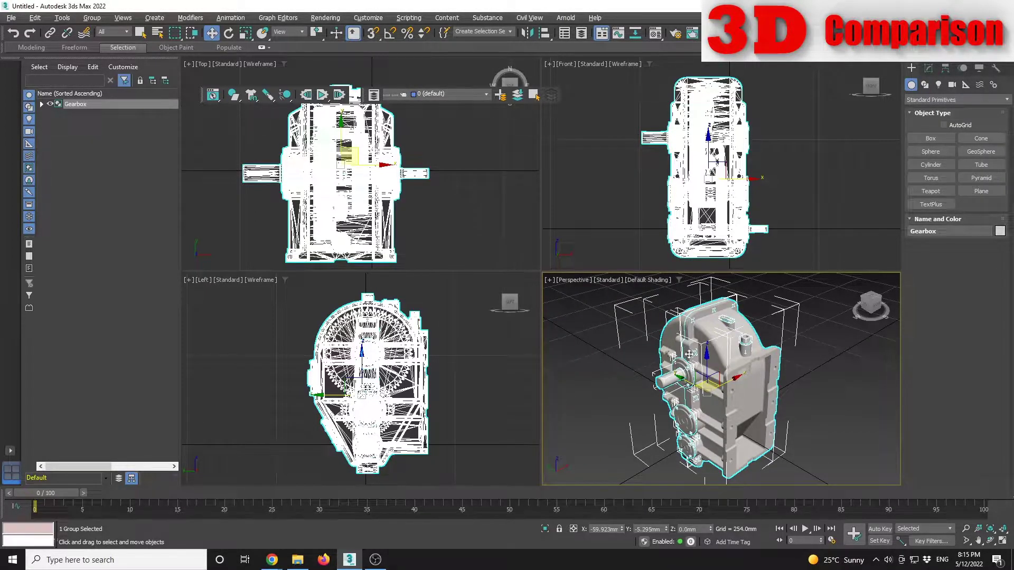
# Turn on angle snap and rotate the gearbox 90 degrees about the X axis so it stands on its base
pyautogui.press('e')
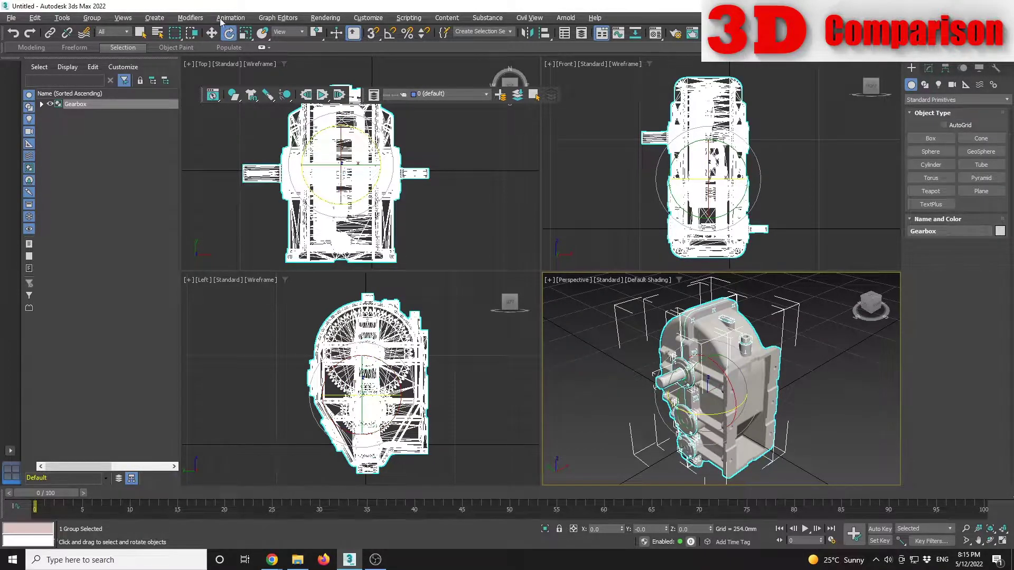
pyautogui.click(390, 34)
pyautogui.rightClick(391, 34)
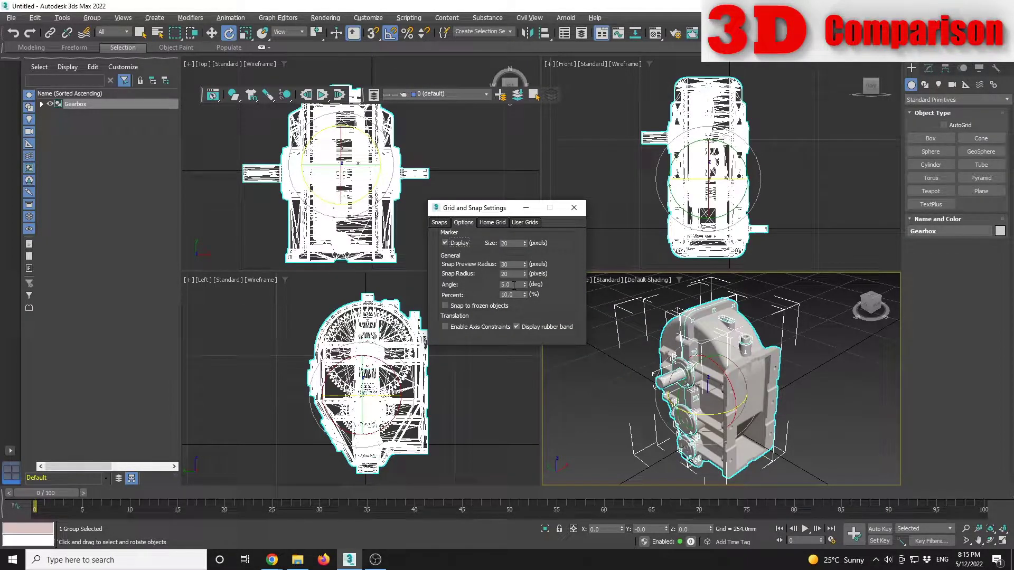
pyautogui.click(575, 208)
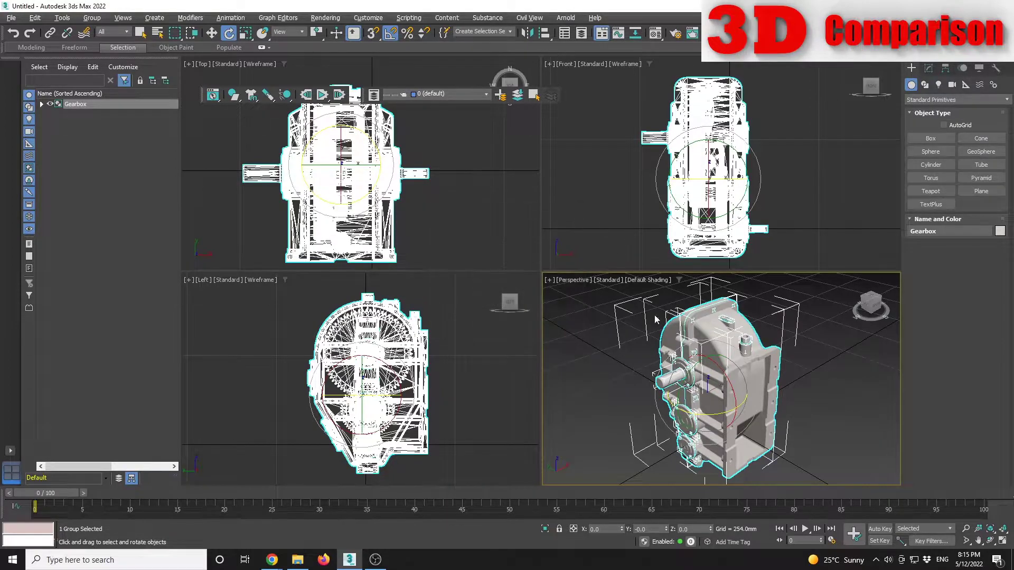
pyautogui.moveTo(721, 374); pyautogui.dragTo(745, 414)
pyautogui.click(858, 408)
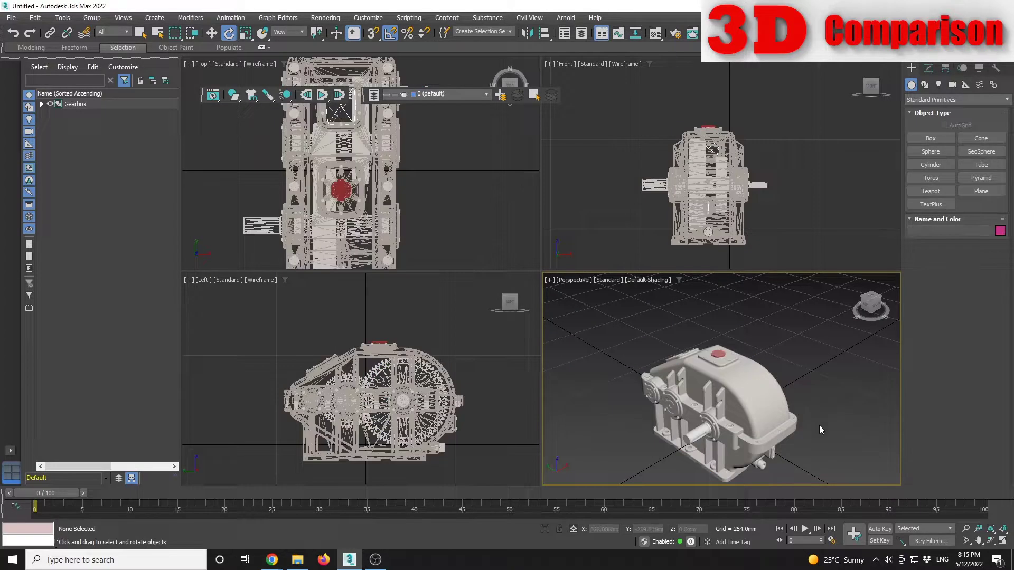
# Maximize the Perspective viewport and examine the parts nested inside the Gearbox group
pyautogui.keyDown('alt'); pyautogui.moveTo(758, 407); pyautogui.dragTo(792, 407, button='middle'); pyautogui.keyUp('alt')
pyautogui.hotkey('alt', 'w')
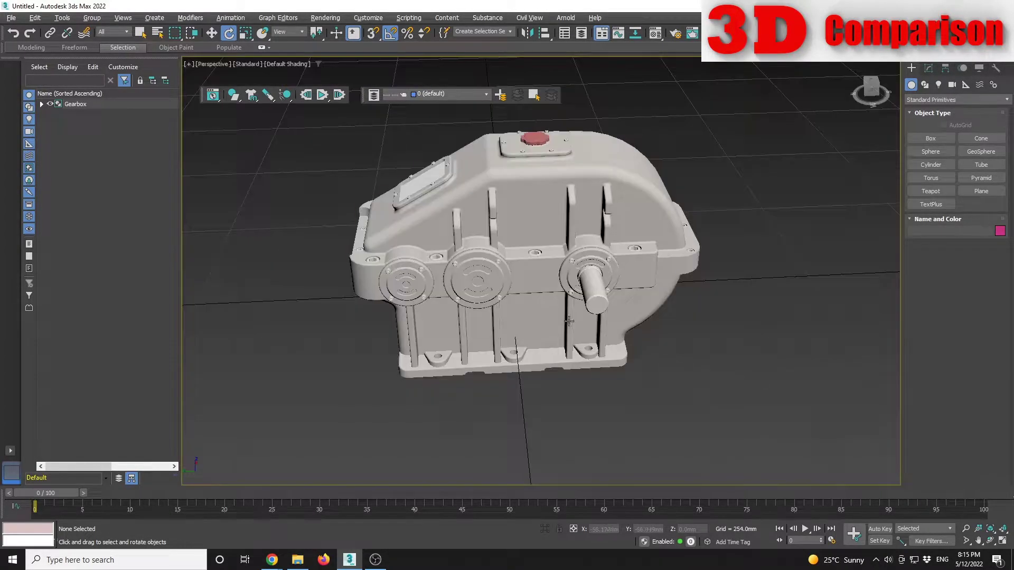
pyautogui.keyDown('alt'); pyautogui.moveTo(572, 294); pyautogui.dragTo(590, 280, button='middle'); pyautogui.keyUp('alt')
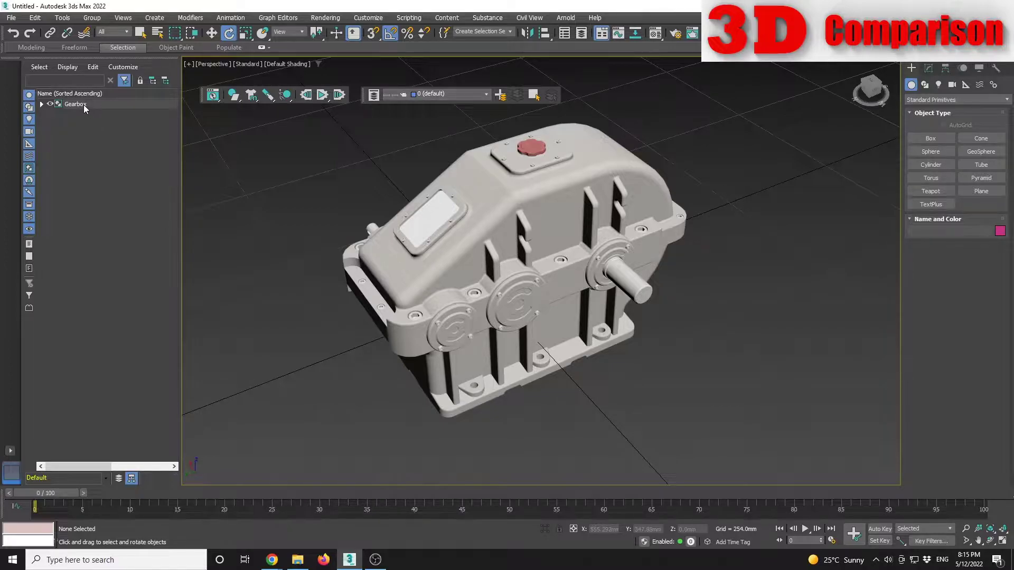
pyautogui.click(42, 105)
pyautogui.click(51, 114)
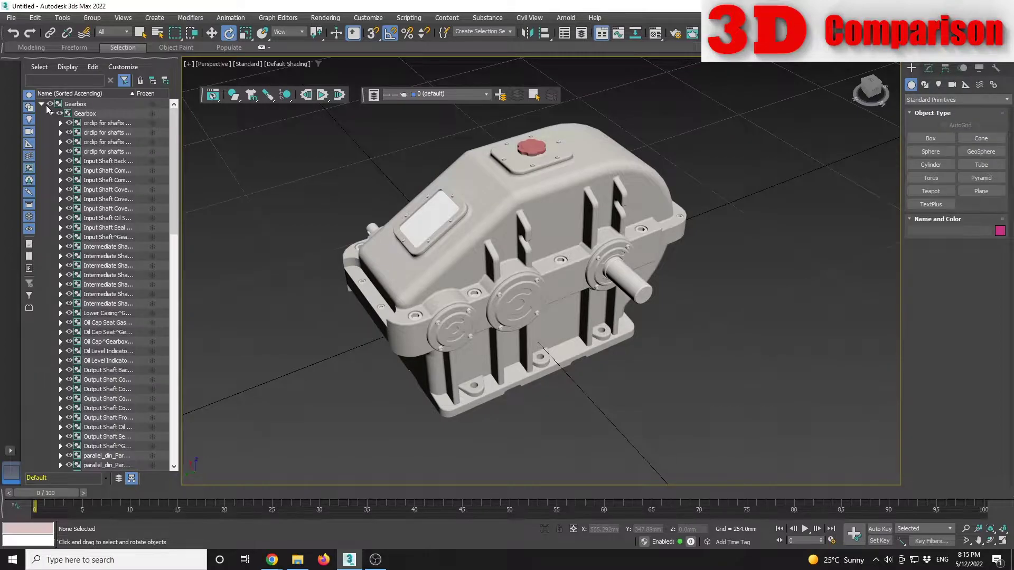
pyautogui.click(42, 104)
# Ungroup the Gearbox through all its nested levels into individual objects and clear the selection
pyautogui.click(84, 105)
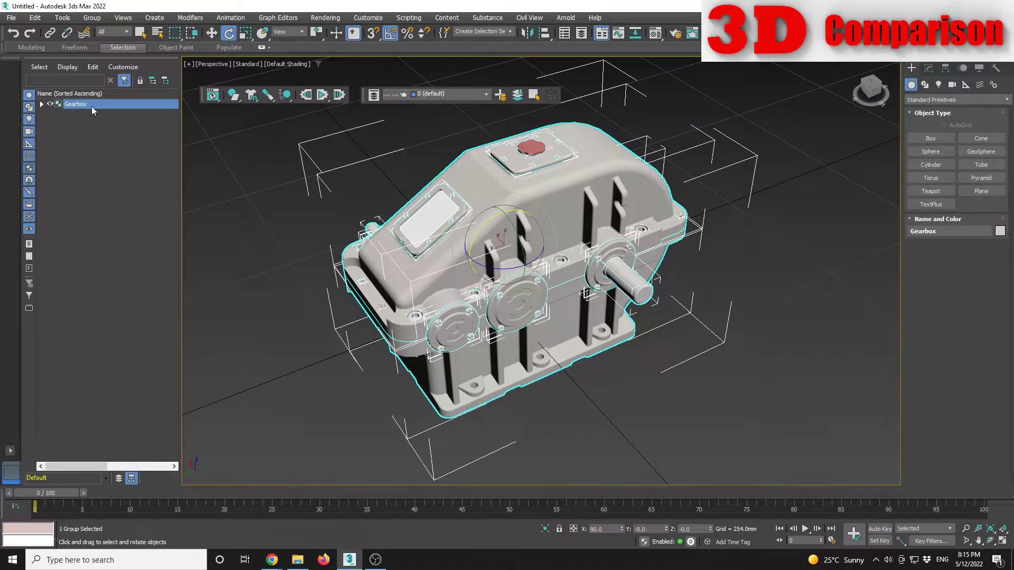
pyautogui.click(92, 18)
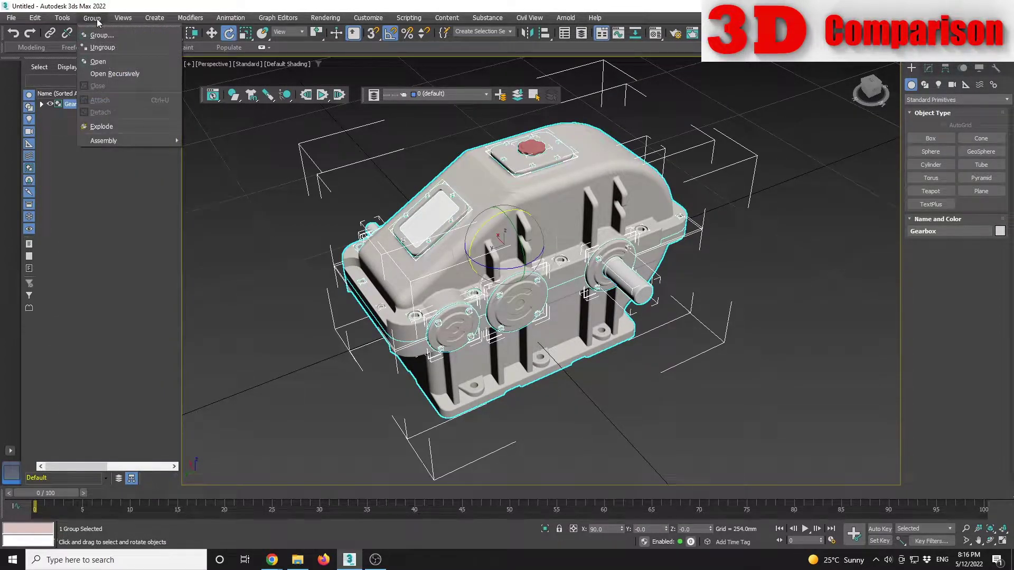
pyautogui.click(92, 22)
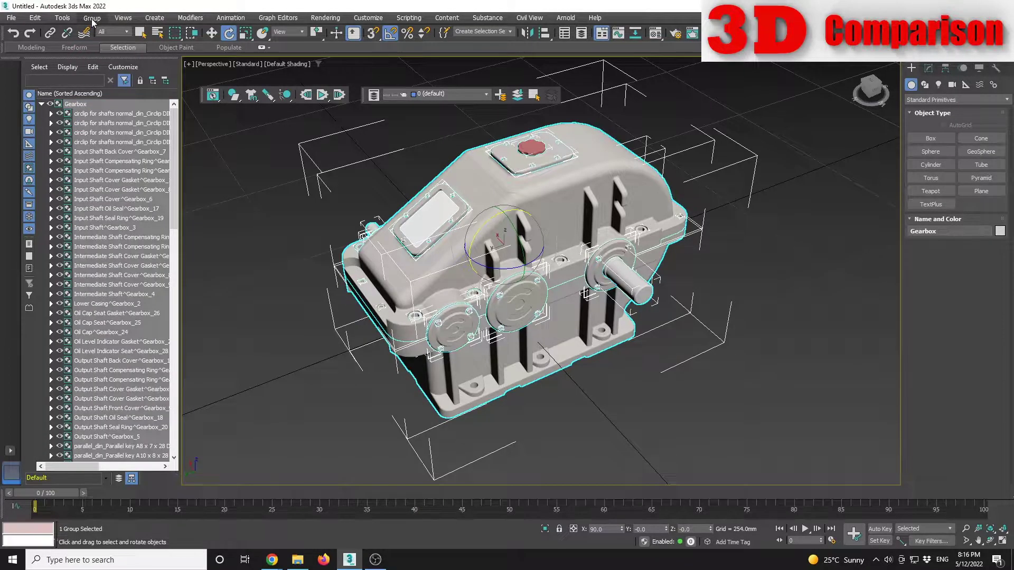
pyautogui.click(92, 19)
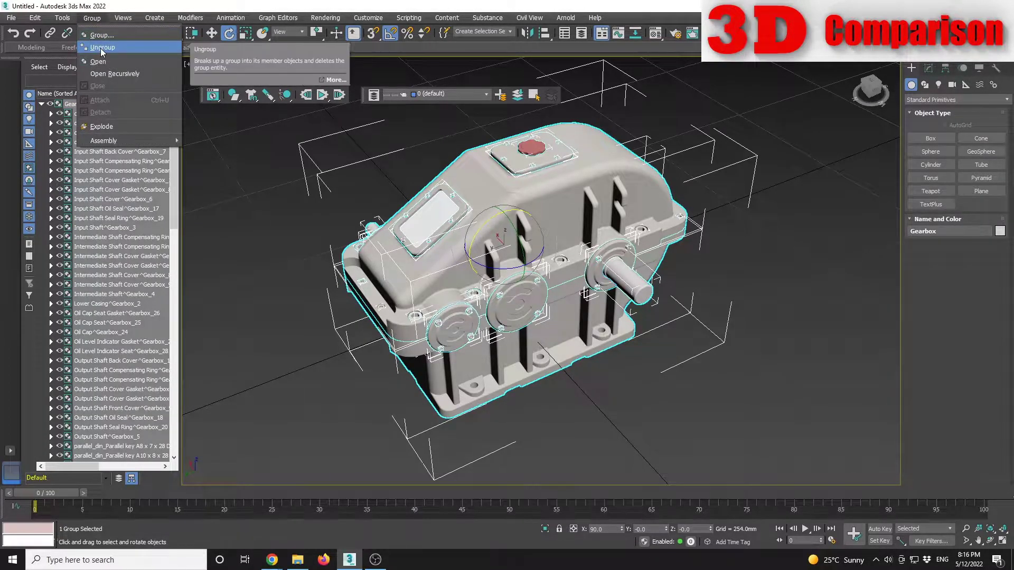
pyautogui.click(106, 48)
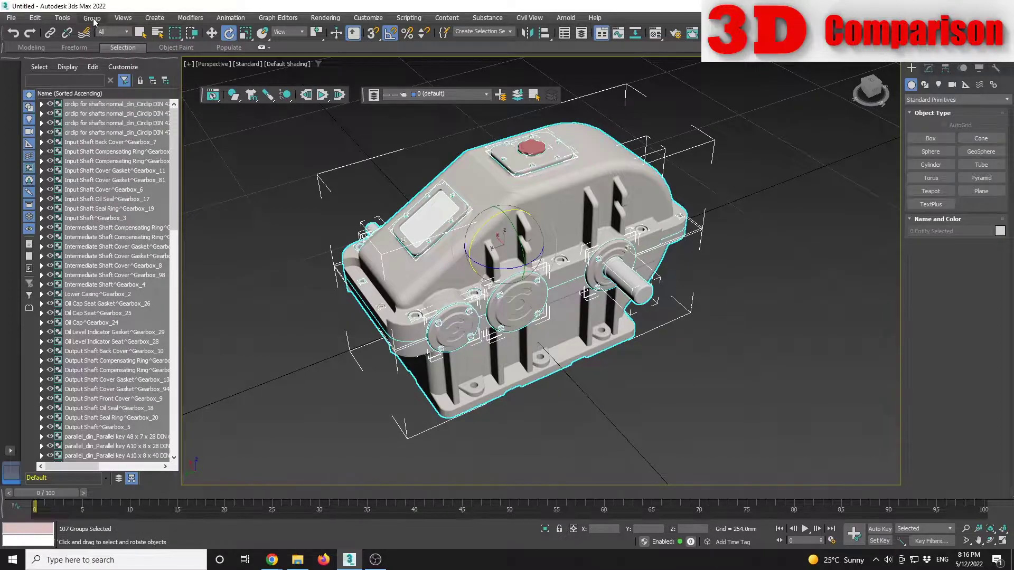
pyautogui.click(93, 19)
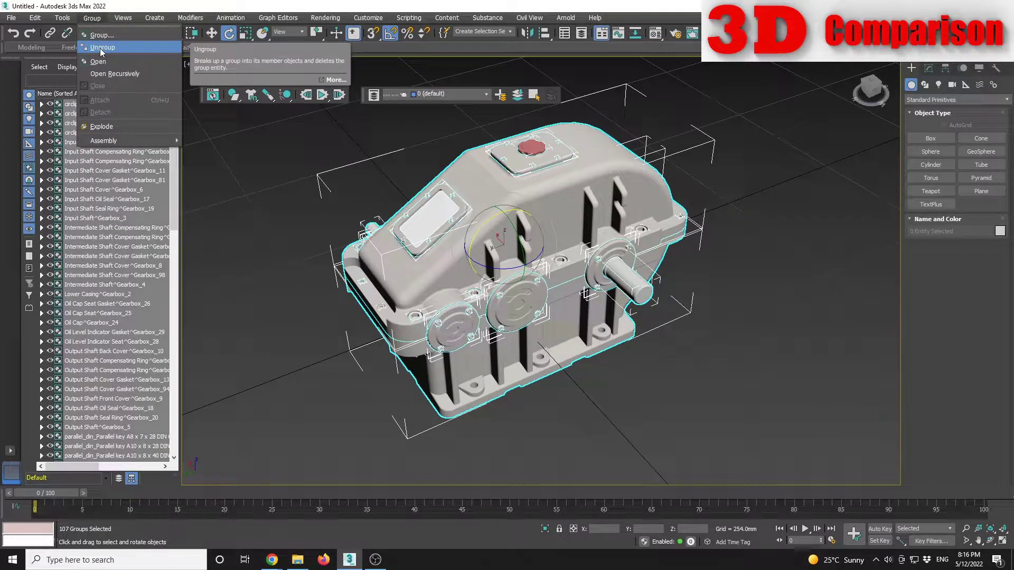
pyautogui.click(102, 48)
pyautogui.click(93, 18)
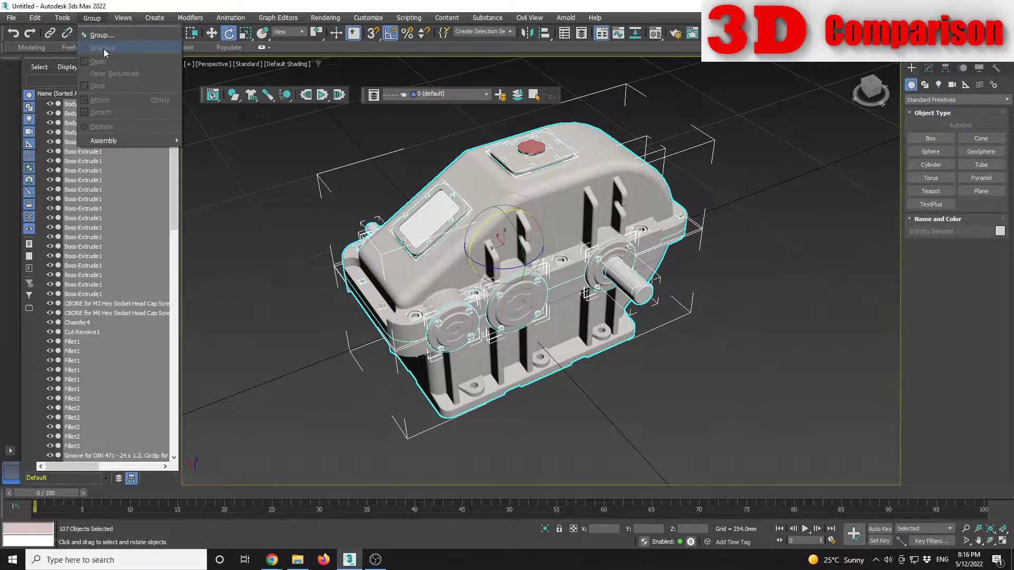
pyautogui.click(730, 338)
pyautogui.click(736, 247)
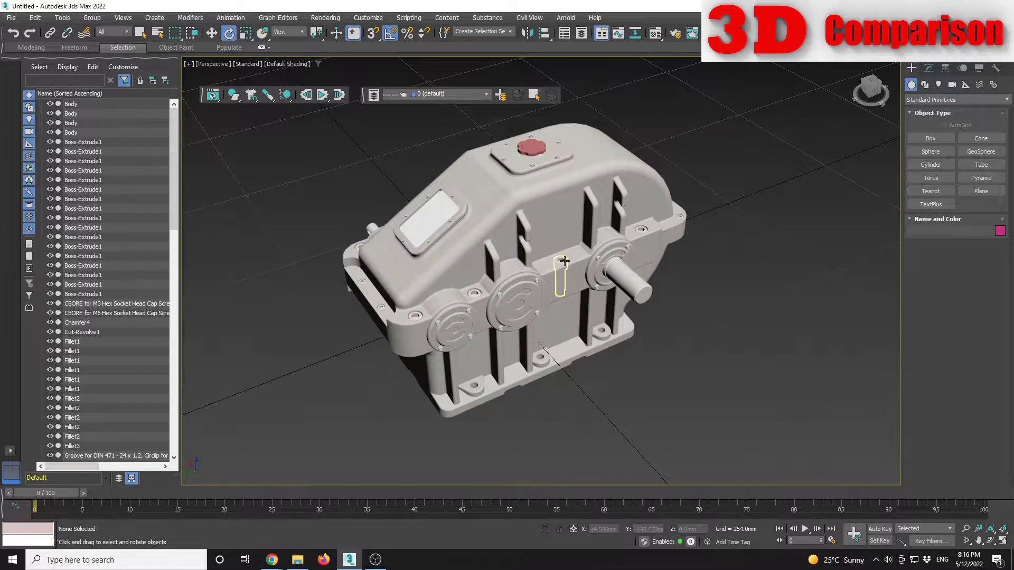
# Try lifting the casing's hex socket bolts vertically out of their holes, undoing the test moves
pyautogui.click(562, 264)
pyautogui.press('w')
pyautogui.scroll(5, 548, 256)
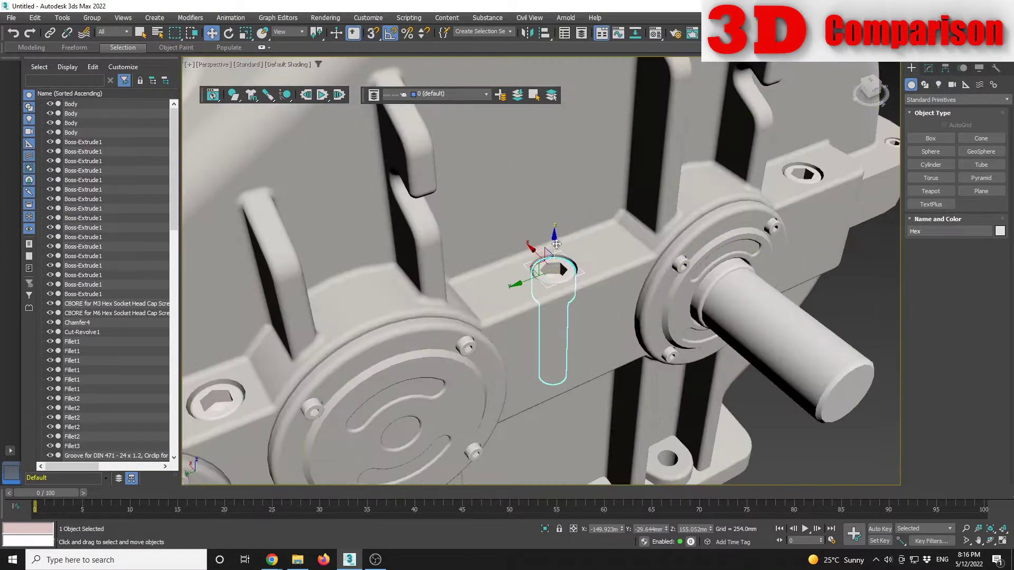
pyautogui.moveTo(562, 232)
pyautogui.mouseDown()
pyautogui.moveTo(562, 162)
pyautogui.moveTo(562, 241)
pyautogui.mouseUp()
pyautogui.click(797, 179)
pyautogui.moveTo(811, 143); pyautogui.dragTo(821, 77)
pyautogui.hotkey('ctrl', 'z')
pyautogui.click(230, 405)
pyautogui.keyDown('alt'); pyautogui.moveTo(231, 405); pyautogui.dragTo(243, 332, button='middle'); pyautogui.keyUp('alt')
pyautogui.moveTo(251, 324); pyautogui.dragTo(268, 226)
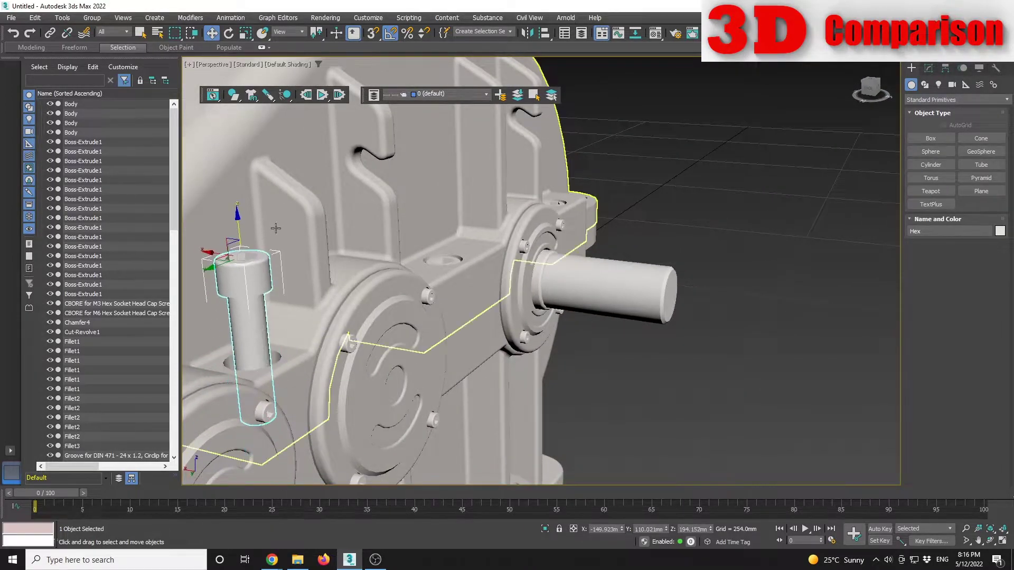
pyautogui.hotkey('ctrl', 'z')
# Try lifting the upper casing straight off the gearbox, undo the move and clear the selection
pyautogui.scroll(-4, 450, 289)
pyautogui.keyDown('alt'); pyautogui.moveTo(465, 280); pyautogui.dragTo(430, 283, button='middle'); pyautogui.keyUp('alt')
pyautogui.click(452, 243)
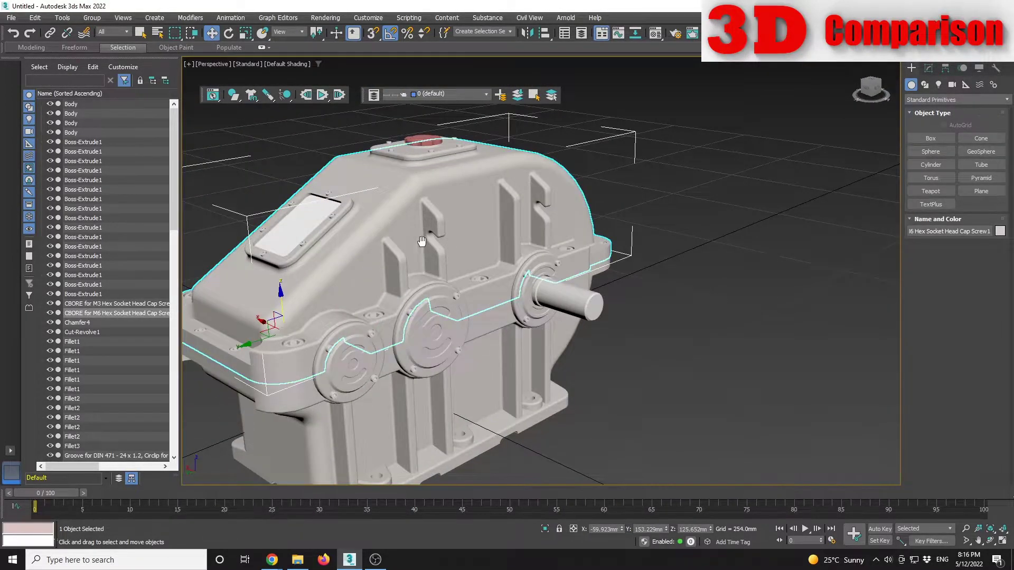
pyautogui.scroll(-3, 452, 242)
pyautogui.moveTo(381, 309); pyautogui.dragTo(381, 153)
pyautogui.hotkey('ctrl', 'z')
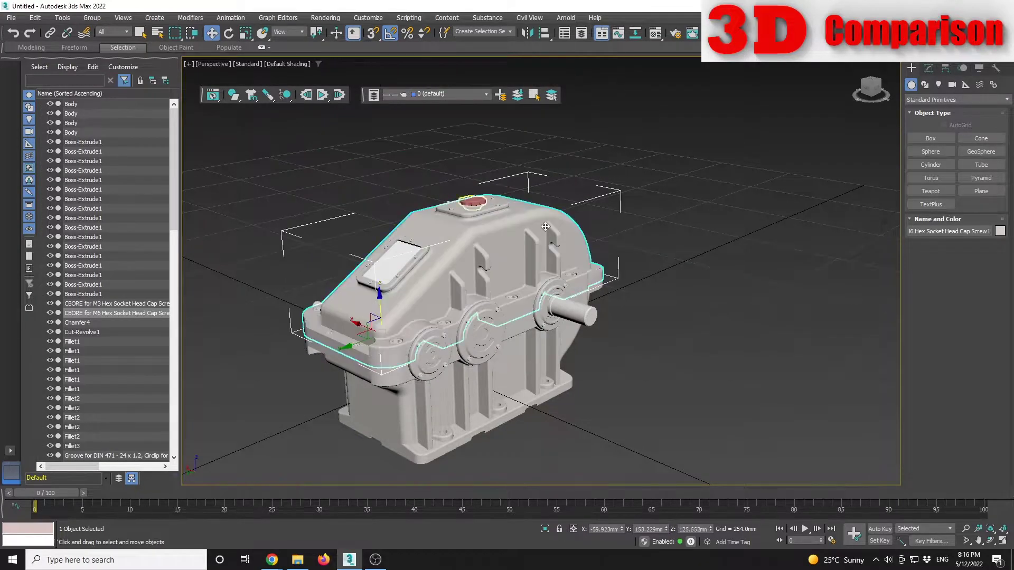
pyautogui.click(673, 336)
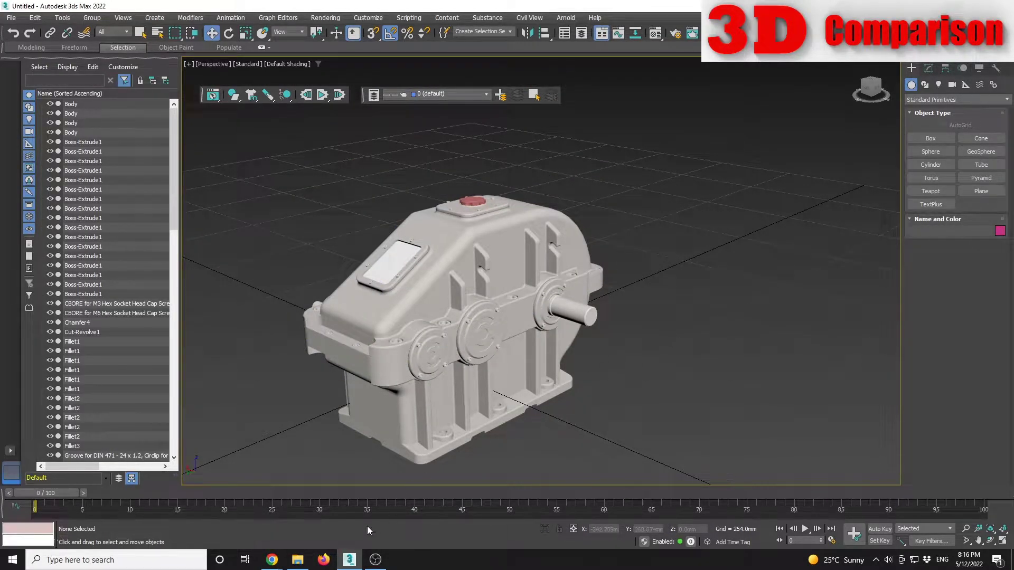
# Switch to File Explorer, open the allen-9.snapshot.2 folder and import the SolidWorks Montaj1 assembly into the 3ds Max scene
pyautogui.click(298, 559)
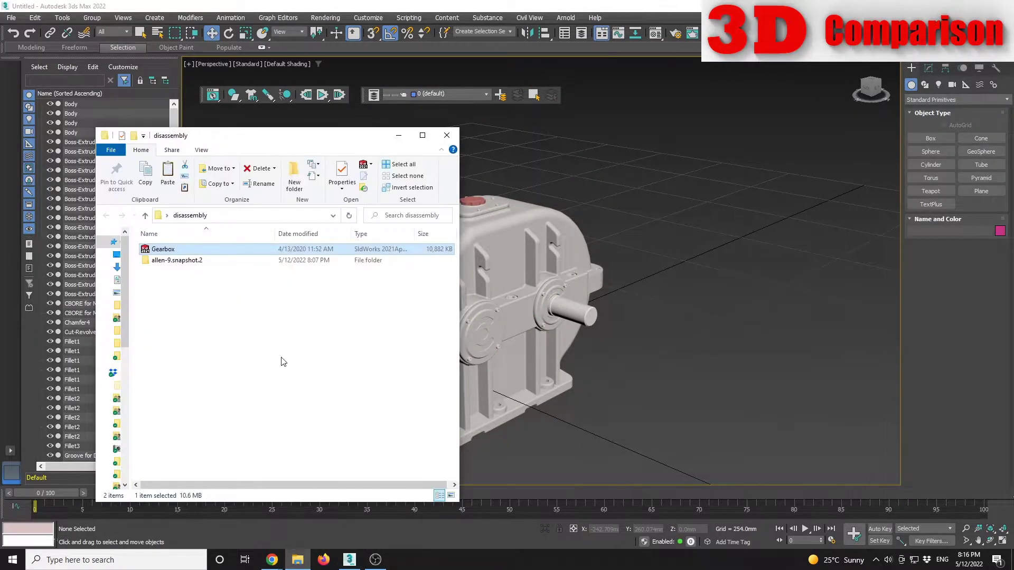
pyautogui.doubleClick(203, 263)
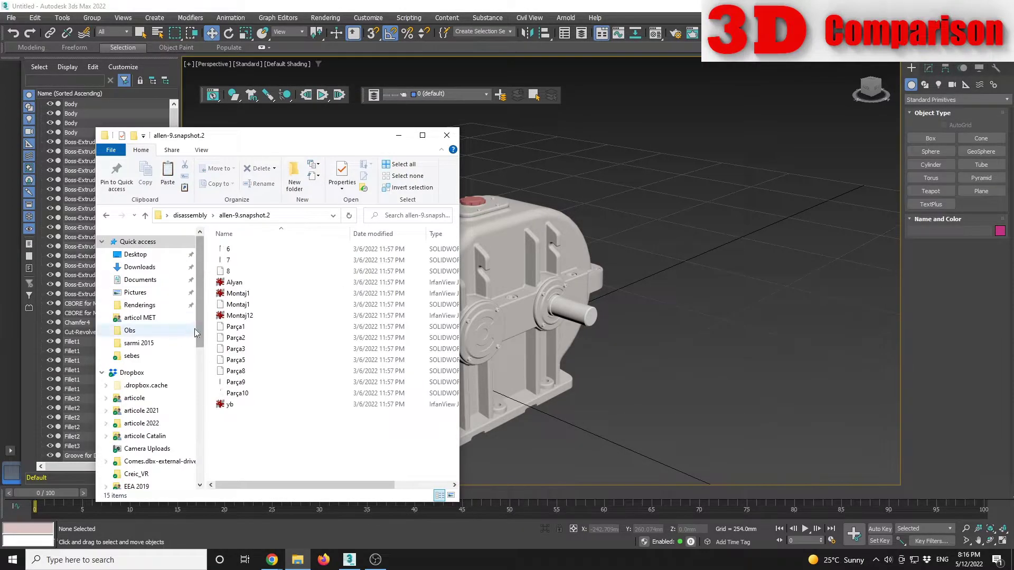
pyautogui.click(238, 305)
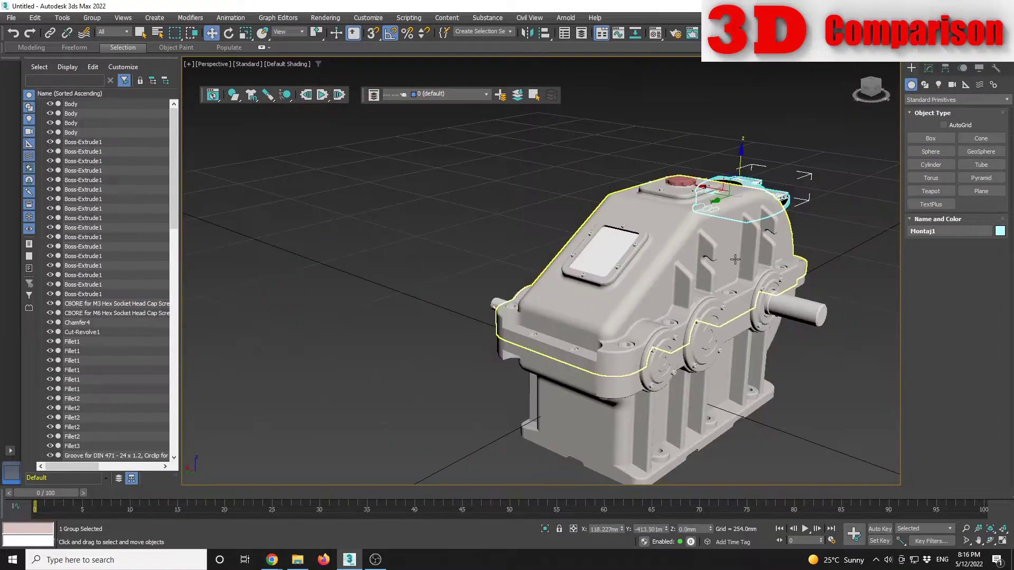
# Rotate the Montaj1 Allen key set upright and move it beside the gearbox, to about X -197 mm, Y -591 mm
pyautogui.keyDown('alt'); pyautogui.moveTo(673, 311); pyautogui.dragTo(572, 300, button='middle'); pyautogui.keyUp('alt')
pyautogui.scroll(-3, 595, 312)
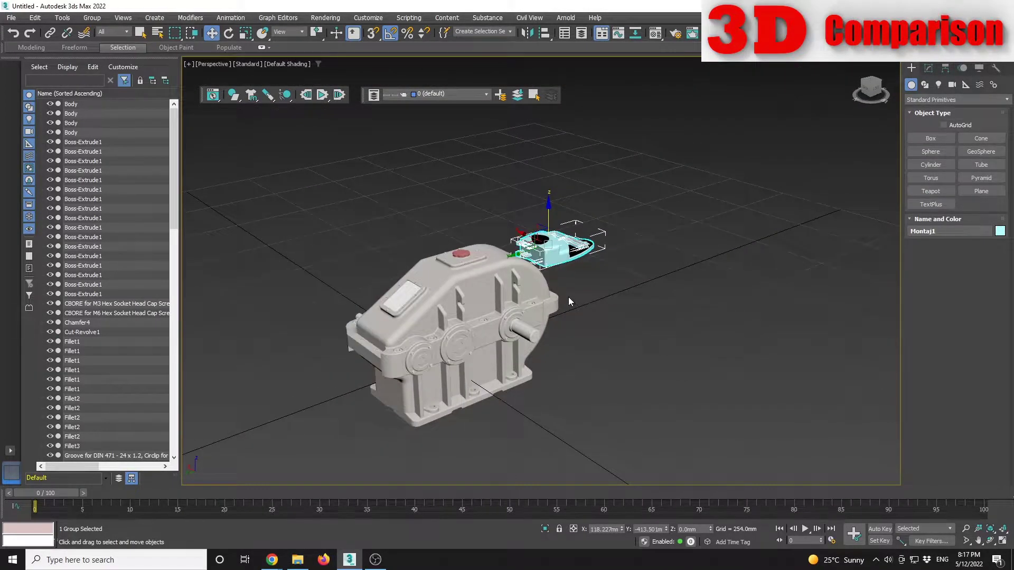
pyautogui.press('e')
pyautogui.moveTo(542, 215); pyautogui.dragTo(623, 329)
pyautogui.press('w')
pyautogui.click(567, 358)
pyautogui.keyDown('alt'); pyautogui.moveTo(567, 359); pyautogui.dragTo(607, 348, button='middle'); pyautogui.keyUp('alt')
pyautogui.click(631, 359)
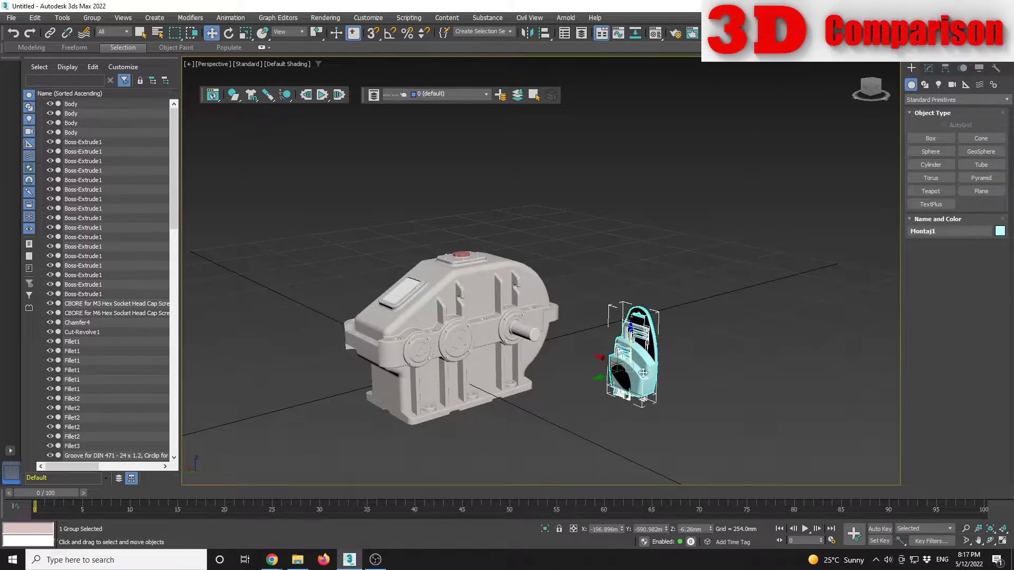
# Raise the Allen key set to about Z 67 mm so it sits level with the gearbox
pyautogui.click(869, 95)
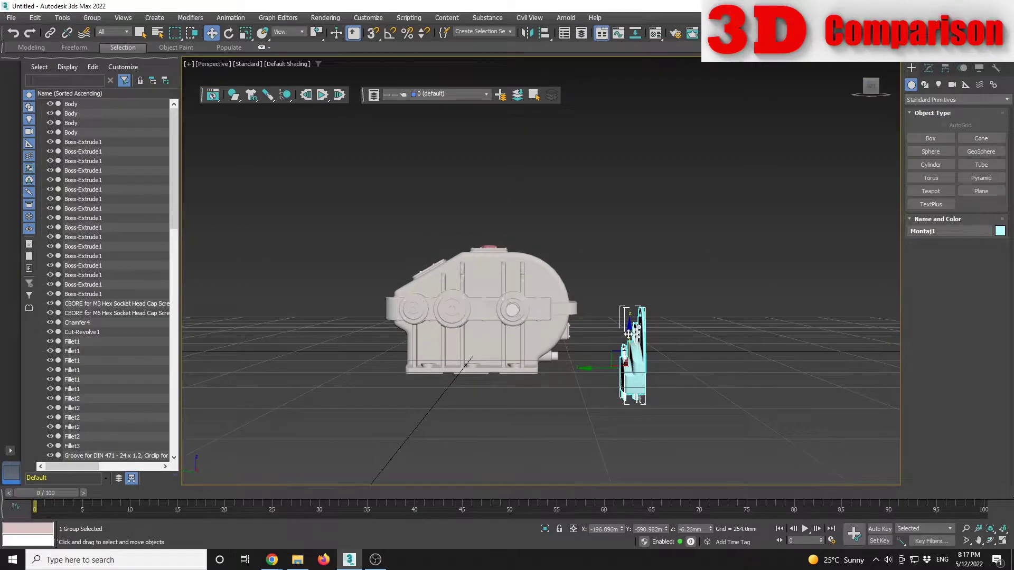
pyautogui.keyDown('alt'); pyautogui.moveTo(631, 338); pyautogui.dragTo(631, 289, button='middle'); pyautogui.keyUp('alt')
pyautogui.click(585, 395)
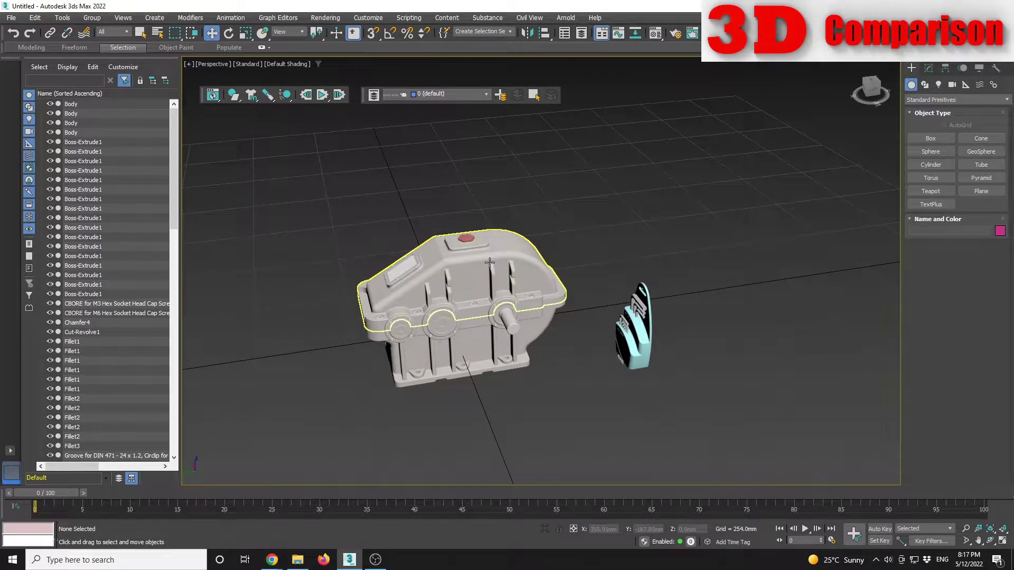
pyautogui.keyDown('alt'); pyautogui.moveTo(532, 337); pyautogui.dragTo(564, 342, button='middle'); pyautogui.keyUp('alt')
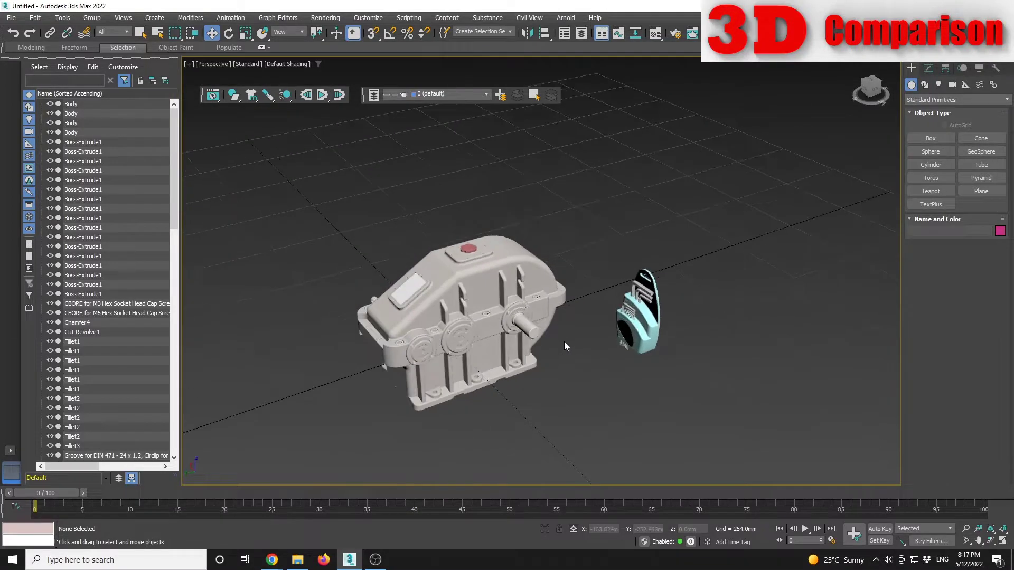
pyautogui.moveTo(555, 390); pyautogui.dragTo(615, 357, button='middle')
# Ungroup the Montaj1 Allen key set through all its nested levels into individual objects and clear the selection
pyautogui.click(682, 226)
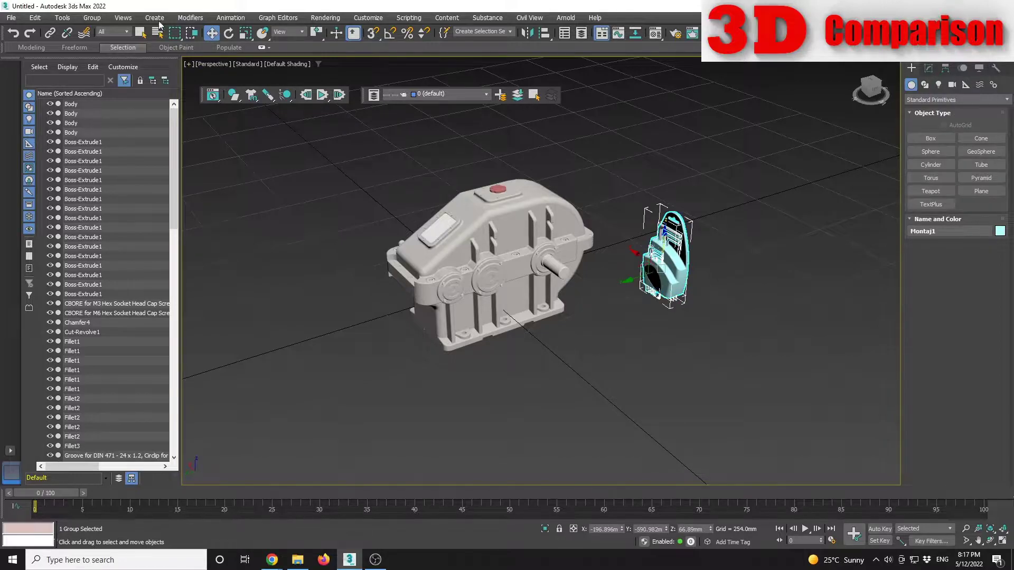
pyautogui.click(97, 20)
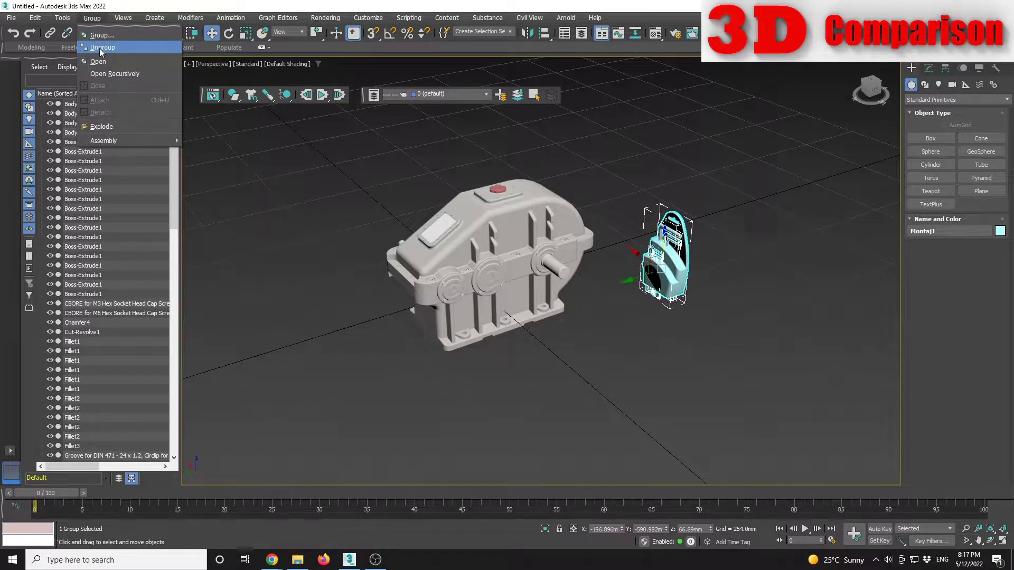
pyautogui.click(92, 18)
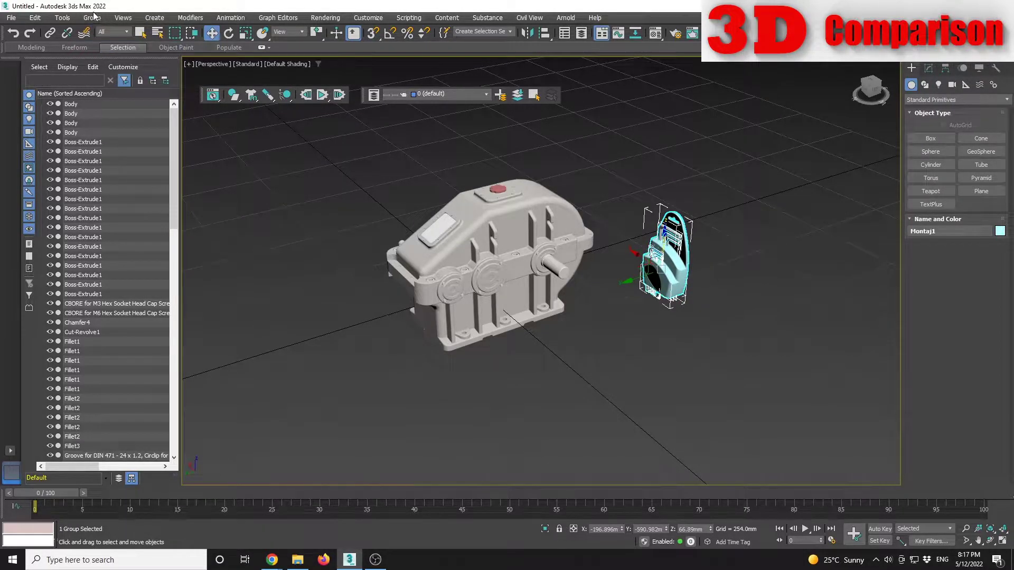
pyautogui.click(92, 18)
pyautogui.click(103, 48)
pyautogui.click(92, 17)
pyautogui.click(100, 43)
pyautogui.click(98, 18)
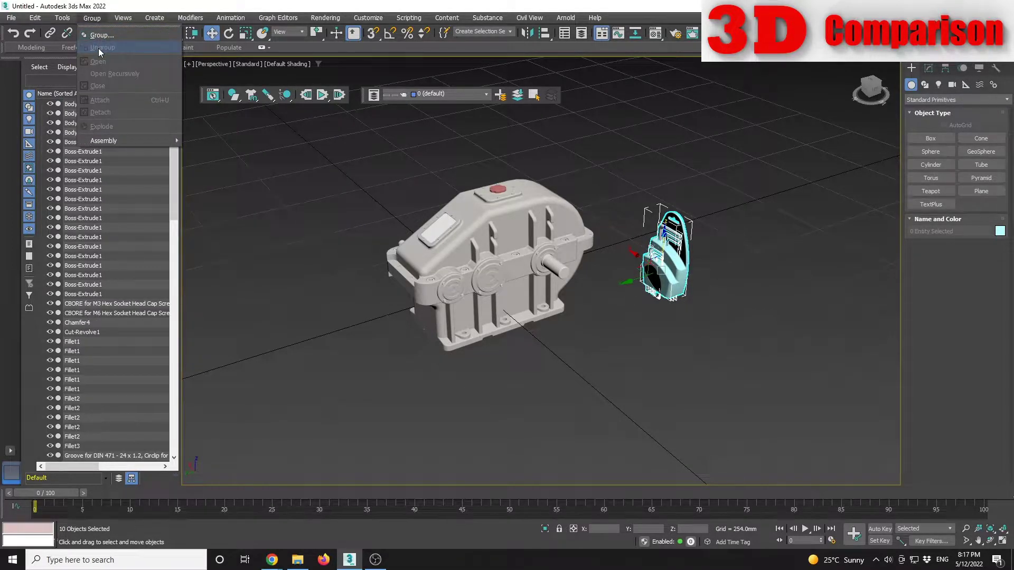
pyautogui.click(719, 271)
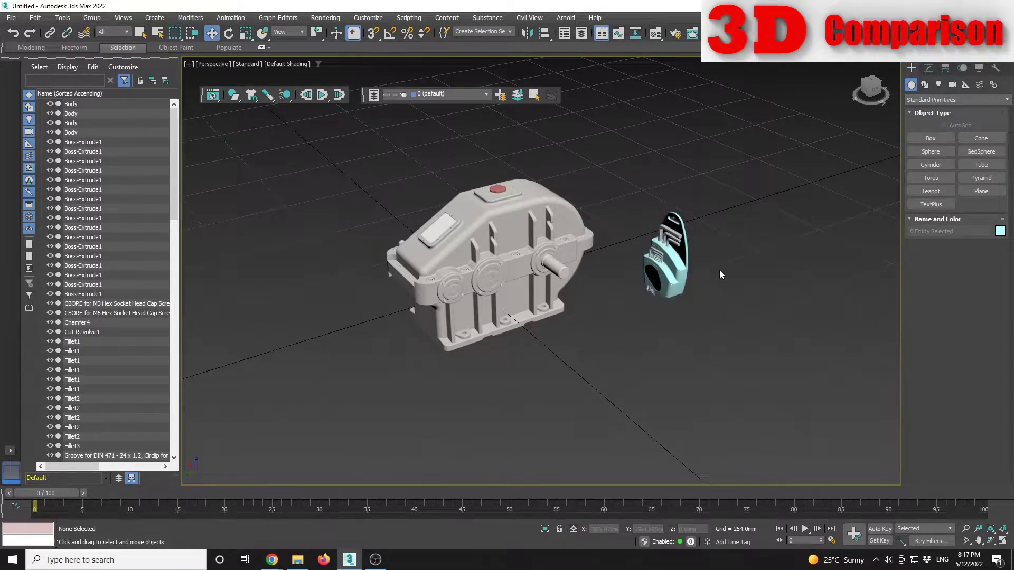
# Try lifting the largest Allen key vertically out of its holder and undo the move
pyautogui.click(661, 228)
pyautogui.moveTo(656, 212); pyautogui.dragTo(656, 129)
pyautogui.scroll(5, 689, 180)
pyautogui.hotkey('ctrl', 'z')
# Select the large Allen keys one after another and check where each one's pivot sits relative to its body
pyautogui.keyDown('alt'); pyautogui.moveTo(679, 271); pyautogui.dragTo(563, 290, button='middle'); pyautogui.keyUp('alt')
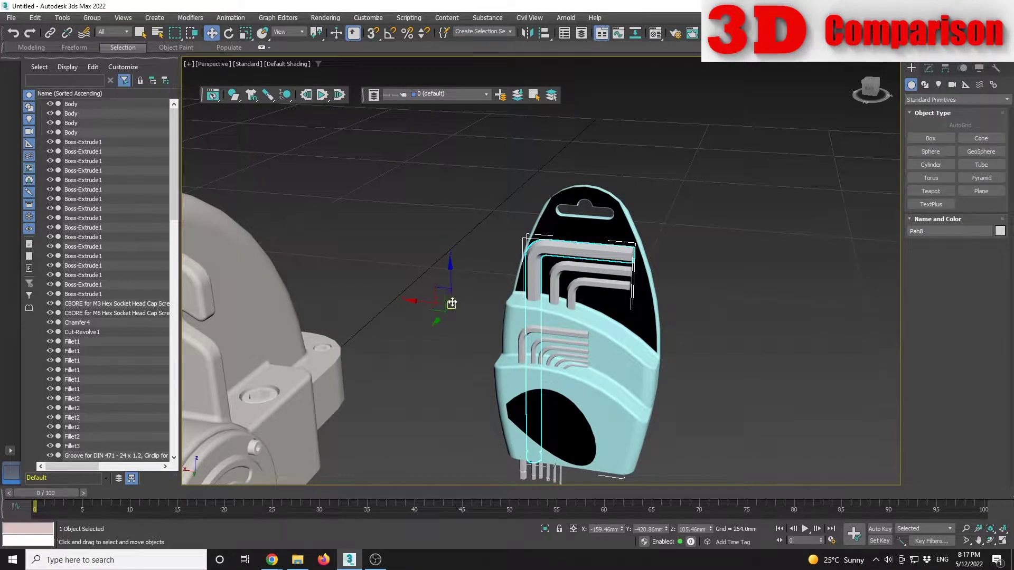
pyautogui.click(571, 269)
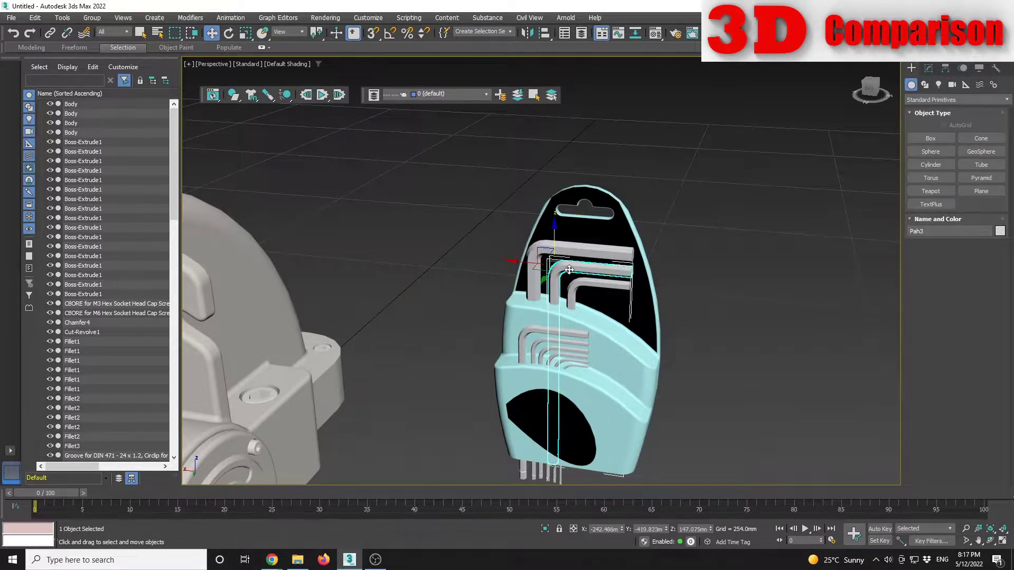
pyautogui.keyDown('alt'); pyautogui.moveTo(579, 281); pyautogui.dragTo(584, 285, button='middle'); pyautogui.keyUp('alt')
pyautogui.press('e')
pyautogui.moveTo(584, 285)
pyautogui.mouseDown()
pyautogui.moveTo(491, 286)
pyautogui.moveTo(572, 292)
pyautogui.mouseUp()
pyautogui.scroll(6, 572, 291)
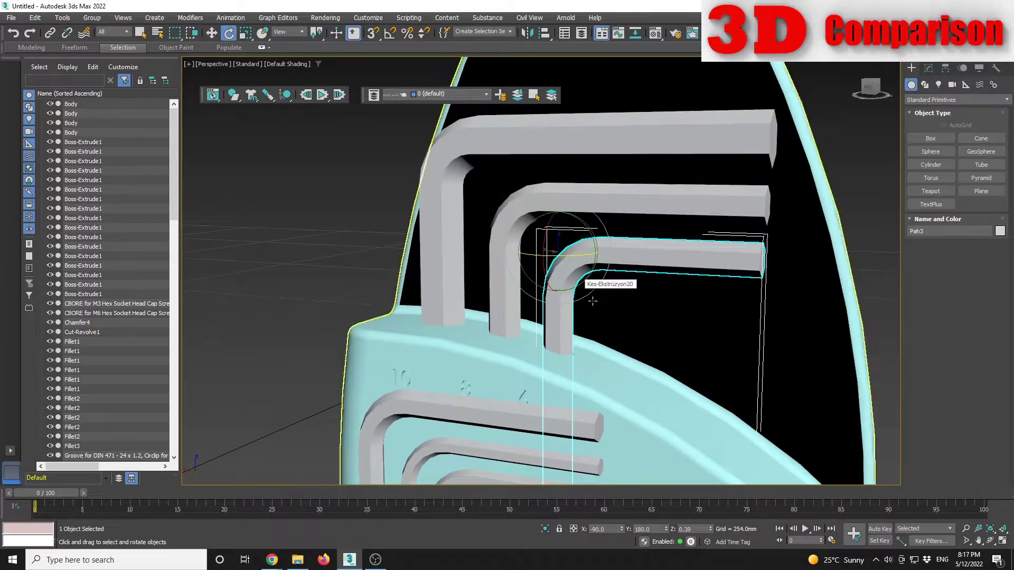
pyautogui.click(476, 149)
pyautogui.scroll(-3, 474, 231)
pyautogui.scroll(-2, 474, 232)
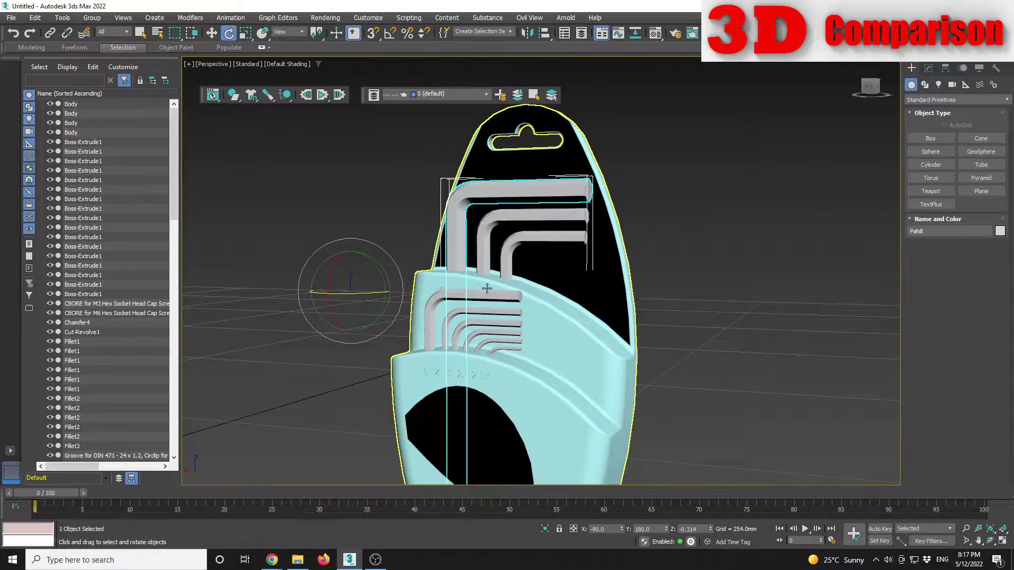
pyautogui.keyDown('alt'); pyautogui.moveTo(539, 312); pyautogui.dragTo(520, 336, button='middle'); pyautogui.keyUp('alt')
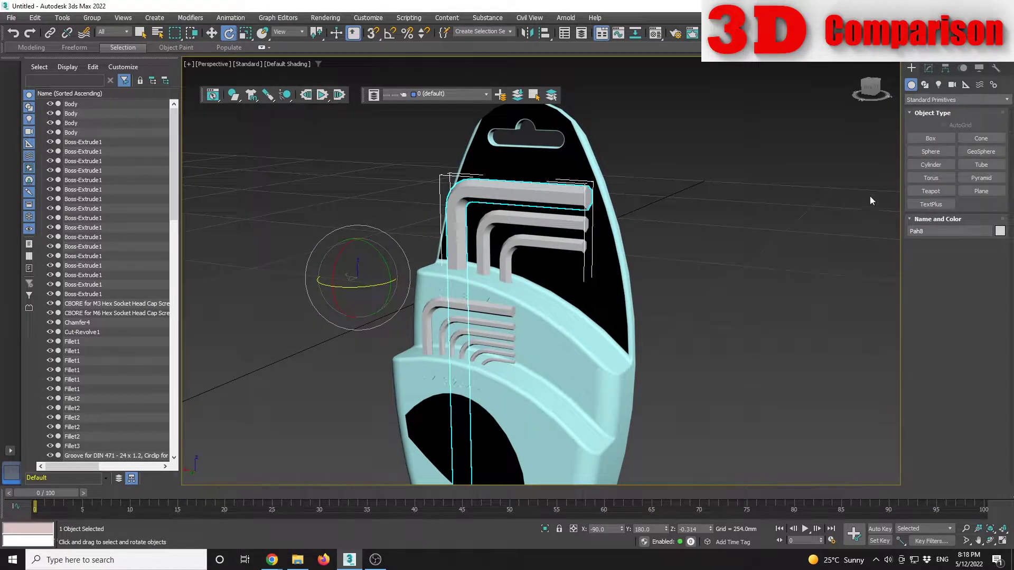
# Enable pivot-only adjustment for the largest Allen key and switch the straight-on view of the set to Orthographic
pyautogui.click(946, 69)
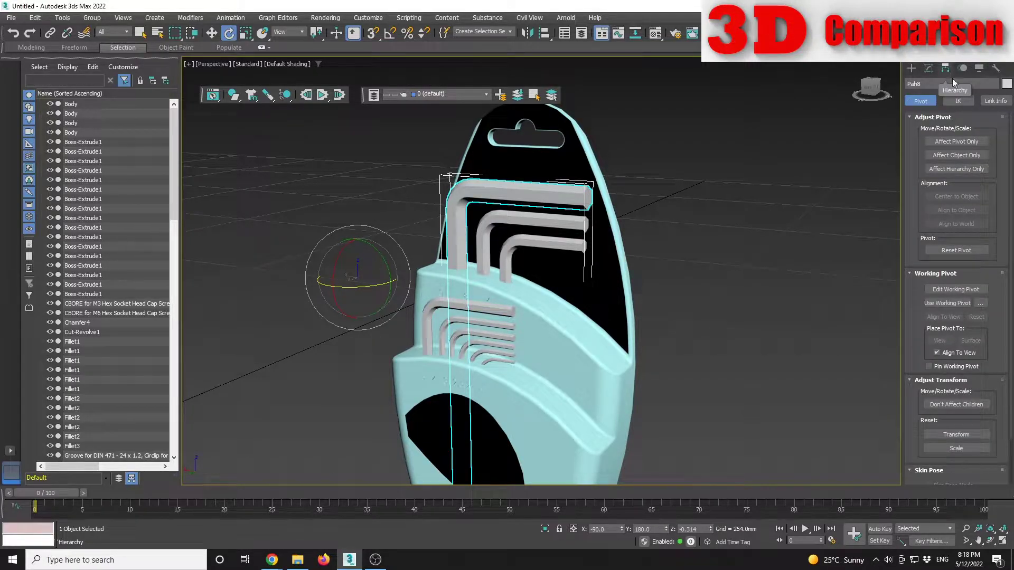
pyautogui.click(960, 141)
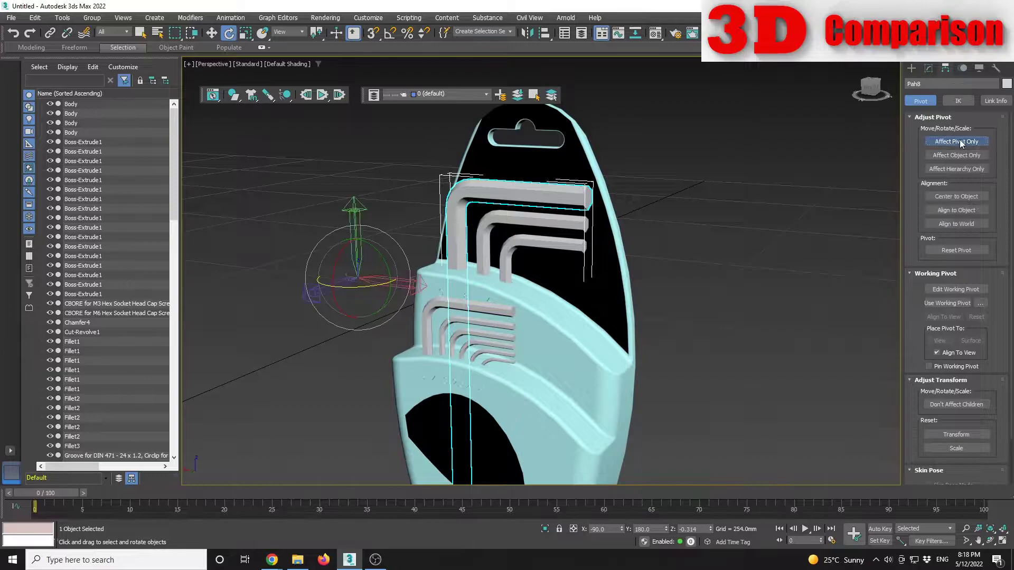
pyautogui.click(868, 89)
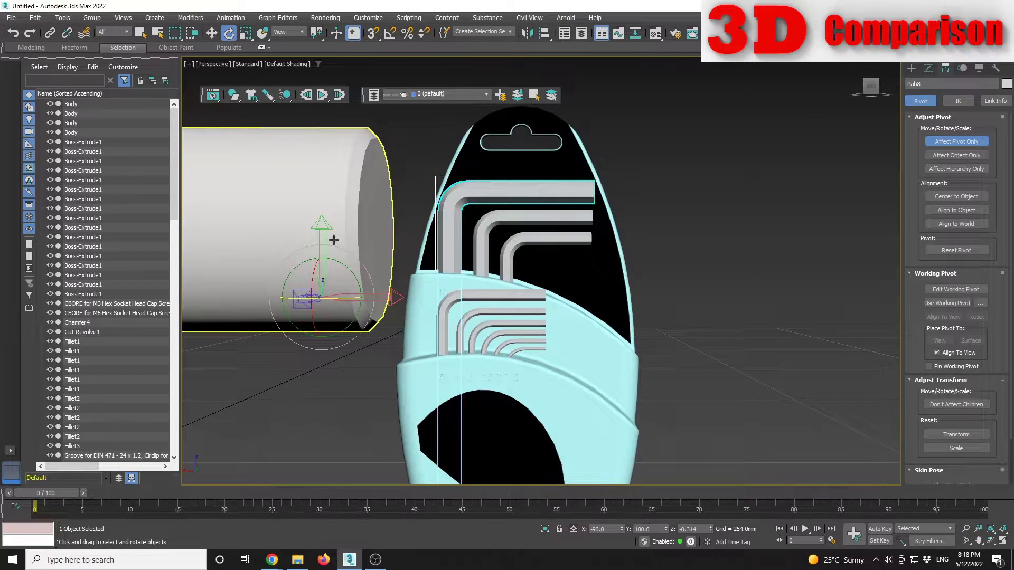
pyautogui.click(212, 65)
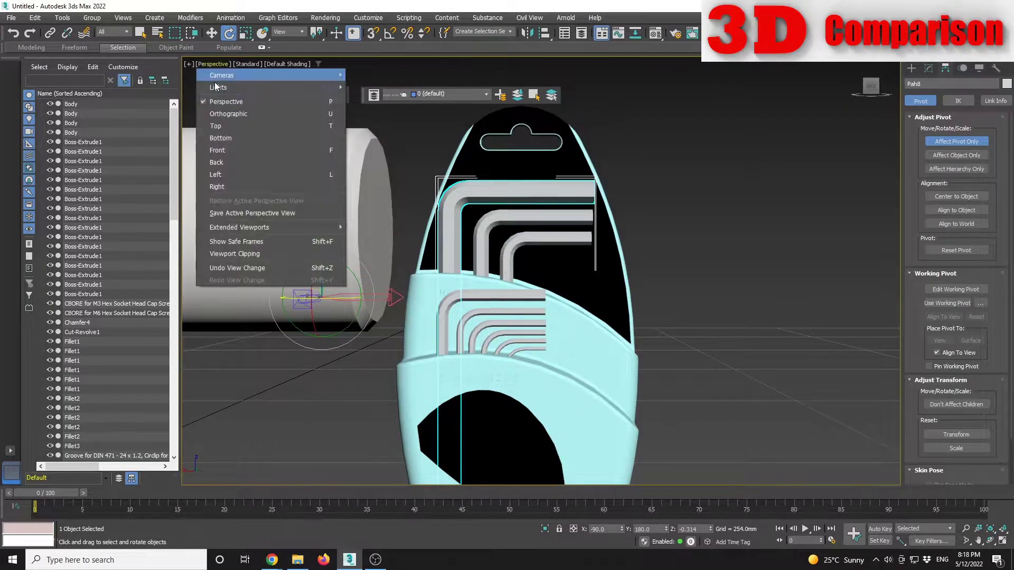
pyautogui.click(230, 115)
# Move the largest Allen key's pivot onto its long arm's centreline just below the bend, about X -226.1 mm, Z 148.4 mm, and leave pivot adjustment
pyautogui.press('w')
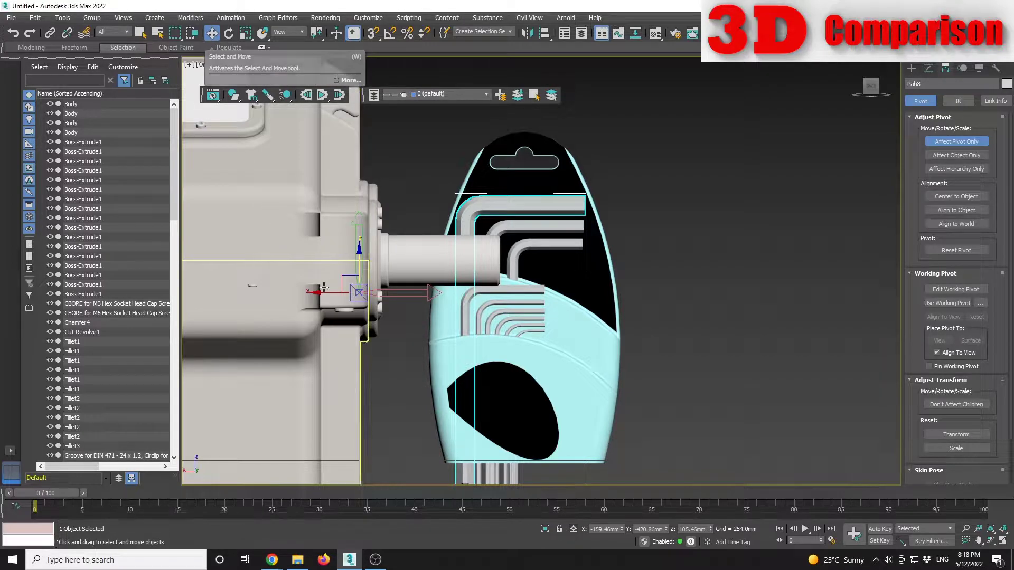
pyautogui.moveTo(323, 293); pyautogui.dragTo(432, 307)
pyautogui.moveTo(466, 259); pyautogui.dragTo(464, 198)
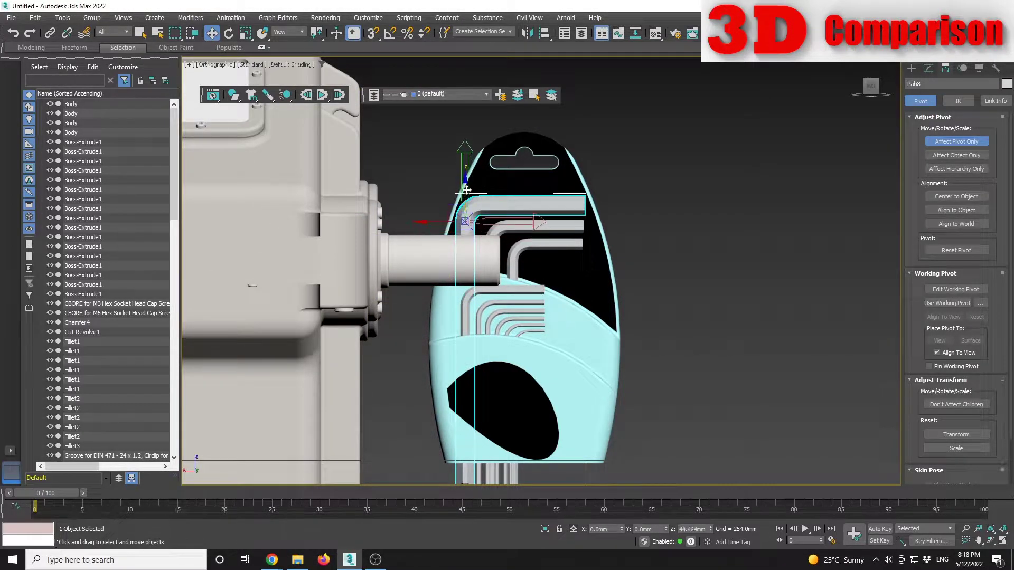
pyautogui.scroll(5, 459, 206)
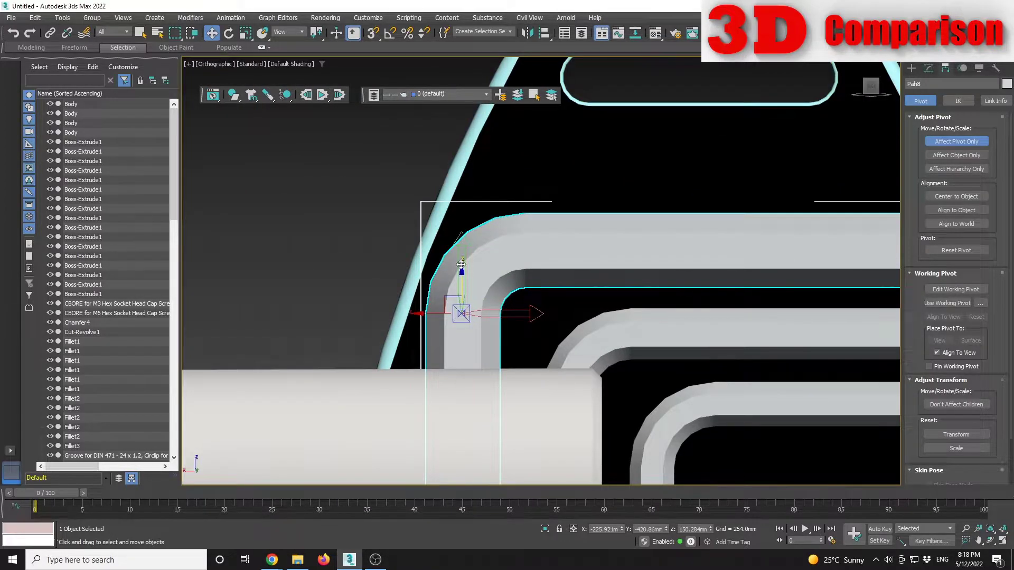
pyautogui.moveTo(461, 272); pyautogui.dragTo(462, 284)
pyautogui.scroll(5, 456, 322)
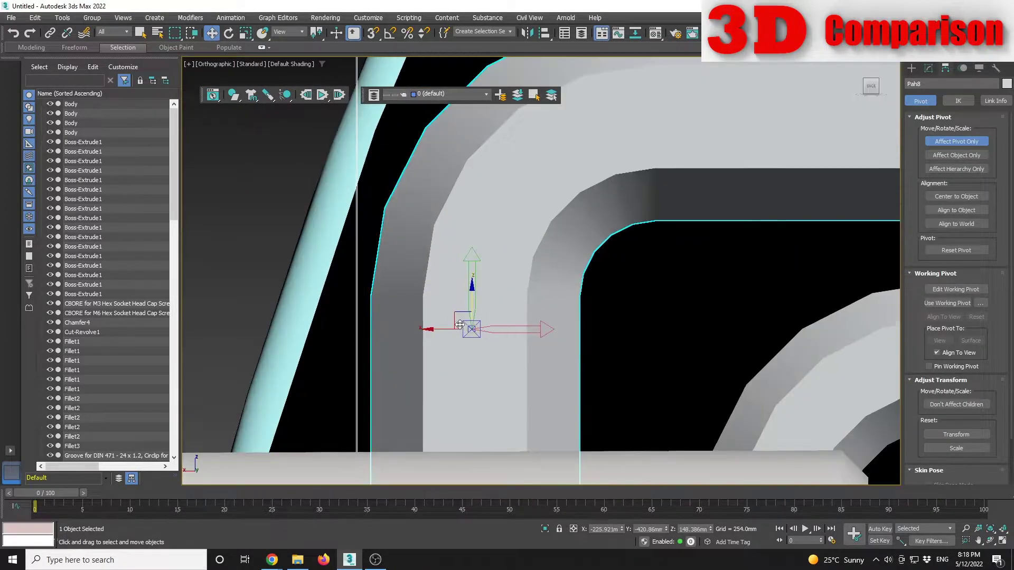
pyautogui.moveTo(441, 329); pyautogui.dragTo(444, 330)
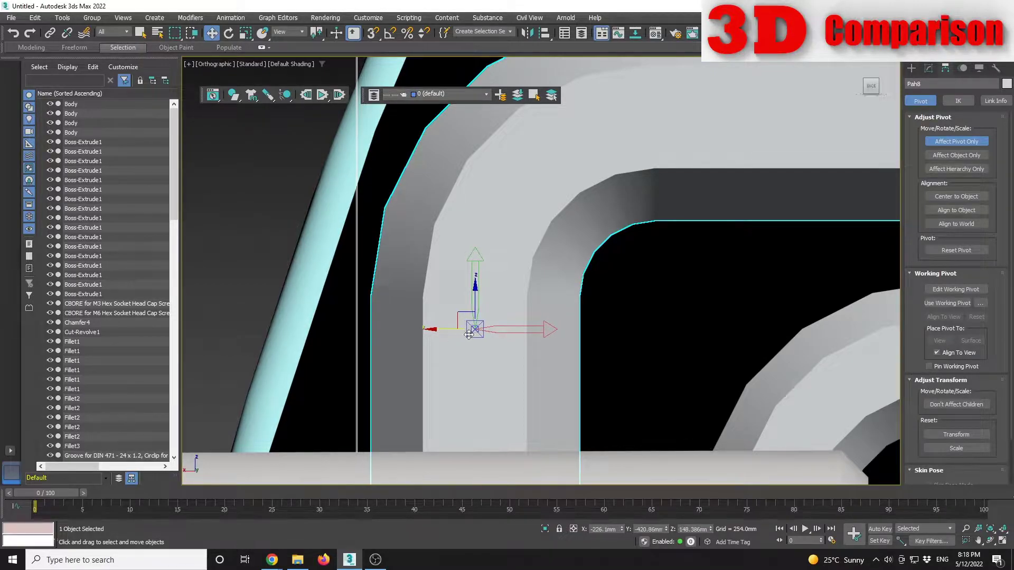
pyautogui.click(912, 68)
# Examine the largest Allen key's relocated pivot and the hex bolt in the gearbox flange near the output shaft
pyautogui.scroll(-5, 688, 256)
pyautogui.scroll(-3, 687, 256)
pyautogui.keyDown('alt'); pyautogui.moveTo(687, 257); pyautogui.dragTo(655, 262, button='middle'); pyautogui.keyUp('alt')
pyautogui.press('e')
pyautogui.moveTo(653, 261); pyautogui.dragTo(499, 309)
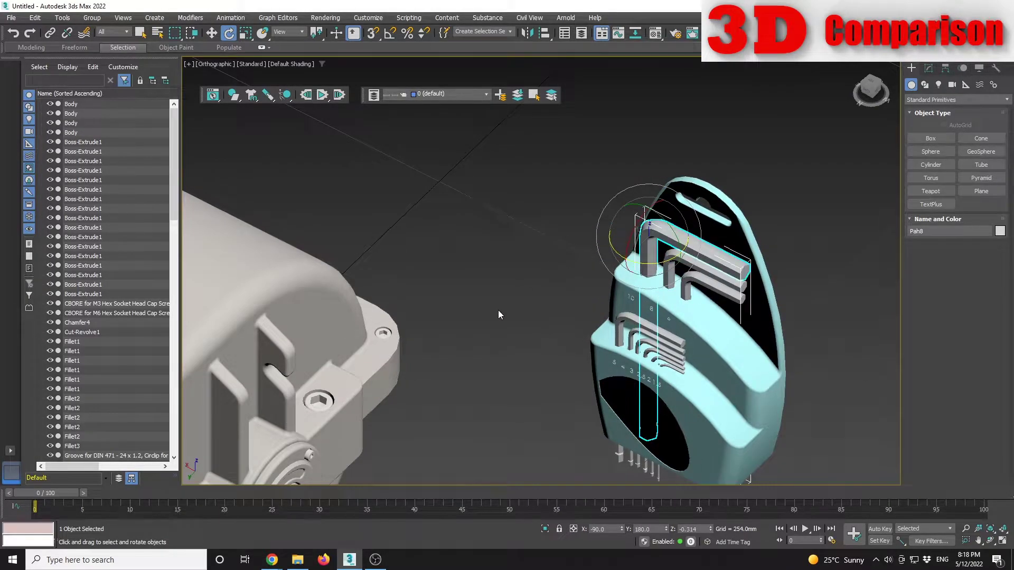
pyautogui.scroll(-2, 523, 326)
pyautogui.keyDown('alt'); pyautogui.moveTo(502, 370); pyautogui.dragTo(528, 355, button='middle'); pyautogui.keyUp('alt')
pyautogui.click(534, 355)
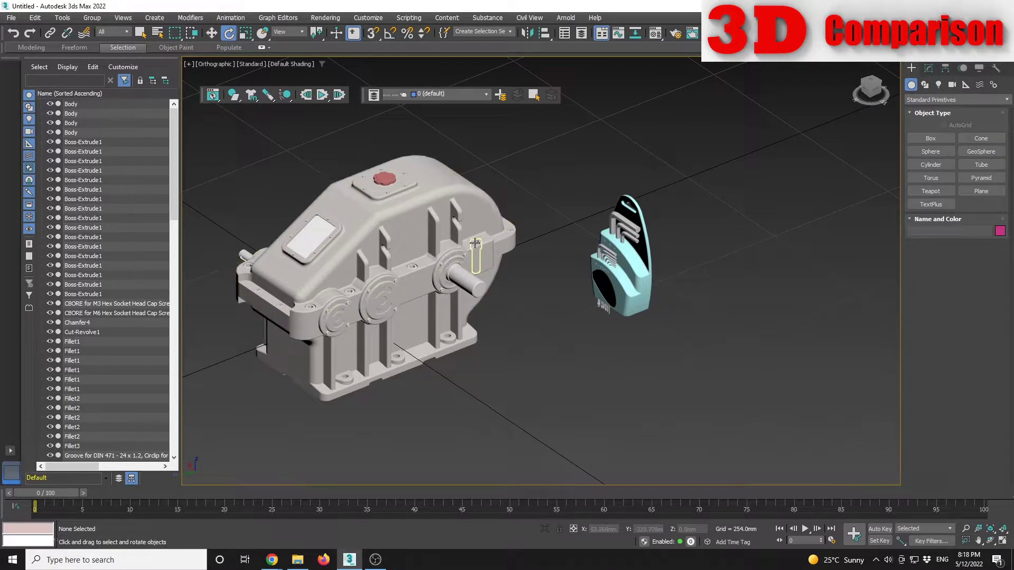
pyautogui.click(414, 257)
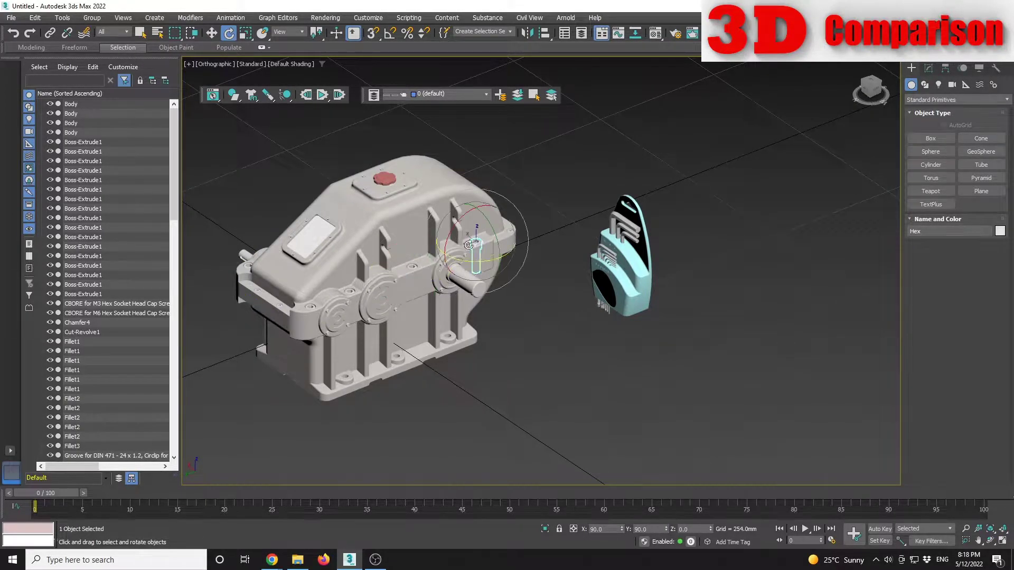
pyautogui.click(743, 377)
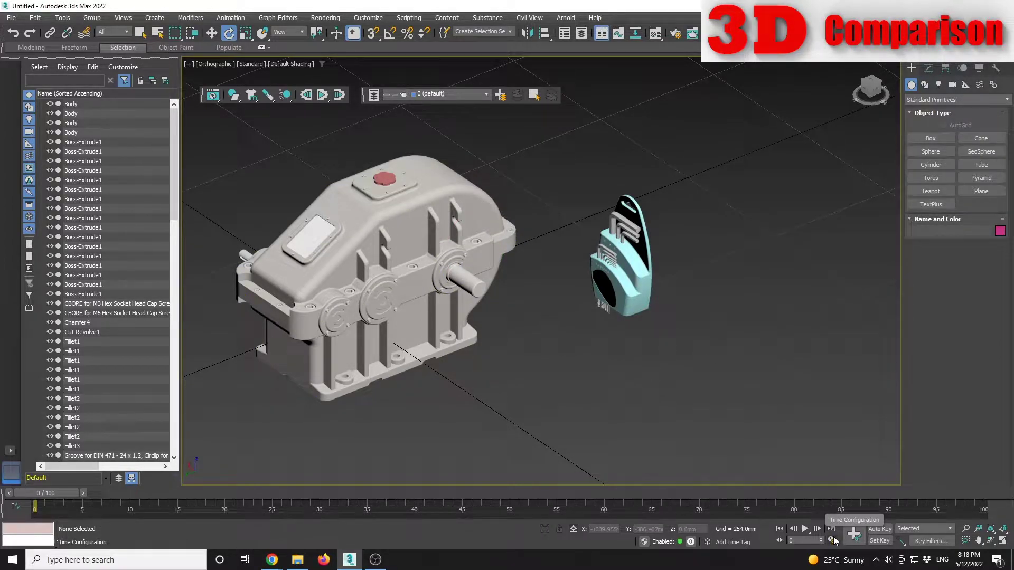
# Configure the animation time display as SMPTE and set the end time to 0:10:0
pyautogui.click(832, 541)
pyautogui.click(553, 183)
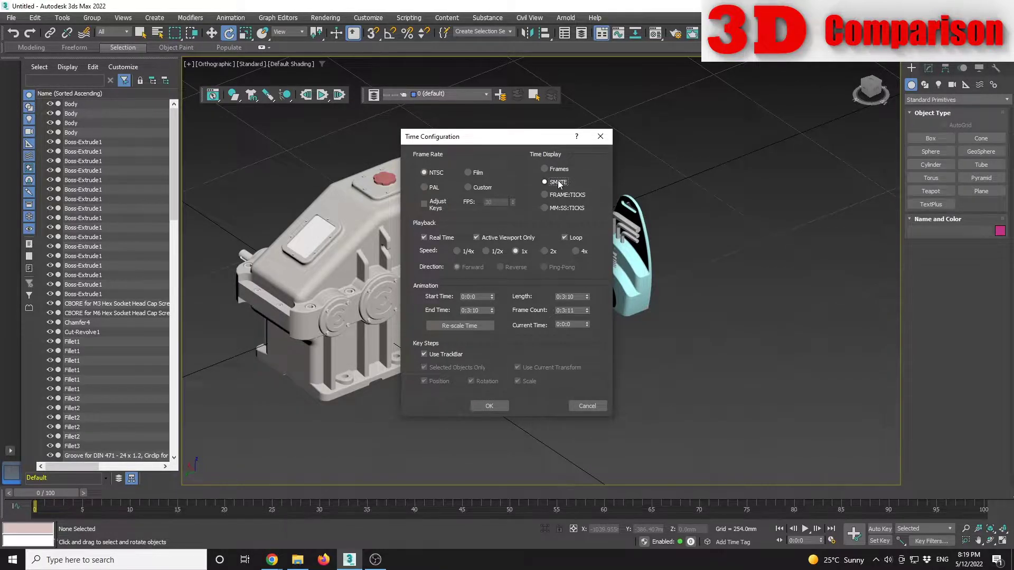
pyautogui.click(473, 310)
pyautogui.press('BackSpace')
pyautogui.write('10')
pyautogui.press('BackSpace')
pyautogui.press('Return')
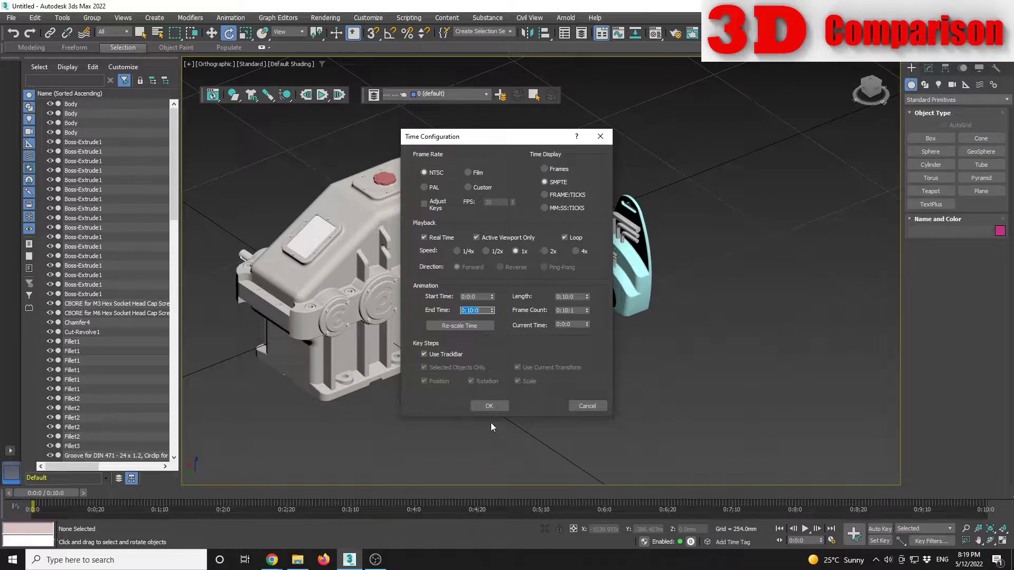
pyautogui.click(489, 406)
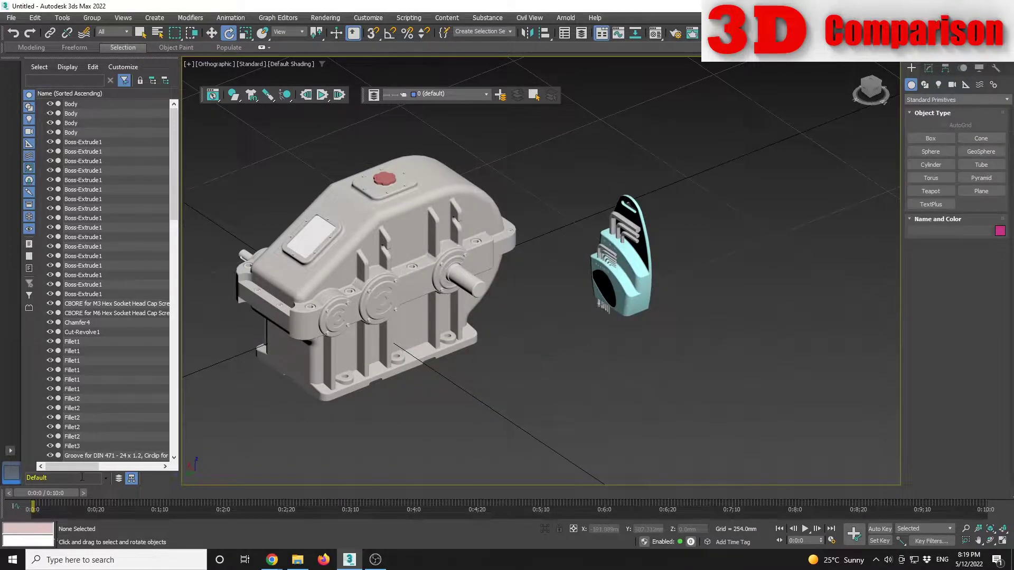
# Turn on Auto Key and set a starting key for the largest Allen key at 0:0:0
pyautogui.moveTo(59, 496); pyautogui.dragTo(41, 505)
pyautogui.click(618, 218)
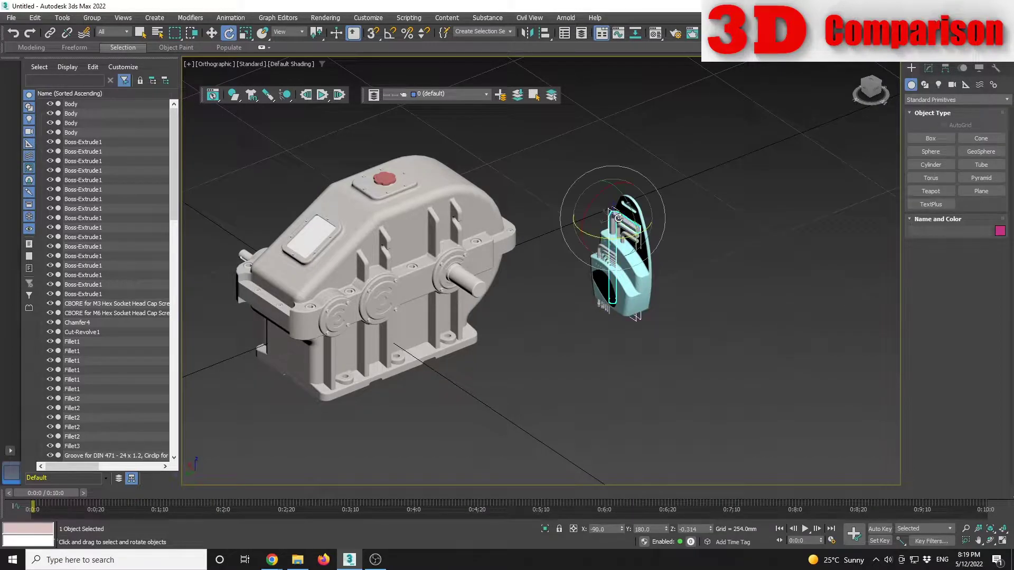
pyautogui.keyDown('alt'); pyautogui.moveTo(615, 233); pyautogui.dragTo(630, 255, button='middle'); pyautogui.keyUp('alt')
pyautogui.scroll(2, 629, 256)
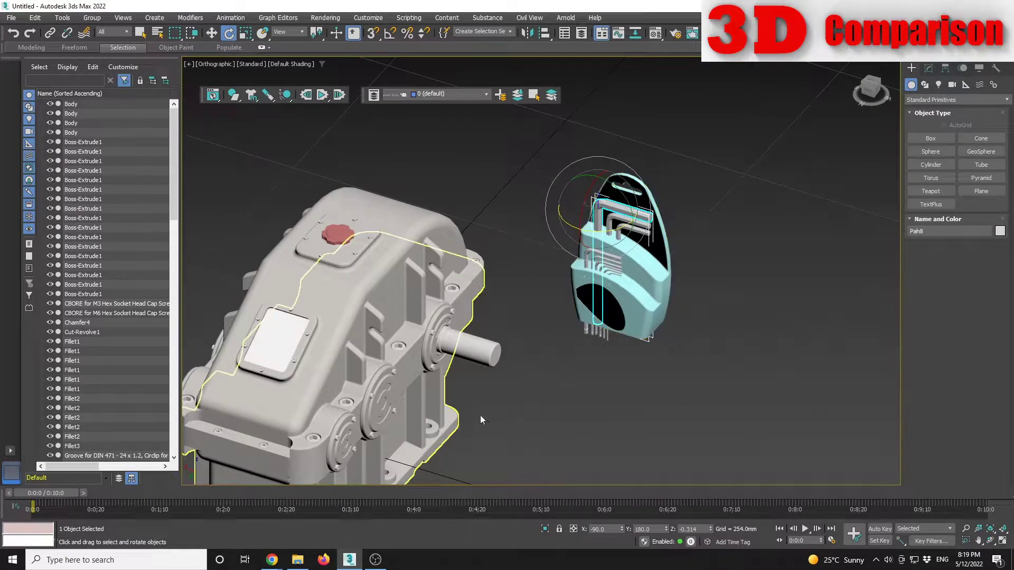
pyautogui.click(880, 529)
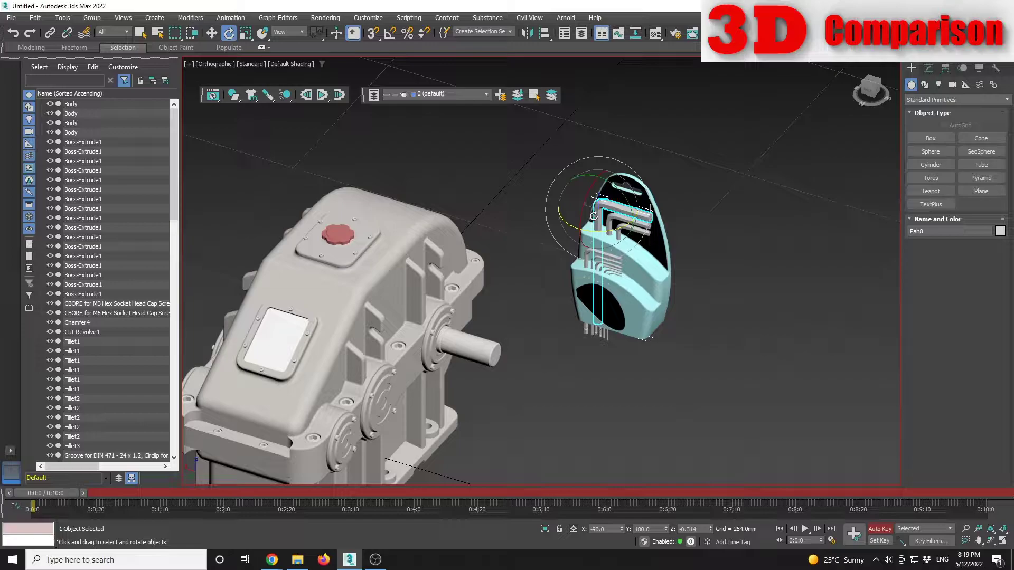
pyautogui.click(857, 538)
# At 0:1:0, raise the largest Allen key clear of its holder to about Z 376 mm and turn off Auto Key
pyautogui.moveTo(62, 496); pyautogui.dragTo(151, 509)
pyautogui.moveTo(540, 247); pyautogui.dragTo(561, 277, button='middle')
pyautogui.press('w')
pyautogui.moveTo(618, 210); pyautogui.dragTo(644, 69)
pyautogui.click(887, 528)
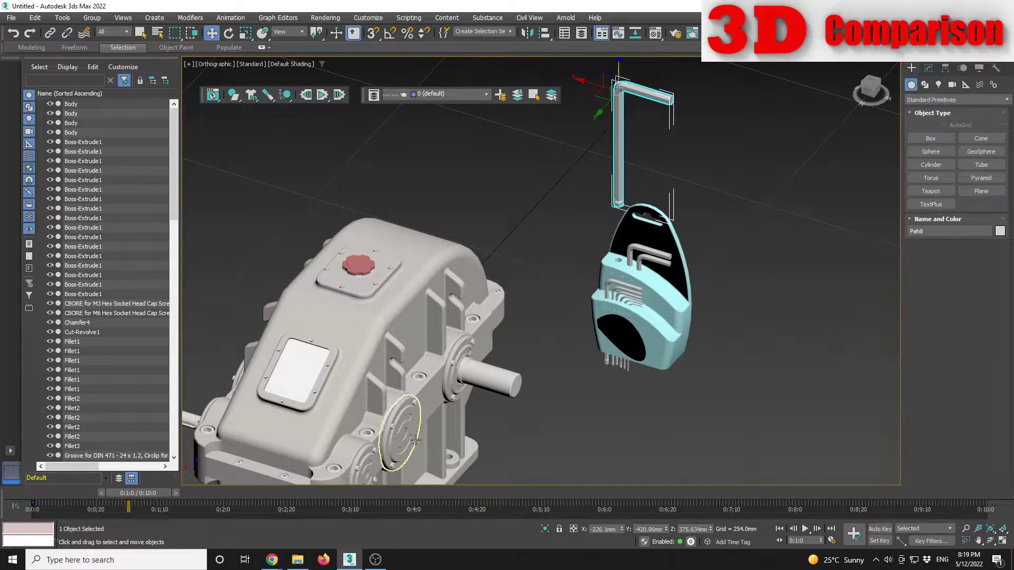
# Turn Auto Key back on and advance the timeline to 0:2:0 for the Allen key's next move
pyautogui.moveTo(139, 492); pyautogui.dragTo(141, 527)
pyautogui.press('w')
pyautogui.click(817, 529)
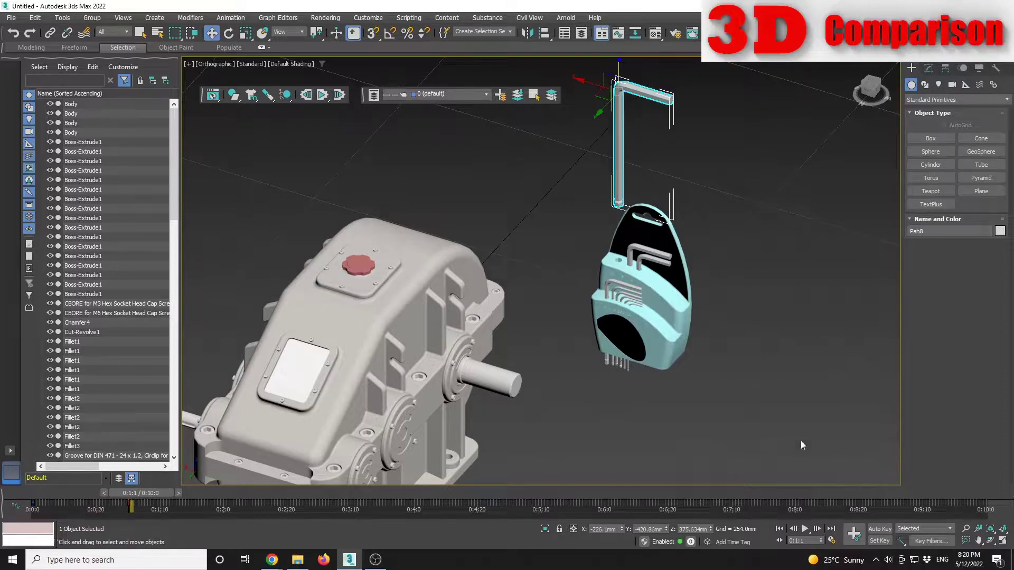
pyautogui.click(880, 529)
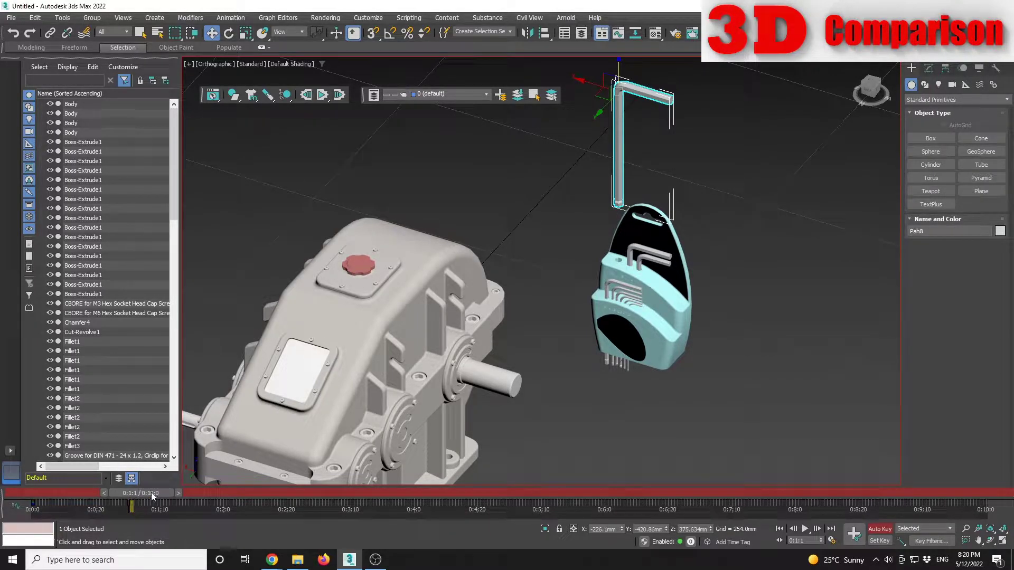
pyautogui.moveTo(144, 492); pyautogui.dragTo(236, 513)
pyautogui.press('w')
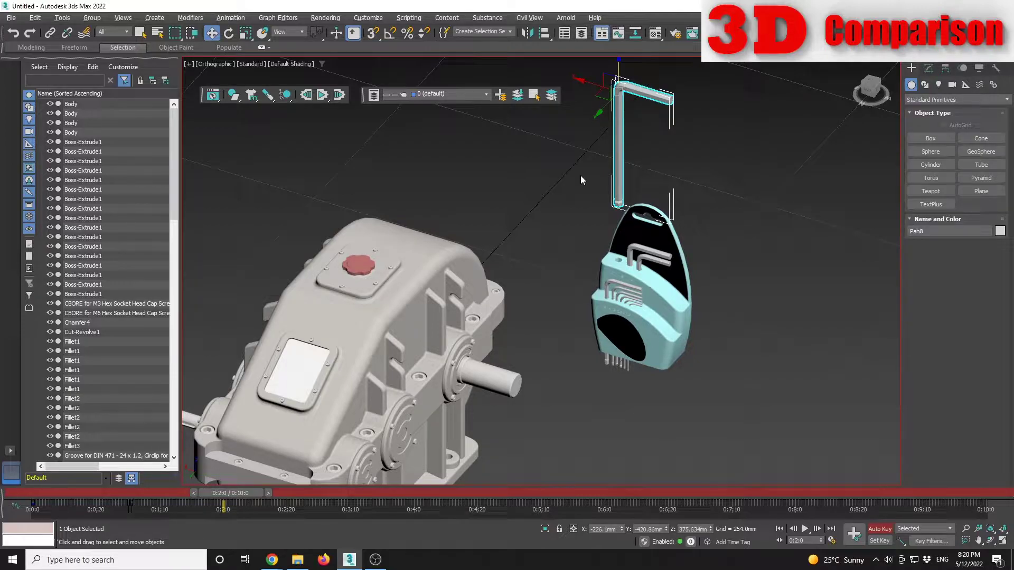
# Try aligning the largest Allen key to the gearbox flange bolt beside the output shaft
pyautogui.hotkey('alt', 'a')
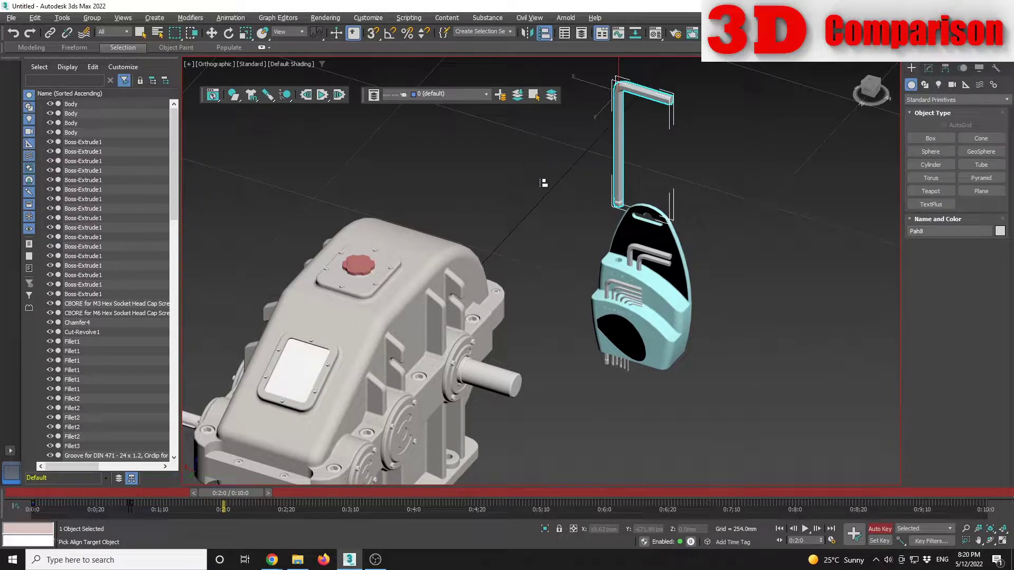
pyautogui.click(550, 37)
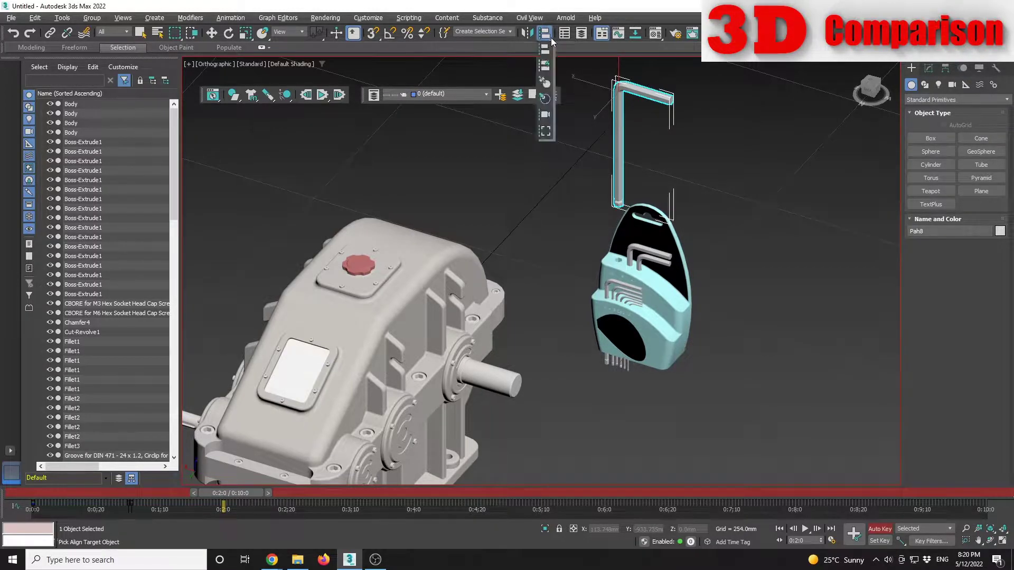
pyautogui.click(546, 70)
pyautogui.moveTo(547, 39); pyautogui.dragTo(551, 67)
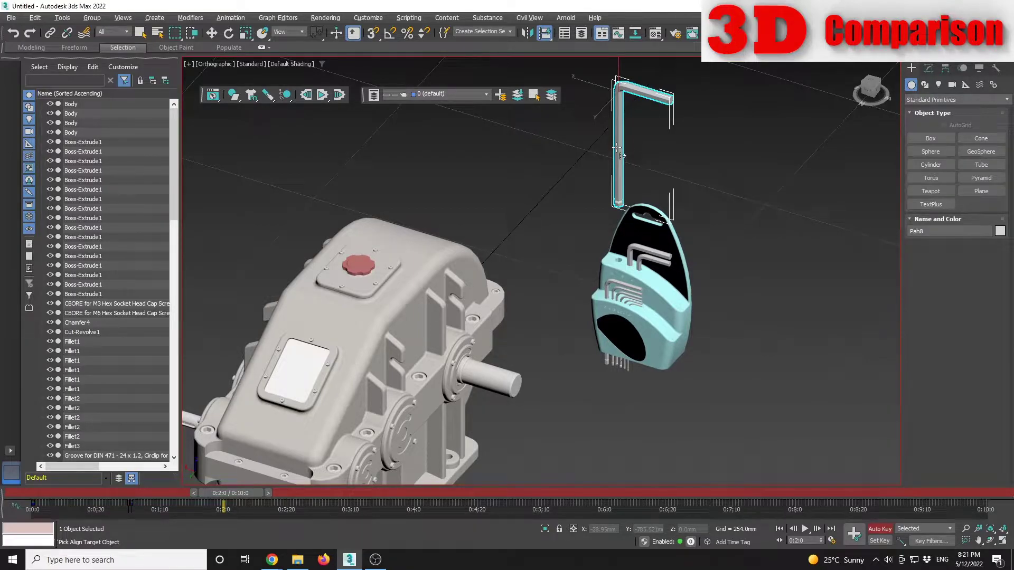
pyautogui.click(516, 361)
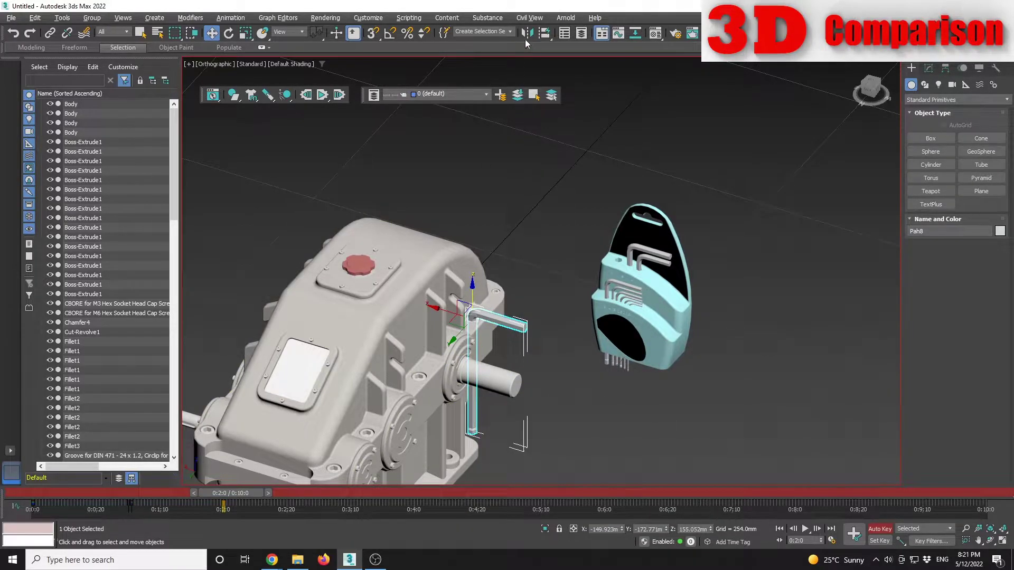
pyautogui.click(549, 28)
pyautogui.click(572, 238)
pyautogui.click(560, 190)
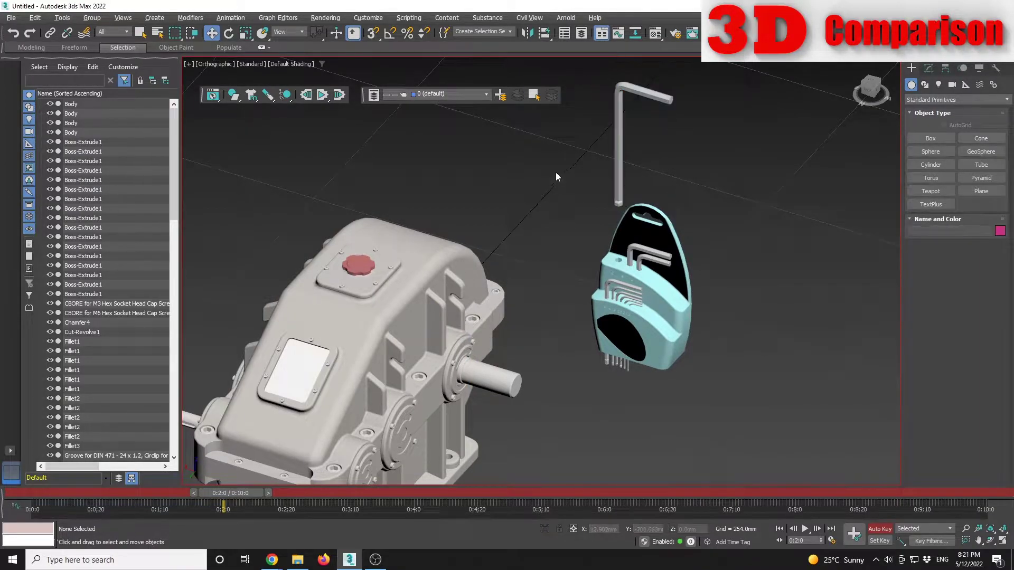
# Align the largest Allen key to the flange bolt beside the output shaft in X and Y, pivot point to pivot point, and turn off Auto Key
pyautogui.click(616, 121)
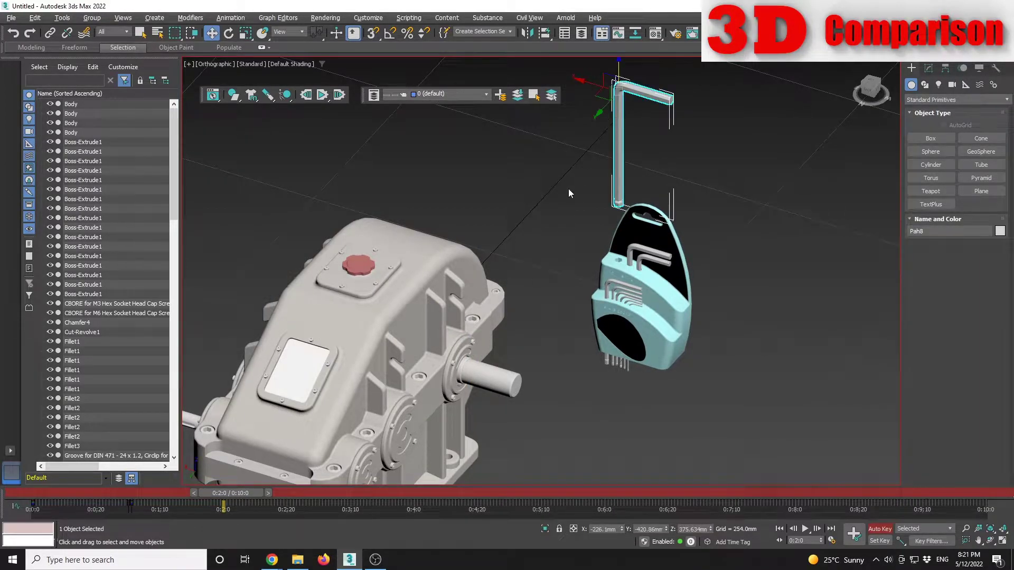
pyautogui.click(546, 34)
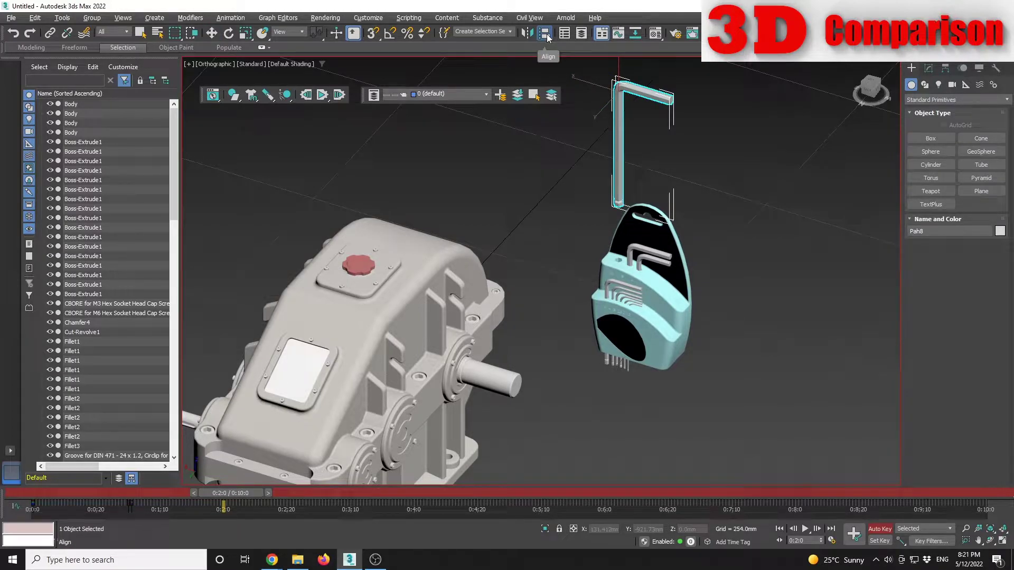
pyautogui.click(473, 321)
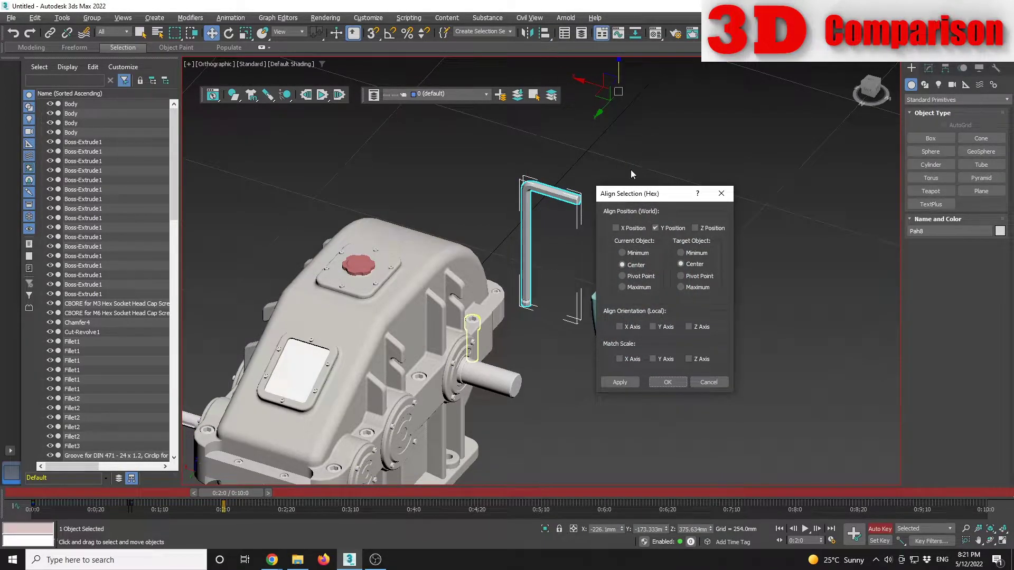
pyautogui.click(640, 276)
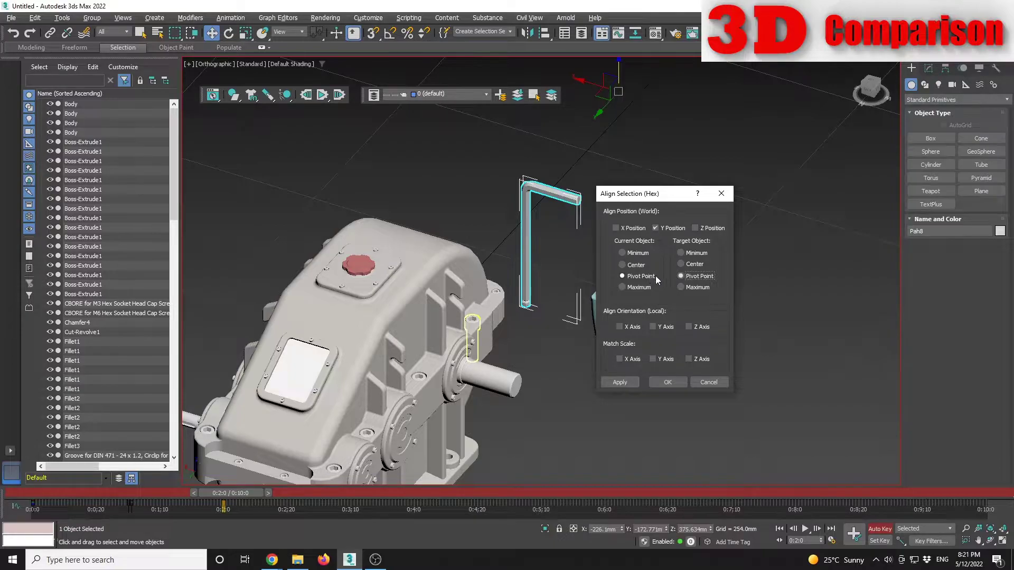
pyautogui.click(616, 228)
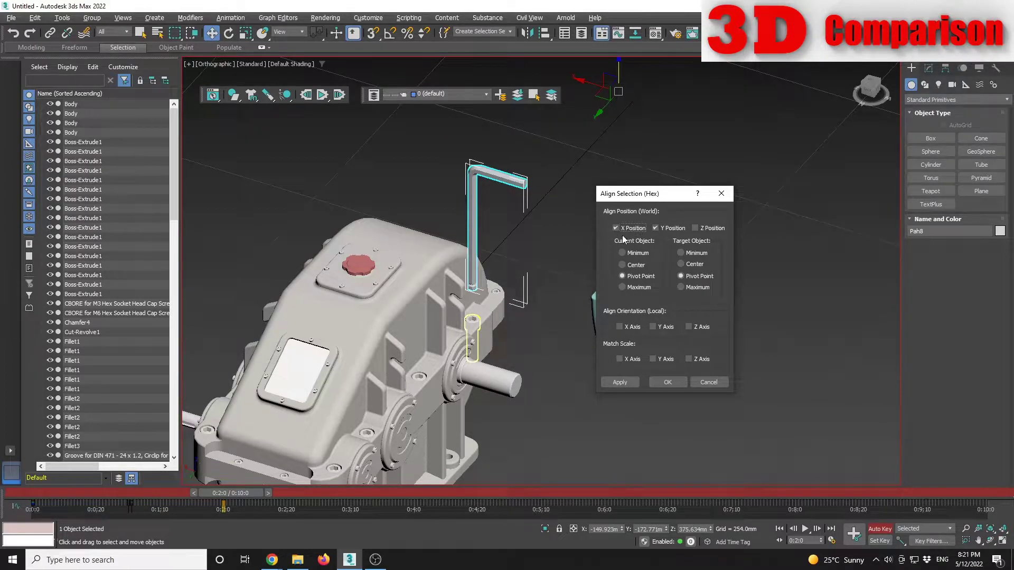
pyautogui.click(706, 230)
pyautogui.click(676, 380)
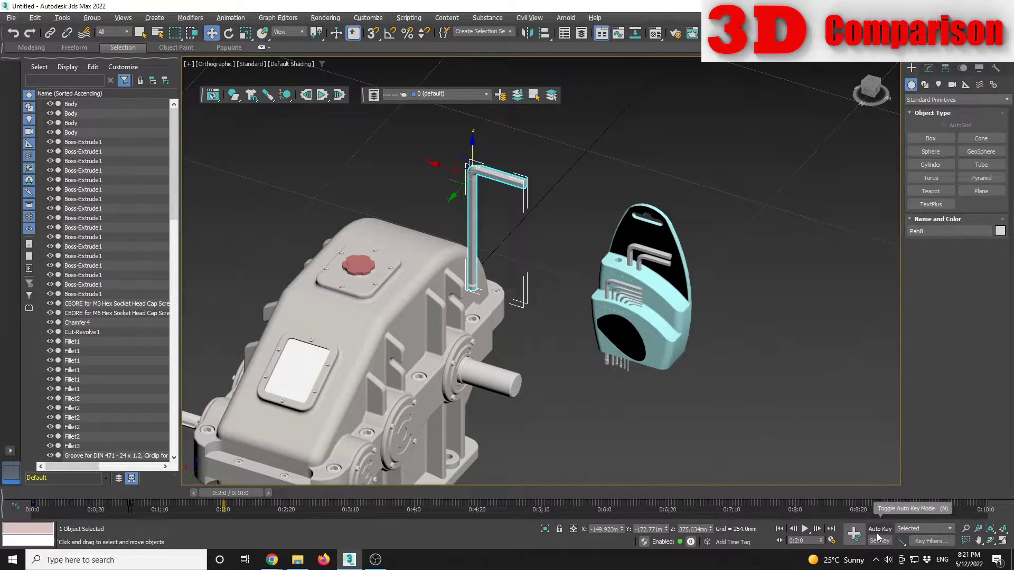
# At 0:2:1, turn on Auto Key and set a key for the Allen key in its position above the flange bolt
pyautogui.click(766, 447)
pyautogui.moveTo(223, 509); pyautogui.dragTo(248, 494)
pyautogui.press('w')
pyautogui.keyDown('alt'); pyautogui.moveTo(529, 300); pyautogui.dragTo(621, 328, button='middle'); pyautogui.keyUp('alt')
pyautogui.scroll(6, 552, 303)
pyautogui.click(457, 343)
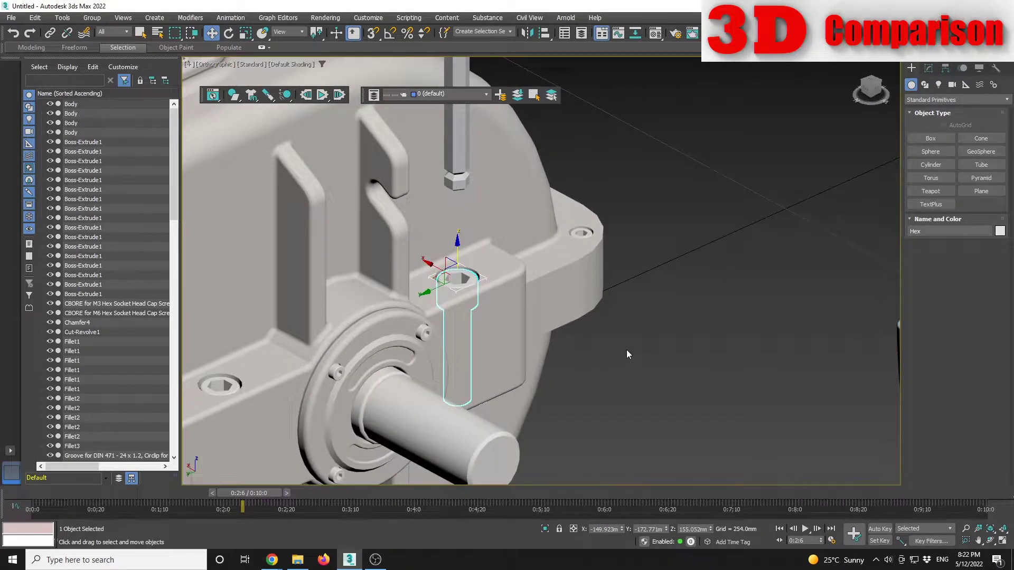
pyautogui.moveTo(264, 493)
pyautogui.mouseDown()
pyautogui.moveTo(161, 496)
pyautogui.moveTo(251, 497)
pyautogui.mouseUp()
pyautogui.press('w')
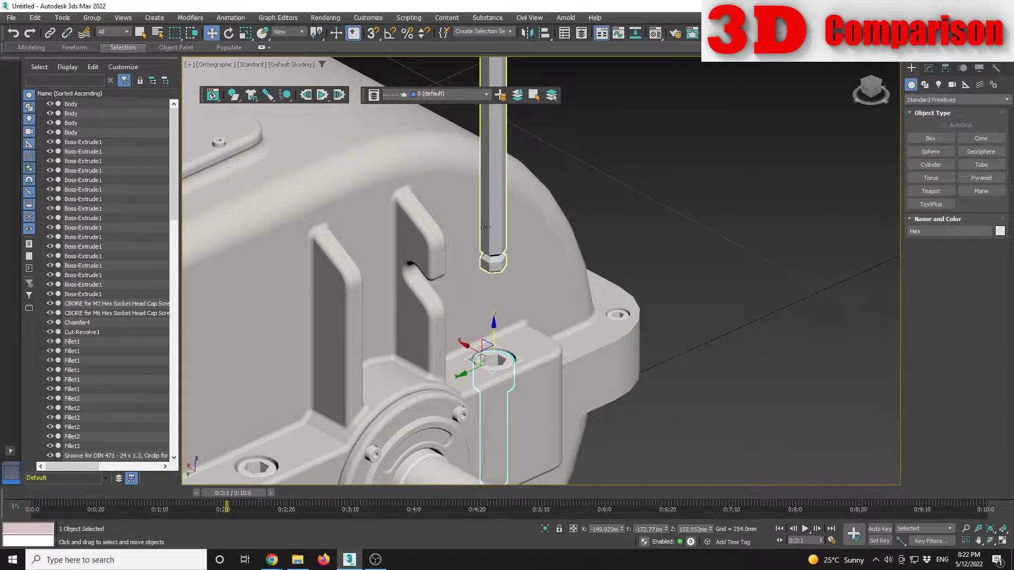
pyautogui.click(880, 529)
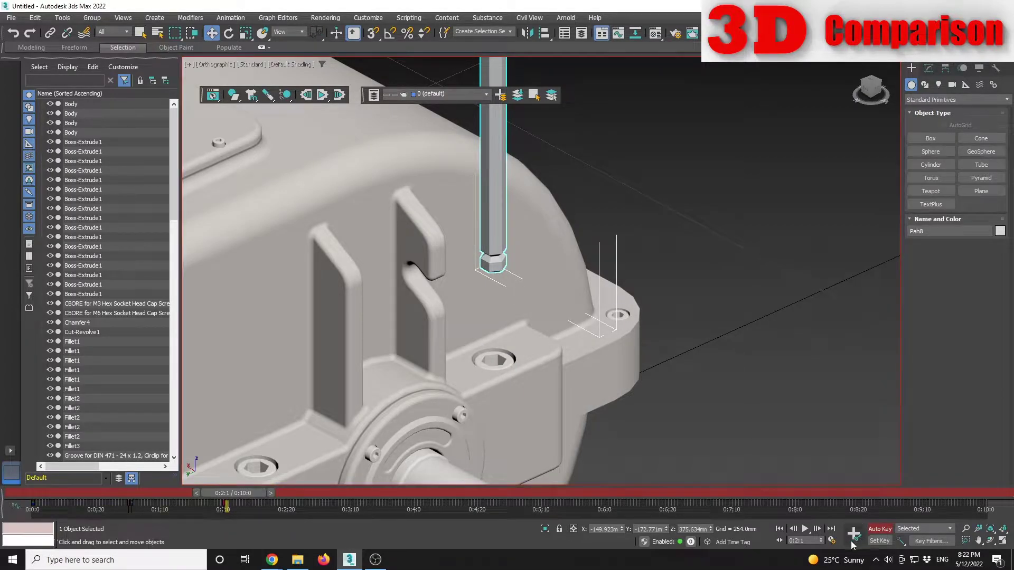
pyautogui.click(854, 534)
# At 0:2:14, lower the Allen key into the bolt socket to about Z 324 mm and turn off Auto Key
pyautogui.moveTo(236, 499); pyautogui.dragTo(279, 513)
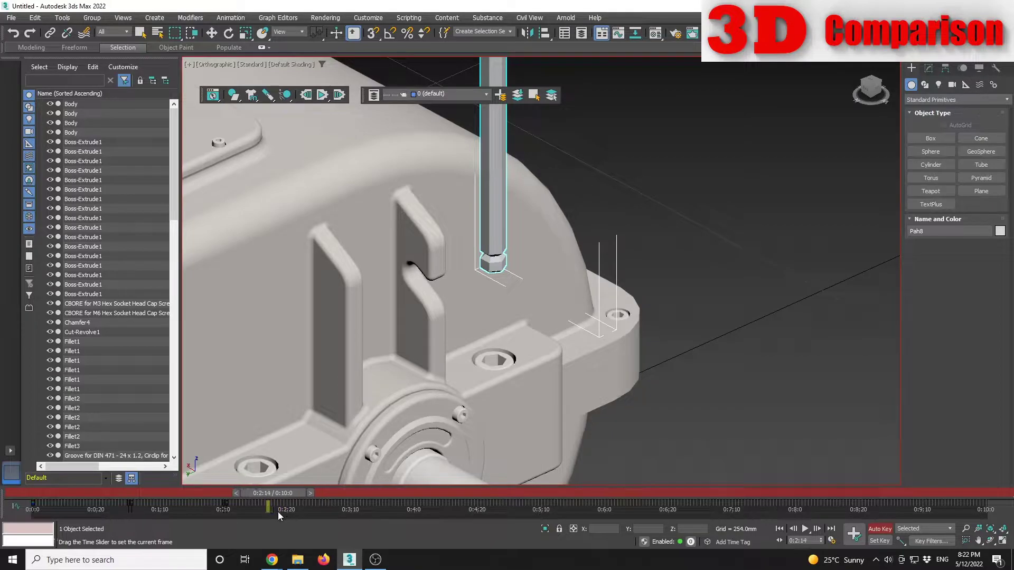
pyautogui.press('w')
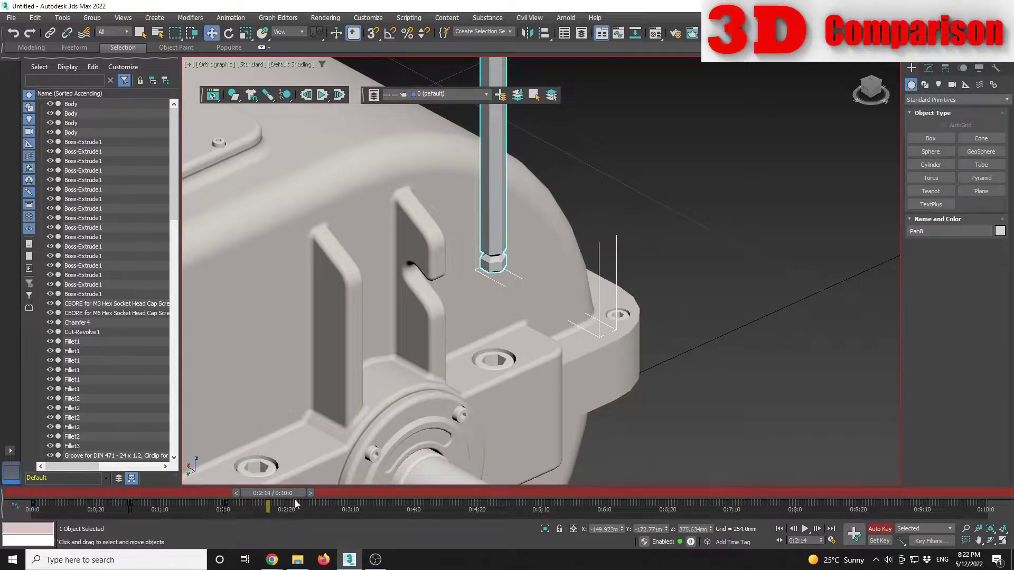
pyautogui.moveTo(533, 188); pyautogui.dragTo(579, 281, button='middle')
pyautogui.scroll(-3, 581, 280)
pyautogui.moveTo(580, 163); pyautogui.dragTo(575, 226, button='middle')
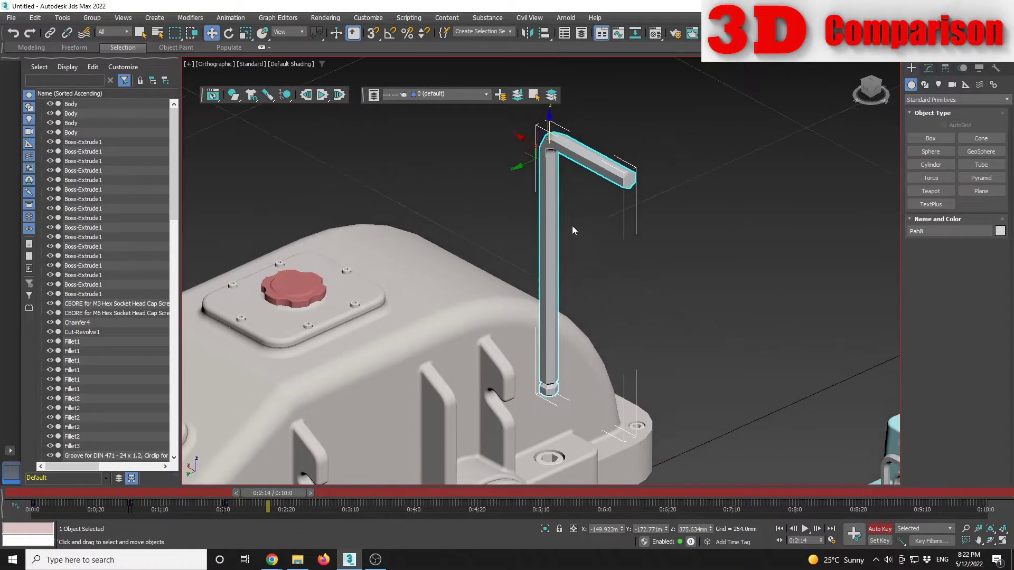
pyautogui.moveTo(550, 125); pyautogui.dragTo(552, 187)
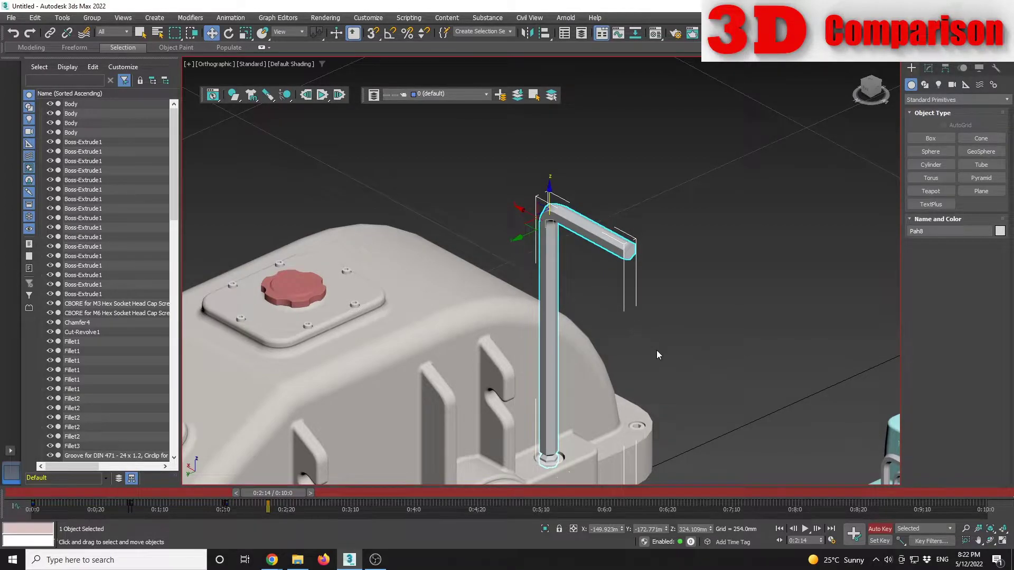
pyautogui.scroll(5, 530, 326)
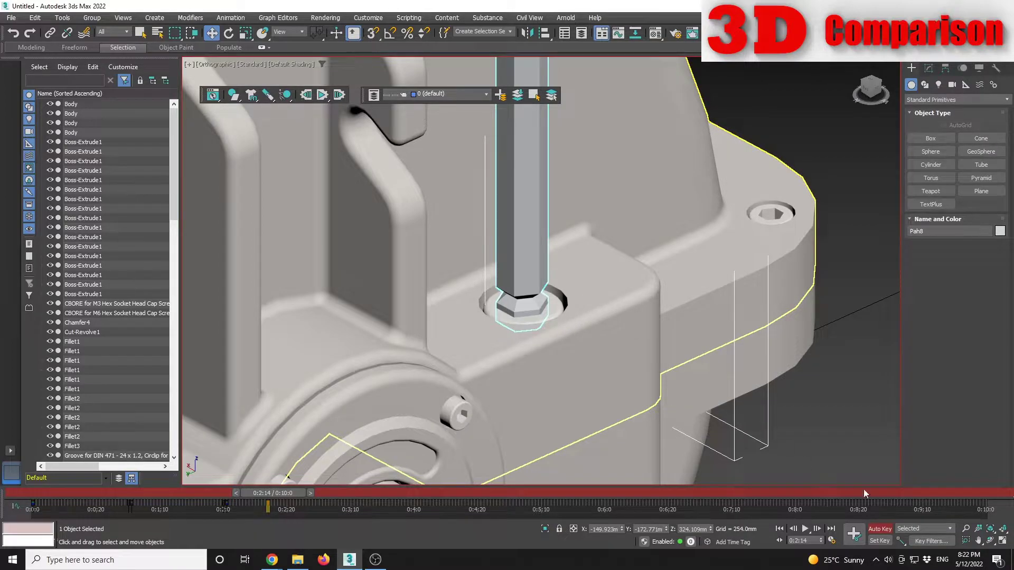
pyautogui.click(879, 529)
pyautogui.click(867, 378)
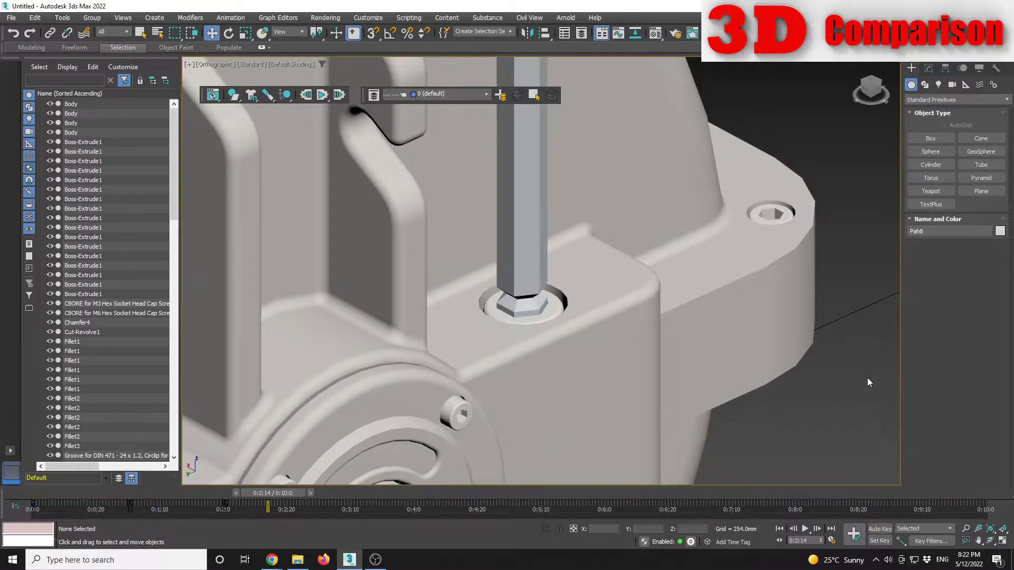
# Advance the timeline to 0:3:0, turn Auto Key back on and set a key for the Allen key seated in the bolt
pyautogui.scroll(-5, 867, 378)
pyautogui.moveTo(868, 378); pyautogui.dragTo(581, 407, button='middle')
pyautogui.moveTo(282, 496); pyautogui.dragTo(323, 503)
pyautogui.press('w')
pyautogui.click(458, 348)
pyautogui.press('w')
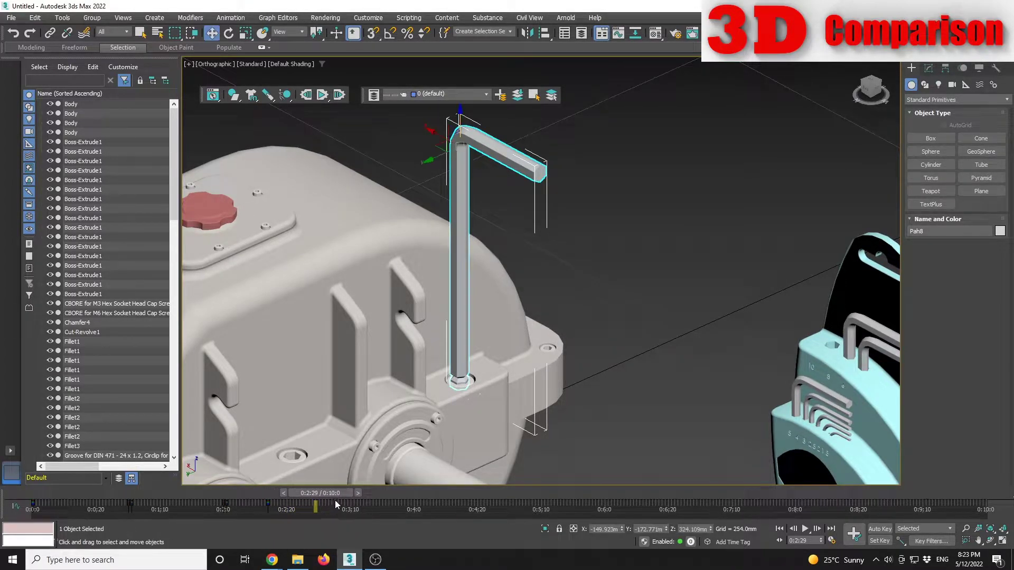
pyautogui.moveTo(547, 282); pyautogui.dragTo(580, 330, button='middle')
pyautogui.scroll(-2, 580, 331)
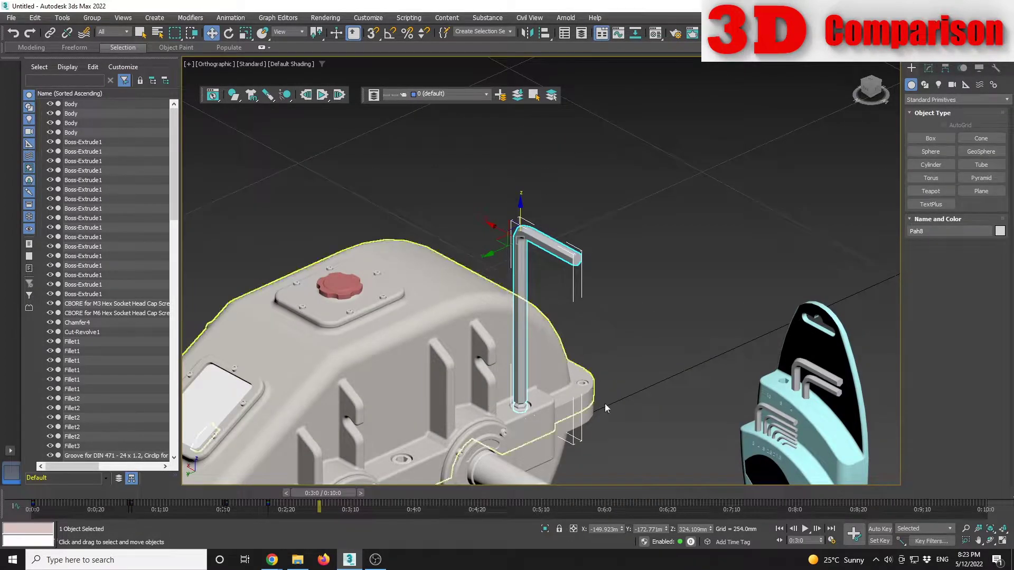
pyautogui.click(880, 528)
pyautogui.click(862, 542)
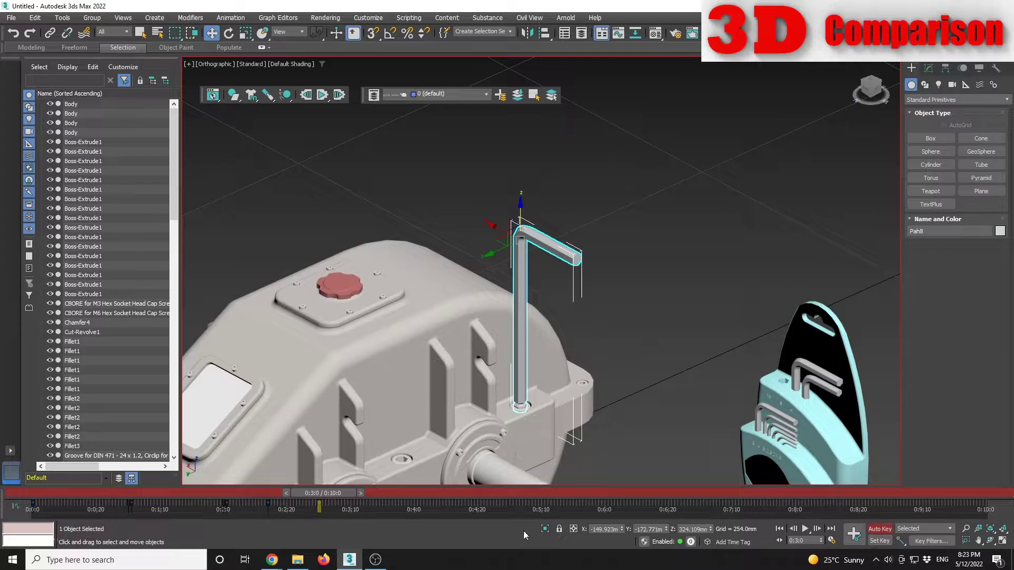
# At 0:4:0, raise the Allen key above the gearbox to about Z 522 mm
pyautogui.moveTo(321, 493); pyautogui.dragTo(414, 512)
pyautogui.press('w')
pyautogui.keyDown('alt'); pyautogui.moveTo(547, 301); pyautogui.dragTo(550, 334, button='middle'); pyautogui.keyUp('alt')
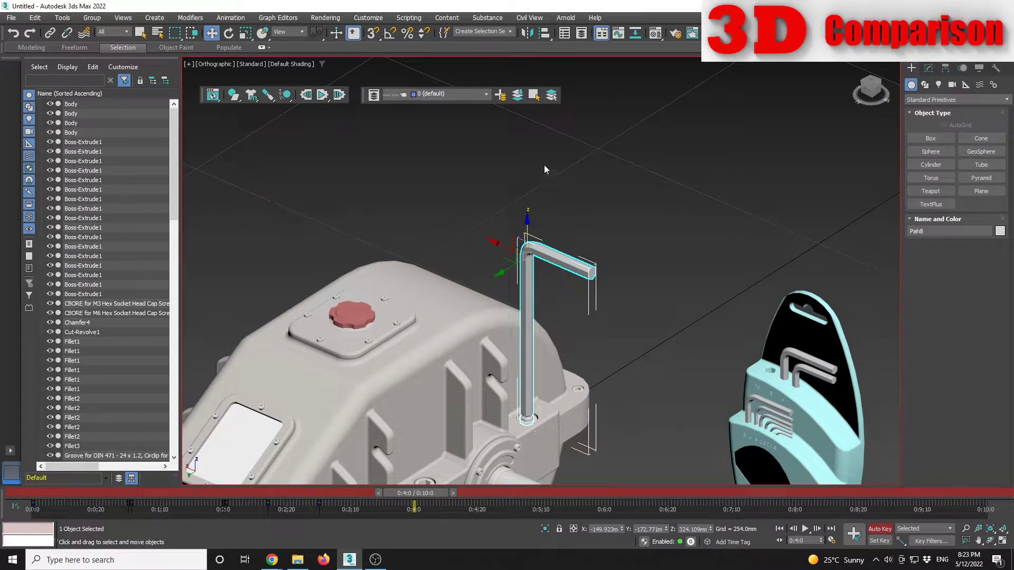
pyautogui.moveTo(529, 225); pyautogui.dragTo(545, 42)
pyautogui.scroll(-3, 590, 277)
pyautogui.moveTo(590, 278); pyautogui.dragTo(590, 284, button='middle')
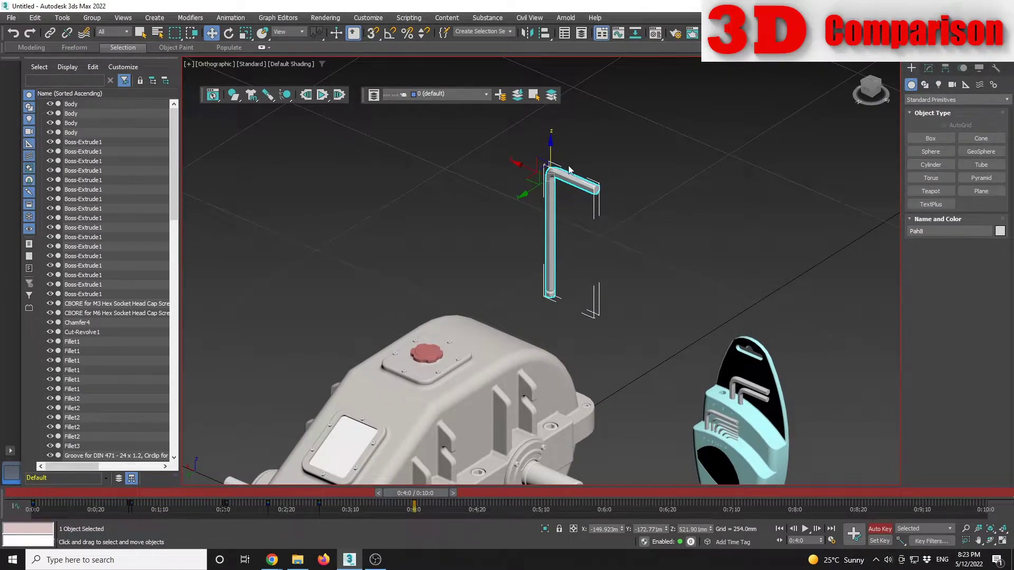
# Activate the Rotate tool and turn on angle snapping with a 360-degree increment
pyautogui.press('e')
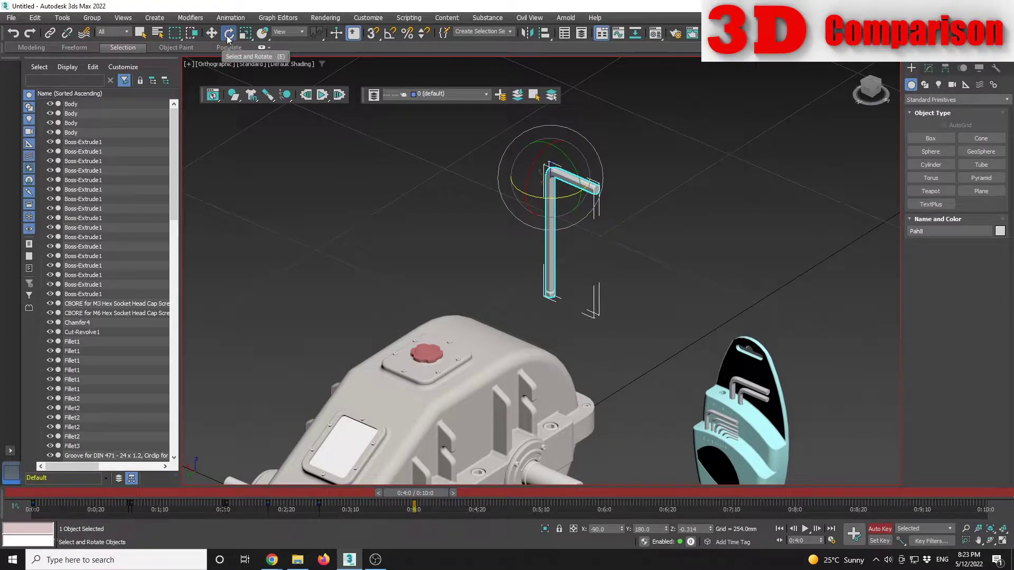
pyautogui.click(390, 37)
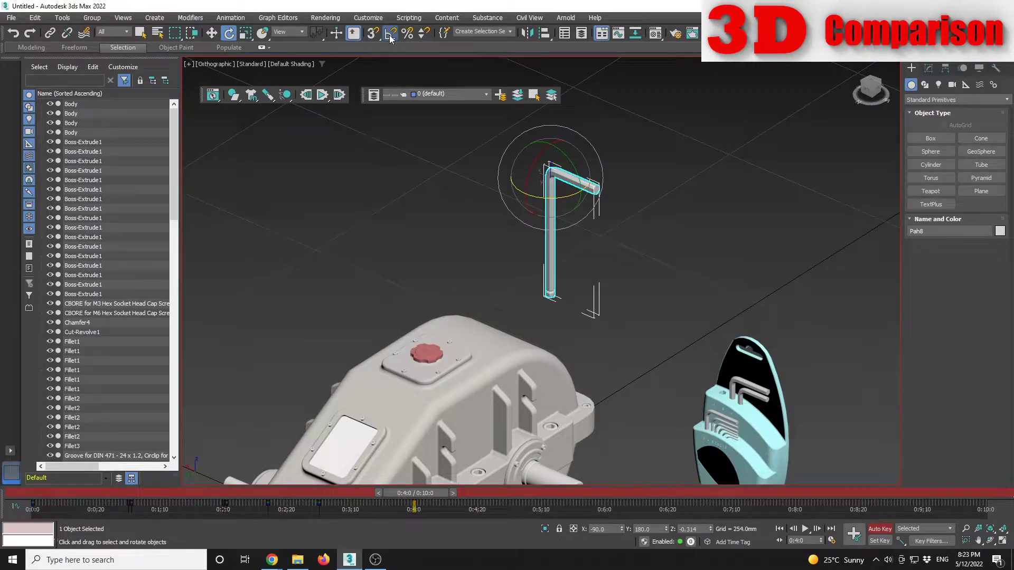
pyautogui.rightClick(390, 37)
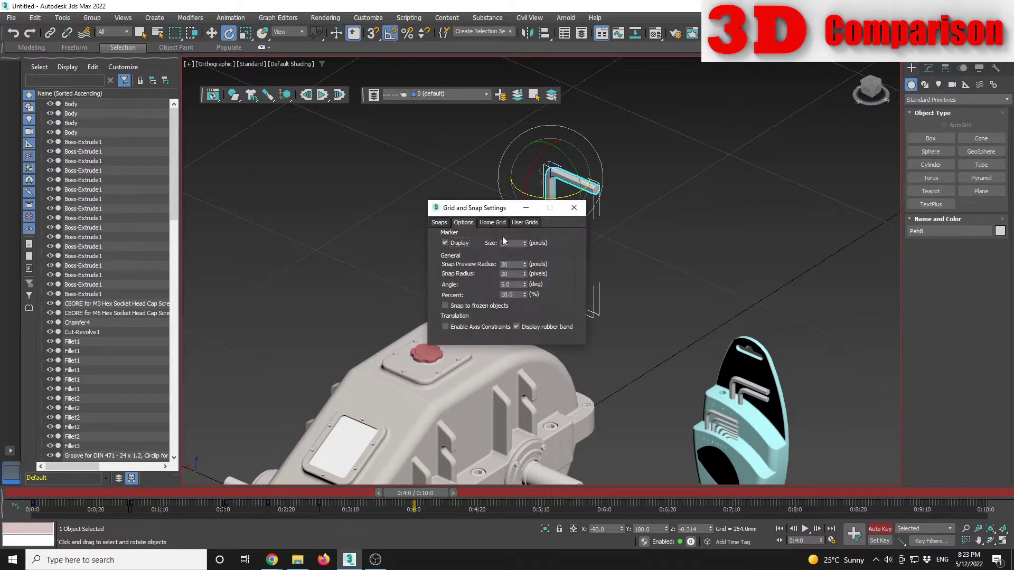
pyautogui.doubleClick(507, 285)
pyautogui.write('360')
pyautogui.click(573, 208)
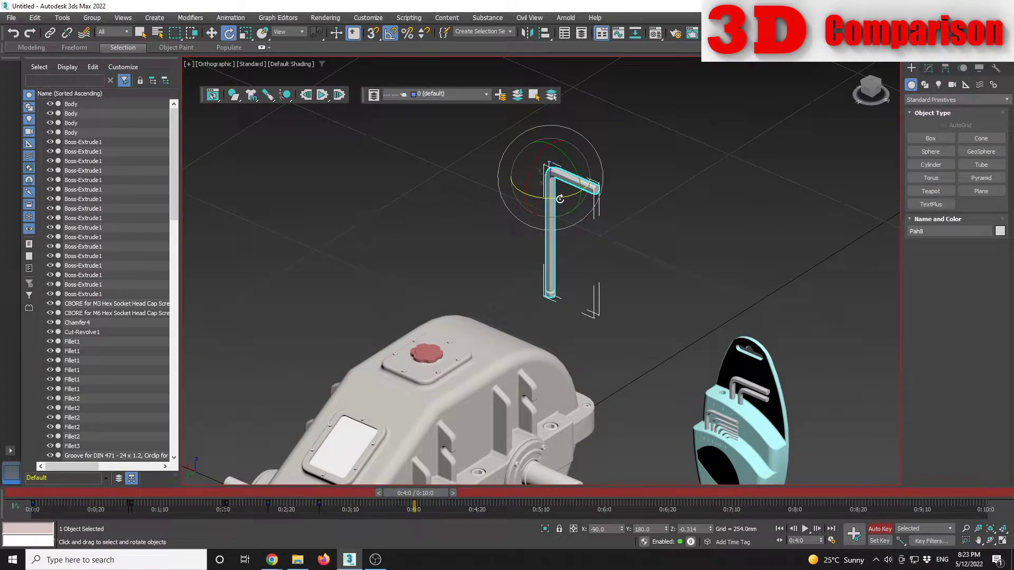
# Rotate the Allen key at 0:4:0 through several full negative turns about the Z axis and turn off Auto Key
pyautogui.moveTo(560, 198); pyautogui.dragTo(553, 198)
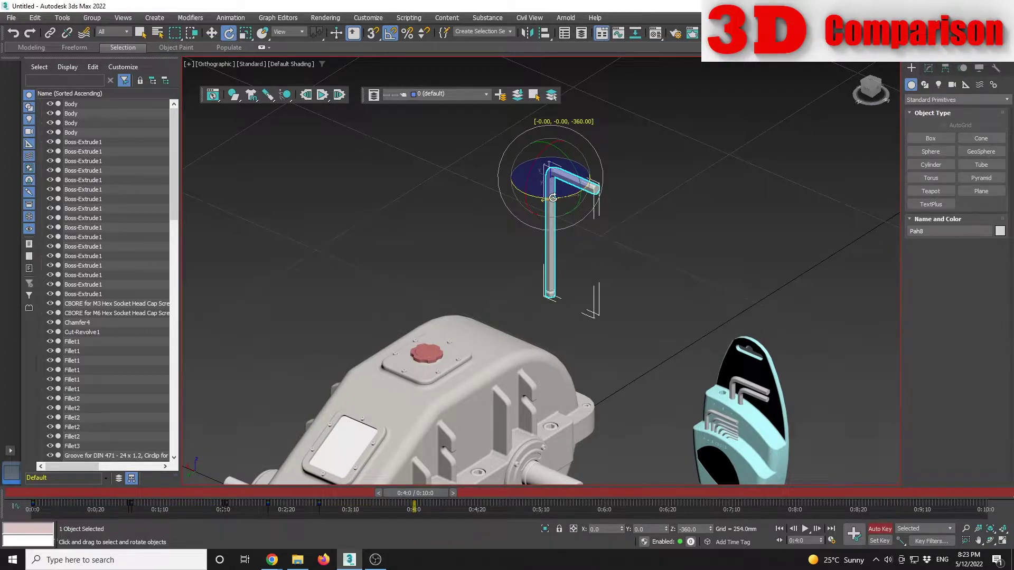
pyautogui.moveTo(553, 198); pyautogui.dragTo(550, 196)
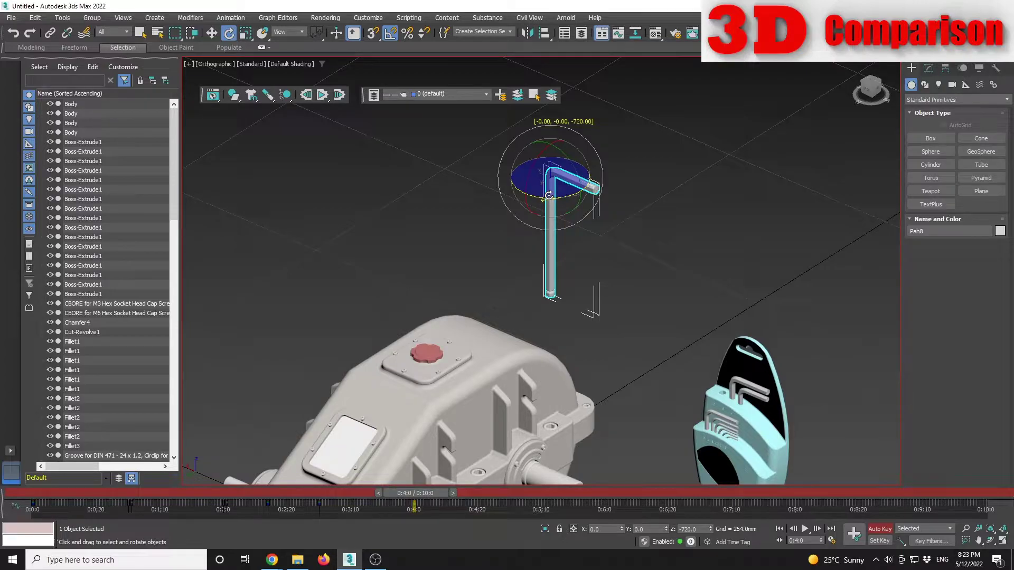
pyautogui.moveTo(550, 195); pyautogui.dragTo(549, 195)
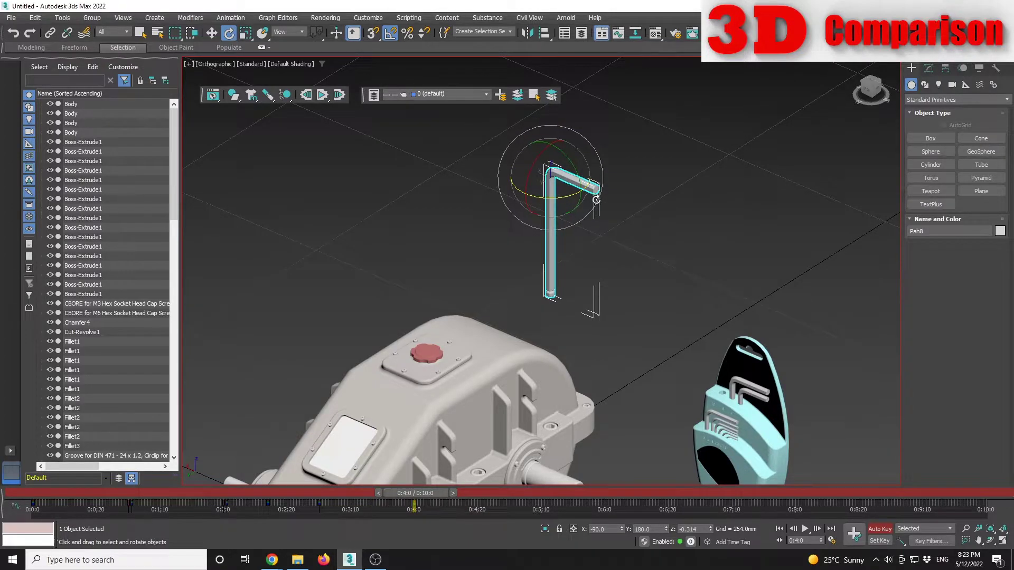
pyautogui.click(874, 530)
# Move the timeline back to 0:2:21 and select the flange bolt beneath the Allen key's tip
pyautogui.moveTo(429, 493); pyautogui.dragTo(310, 506)
pyautogui.press('e')
pyautogui.click(637, 343)
pyautogui.scroll(10, 521, 379)
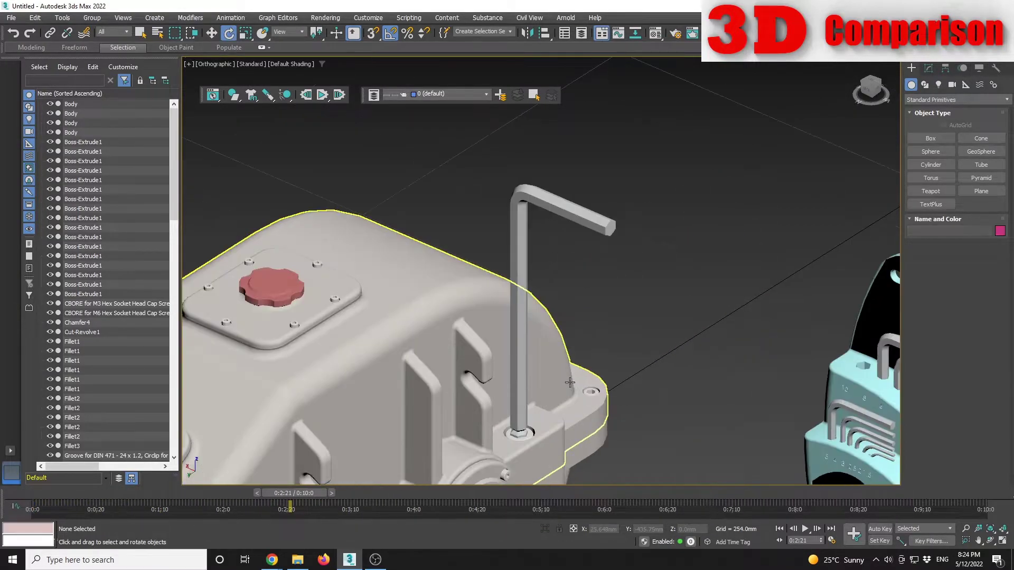
pyautogui.scroll(-5, 521, 379)
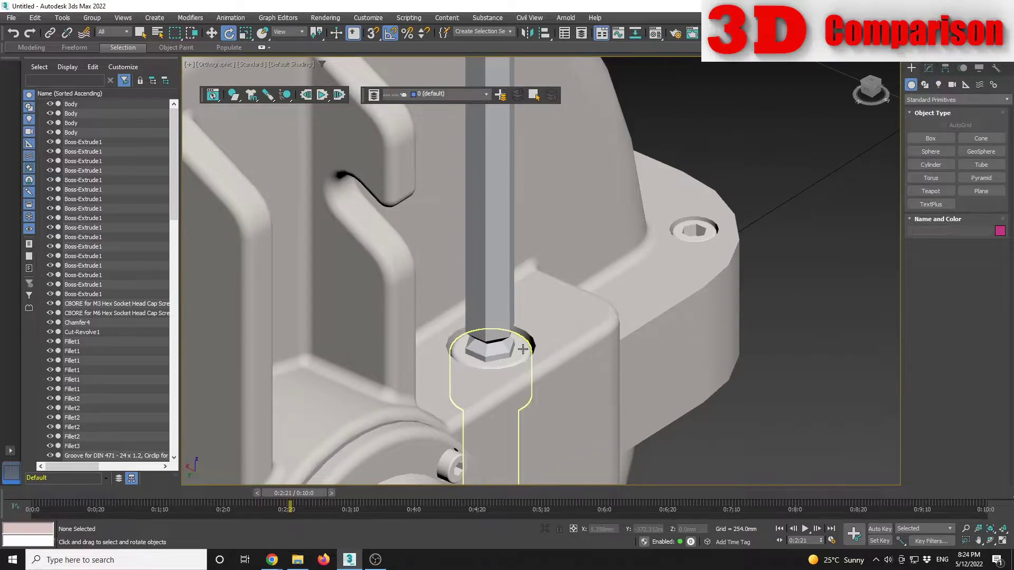
pyautogui.click(508, 342)
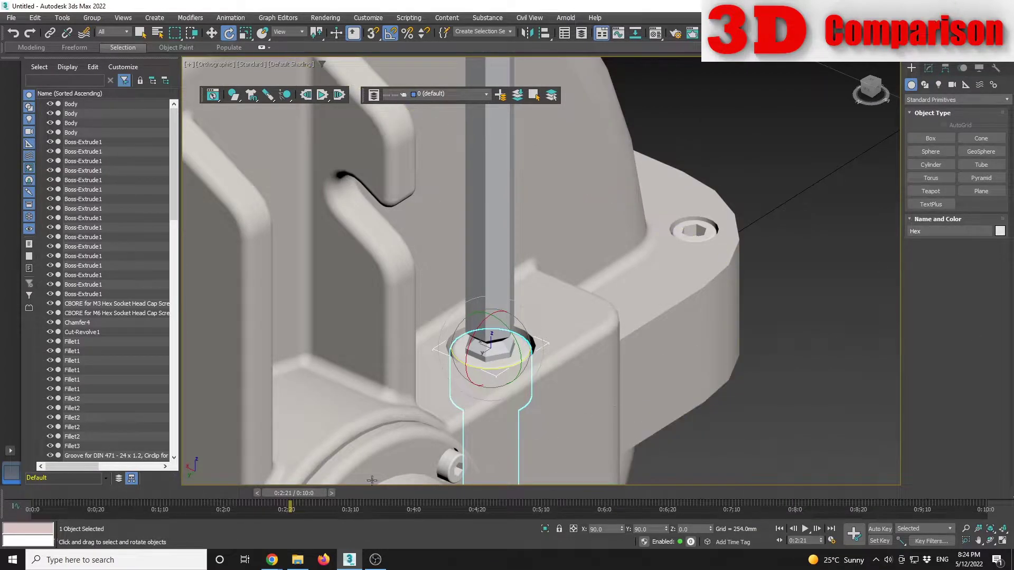
# Move the timeline back to 0:0:0 with the flange bolt still selected
pyautogui.scroll(-4, 537, 229)
pyautogui.moveTo(637, 261); pyautogui.dragTo(603, 360, button='middle')
pyautogui.click(699, 342)
pyautogui.moveTo(291, 493); pyautogui.dragTo(12, 506)
pyautogui.hotkey('ctrl', 'z')
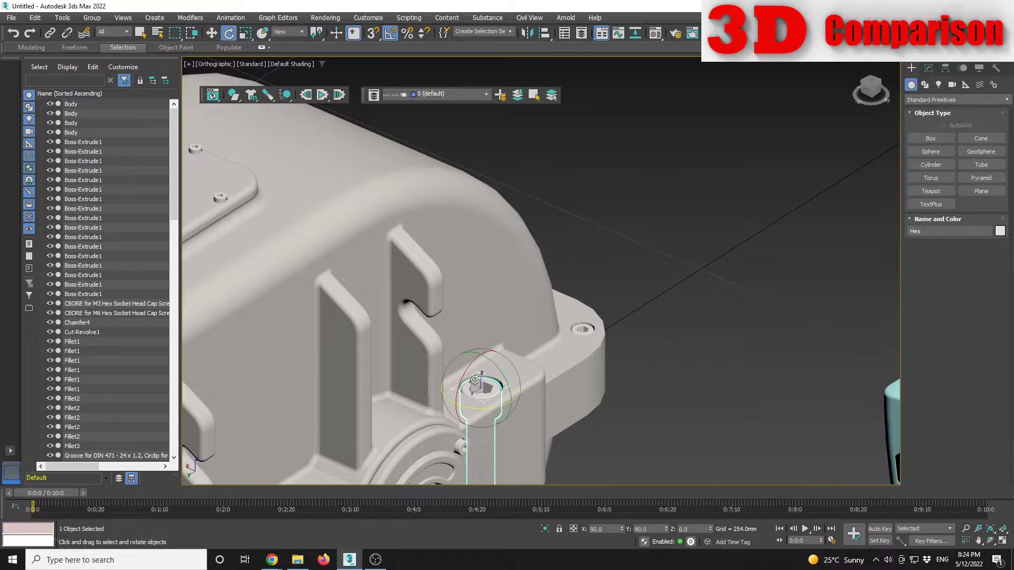
pyautogui.scroll(-4, 638, 378)
pyautogui.keyDown('alt'); pyautogui.moveTo(638, 378); pyautogui.dragTo(549, 285, button='middle'); pyautogui.keyUp('alt')
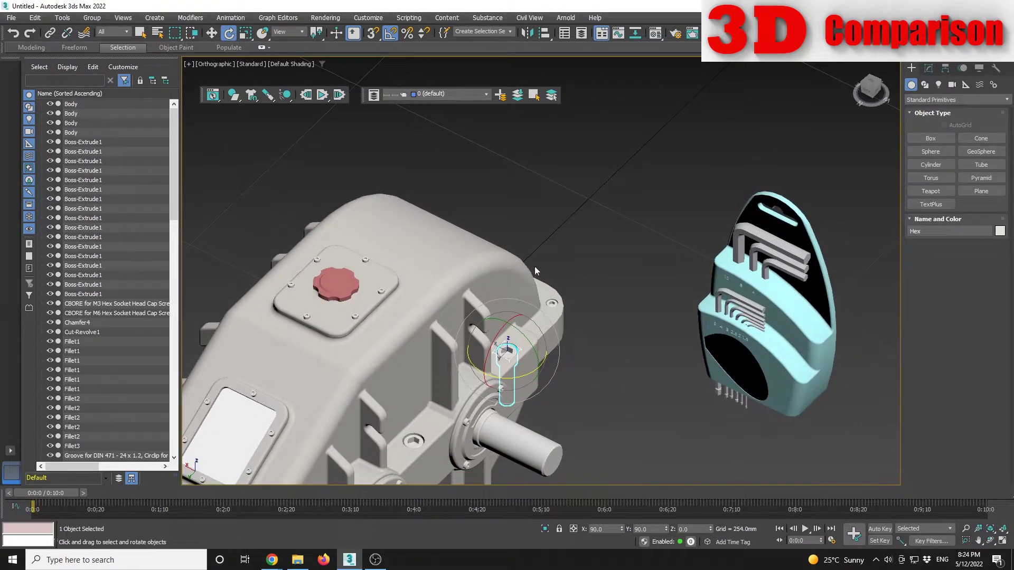
# Apply a Link Constraint to the flange bolt without picking a target object, and link the bolt to World at frame 0
pyautogui.click(239, 18)
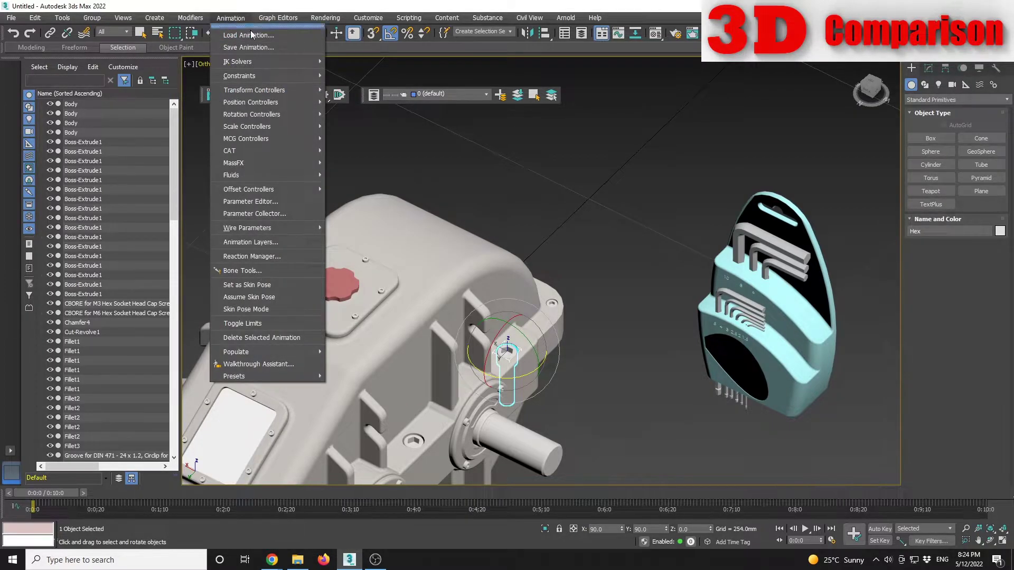
pyautogui.moveTo(266, 74)
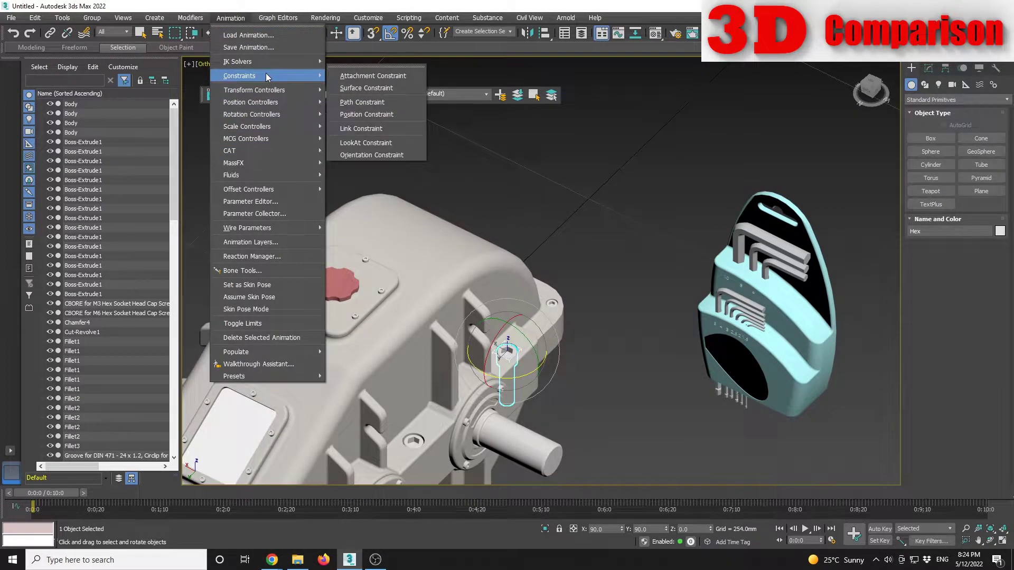
pyautogui.click(372, 128)
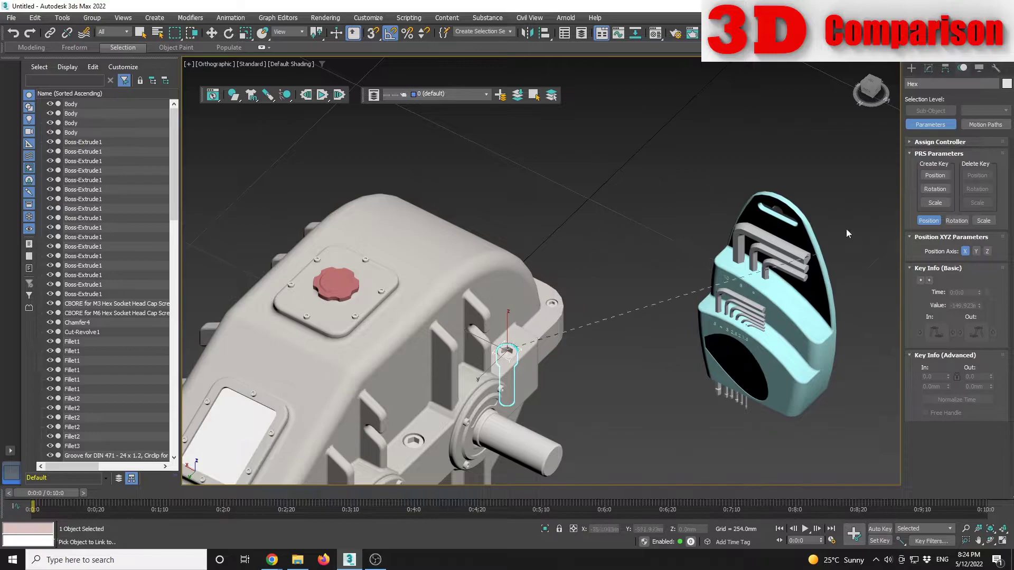
pyautogui.rightClick(639, 187)
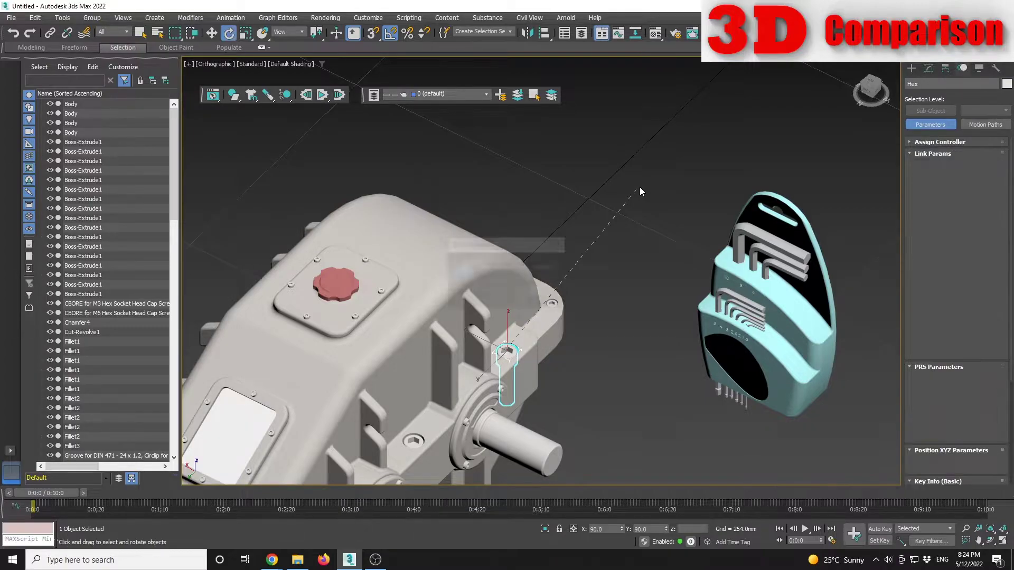
pyautogui.moveTo(496, 250); pyautogui.dragTo(573, 164)
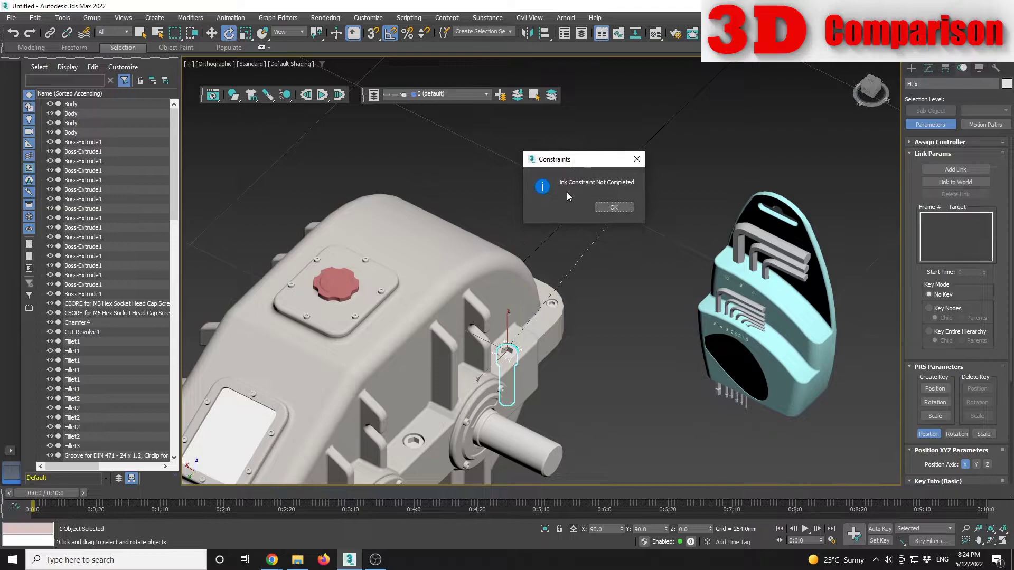
pyautogui.click(625, 207)
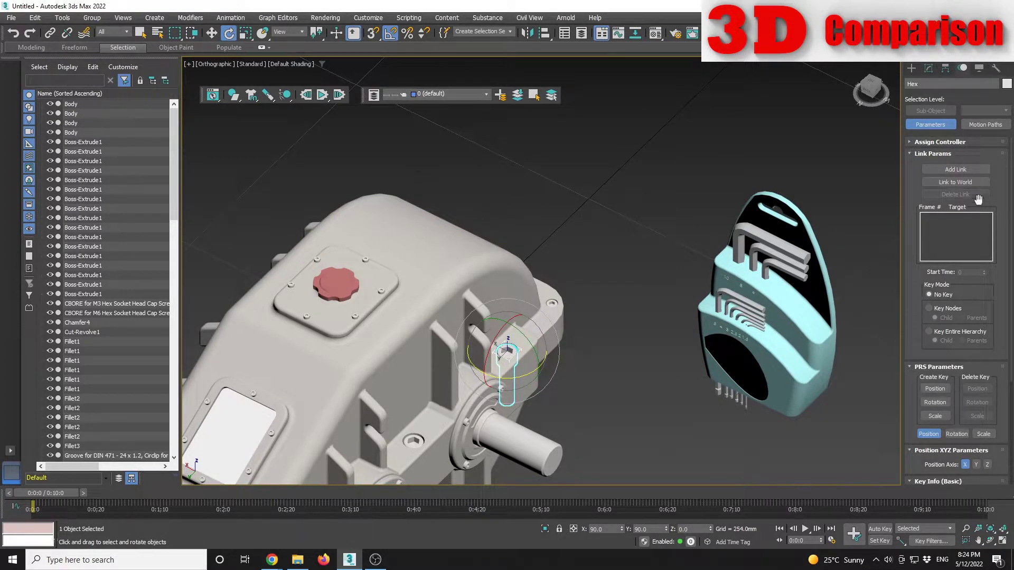
pyautogui.click(956, 182)
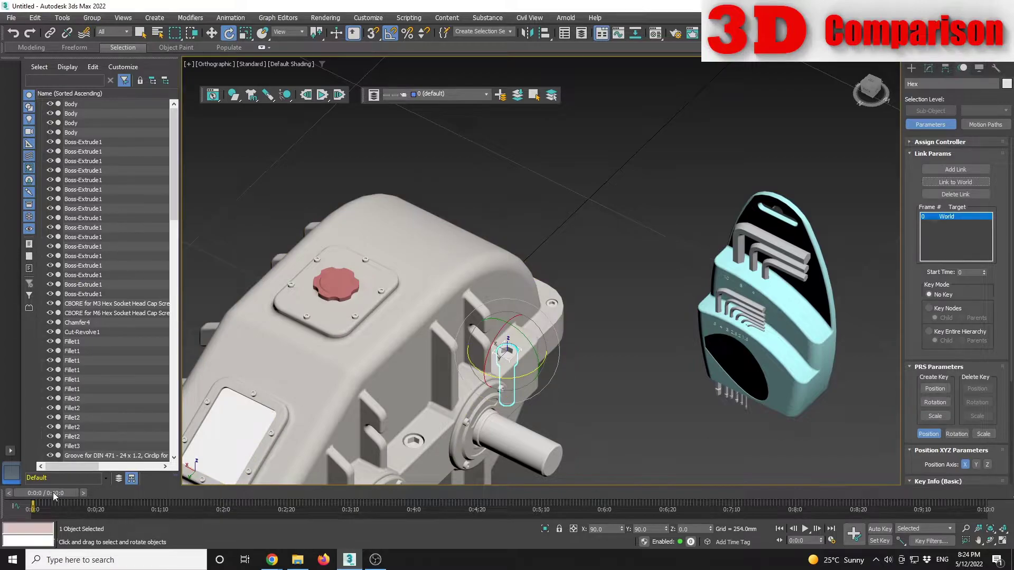
# Step through the frames around the unscrewing and park the timeline at 0:3:0, just before the Allen key starts lifting
pyautogui.moveTo(53, 495); pyautogui.dragTo(288, 497)
pyautogui.press('e')
pyautogui.scroll(10, 512, 355)
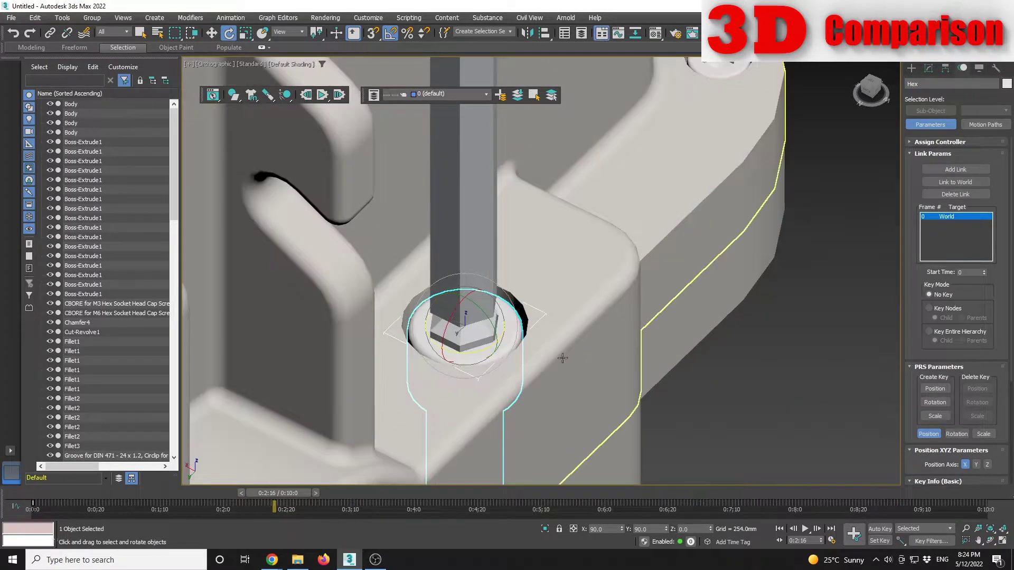
pyautogui.press('.')
pyautogui.press('.')
pyautogui.press('.')
pyautogui.press('.')
pyautogui.press('.')
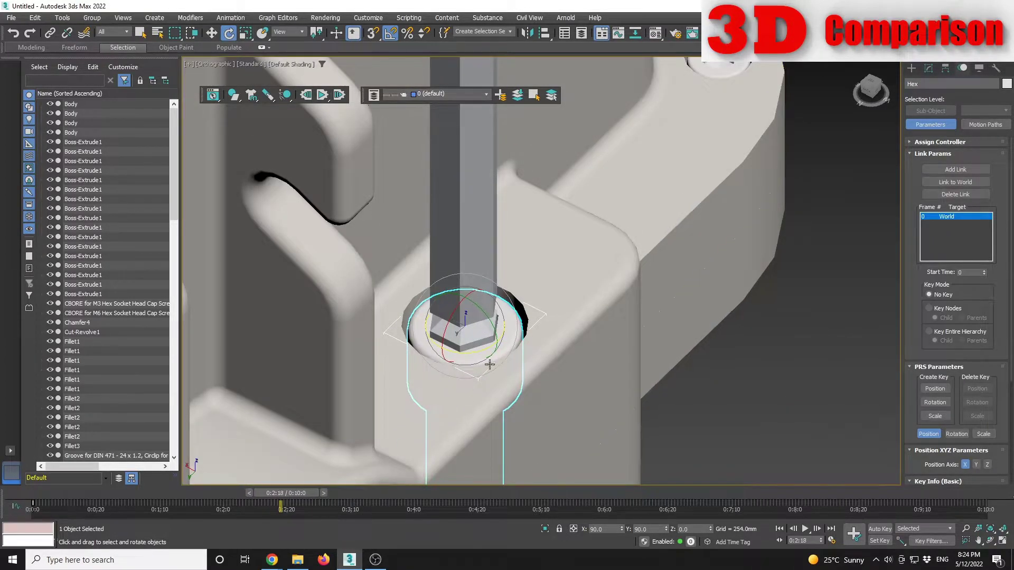
pyautogui.press('.')
pyautogui.press('.')
pyautogui.press('.')
pyautogui.press('.')
pyautogui.press('.')
pyautogui.press('.')
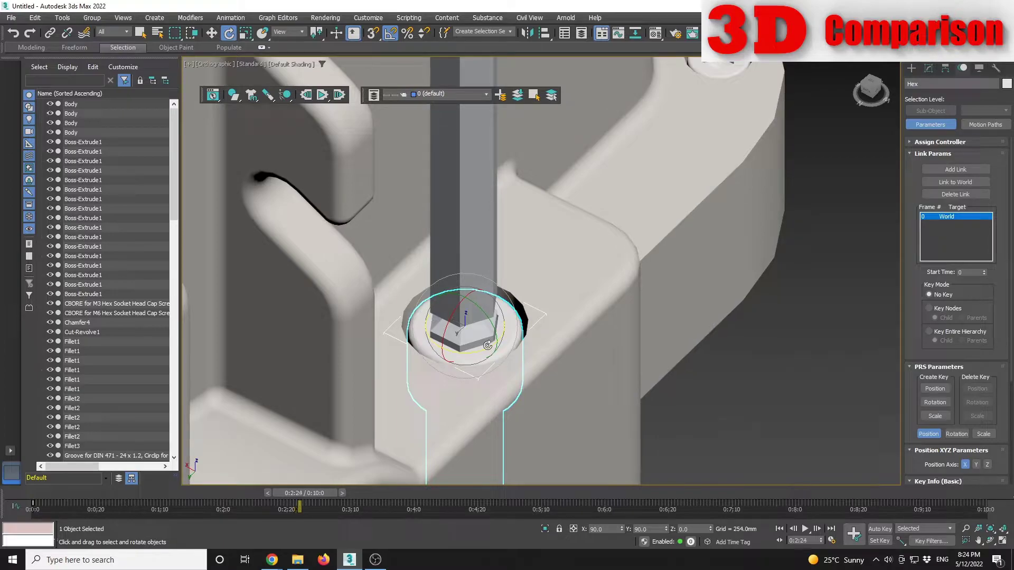
pyautogui.press('.')
pyautogui.press('.')
pyautogui.press('.')
pyautogui.press('.')
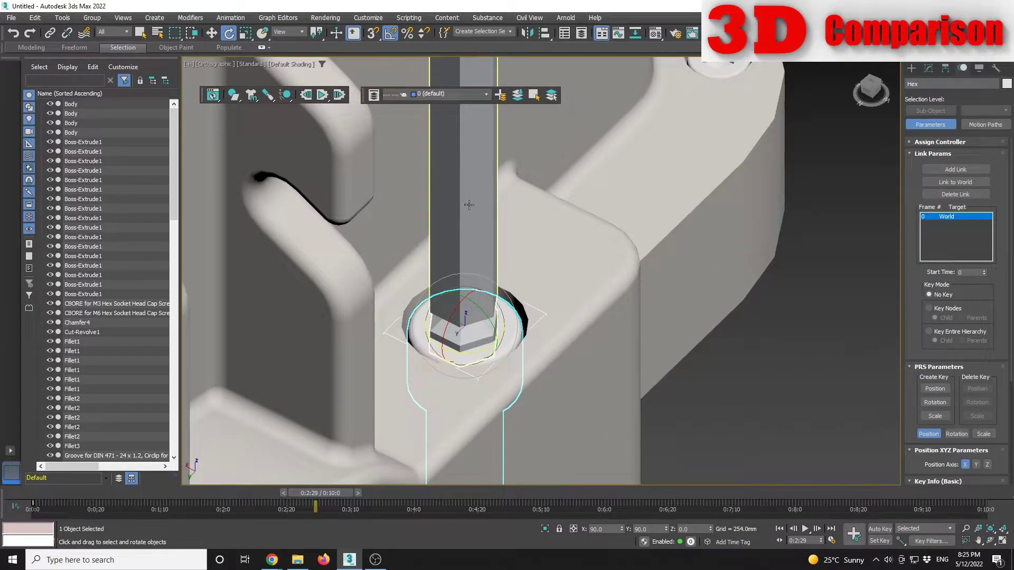
pyautogui.press(',')
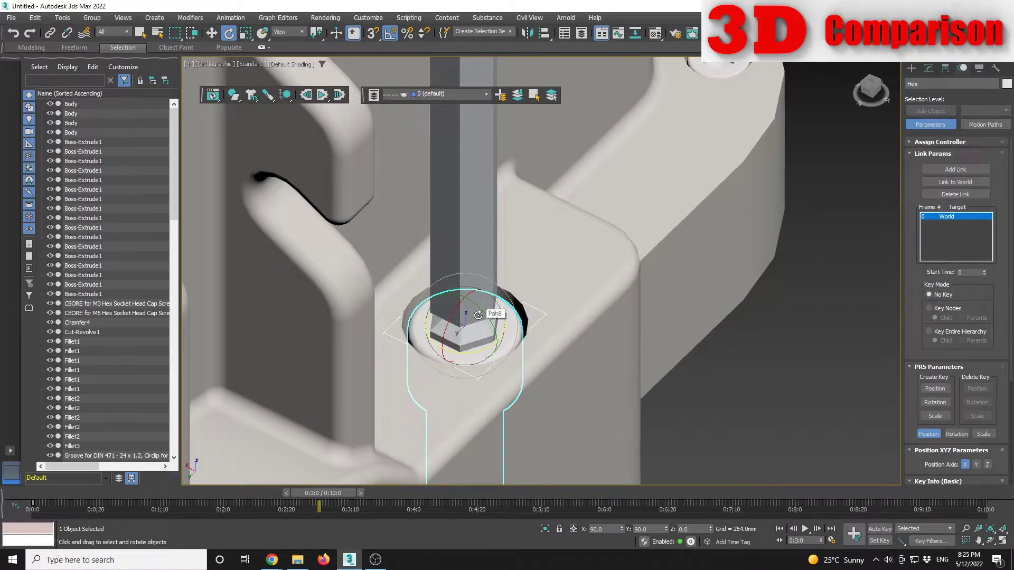
pyautogui.press('.')
pyautogui.press(',')
pyautogui.press('.')
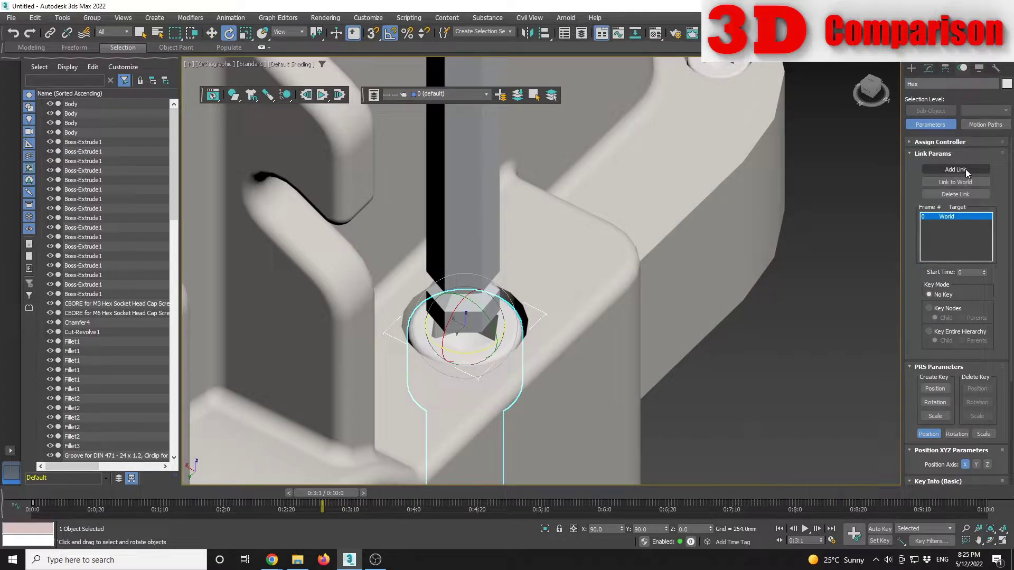
pyautogui.press(',')
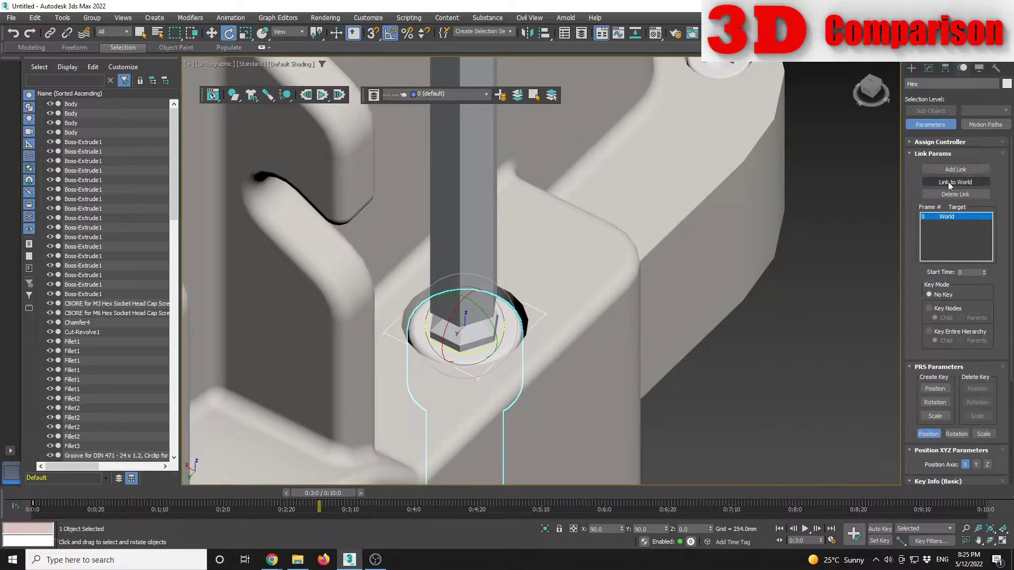
# Add the Allen key as the flange bolt's link target at frame 90 and stop picking link targets
pyautogui.click(960, 169)
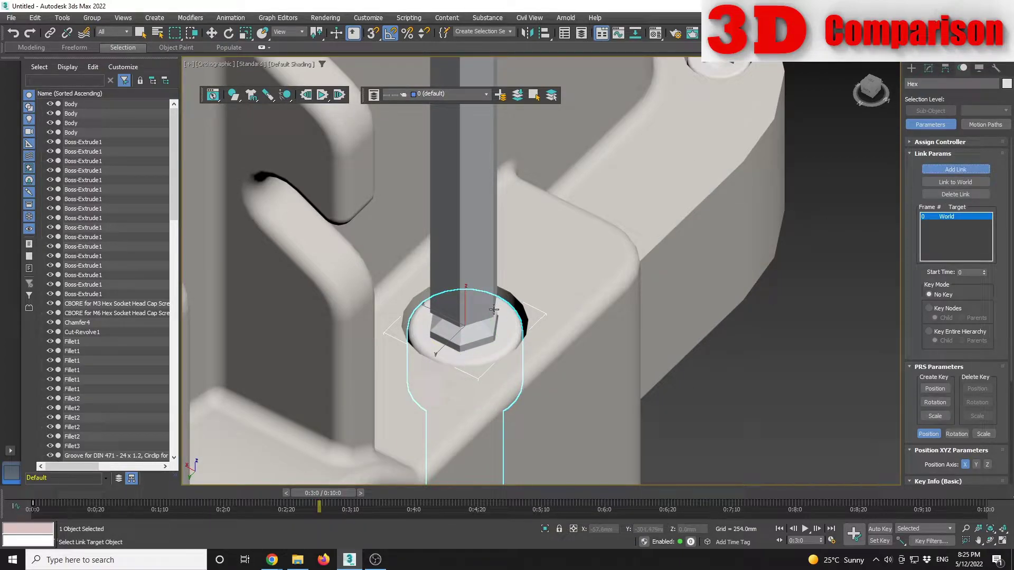
pyautogui.click(476, 231)
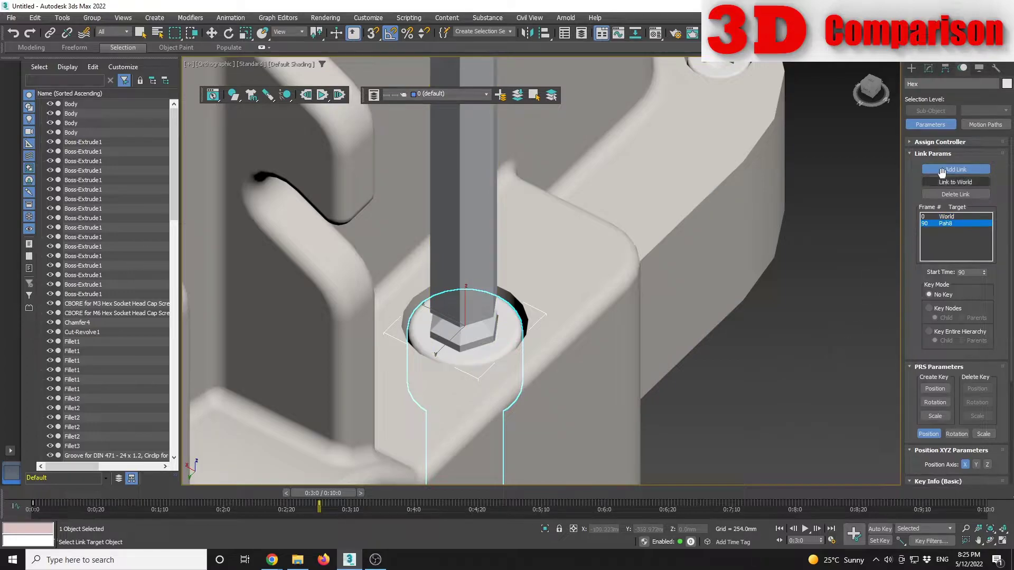
pyautogui.click(953, 171)
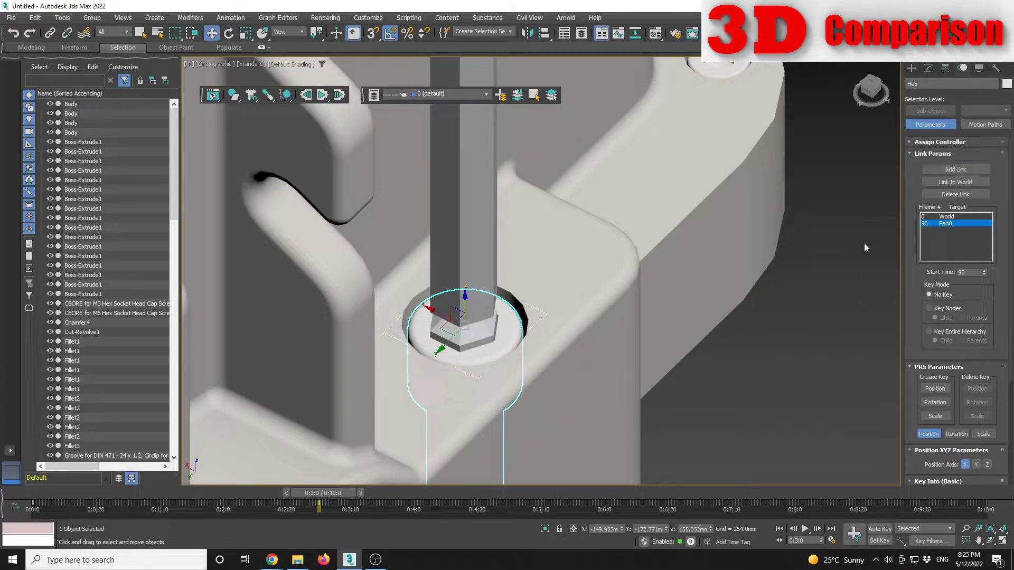
# Deselect the bolt and check frame by frame from 0:3:0 to 0:3:21 how it follows the Allen key out of its hole
pyautogui.click(790, 324)
pyautogui.press('.')
pyautogui.press('.')
pyautogui.press('.')
pyautogui.press('.')
pyautogui.press('.')
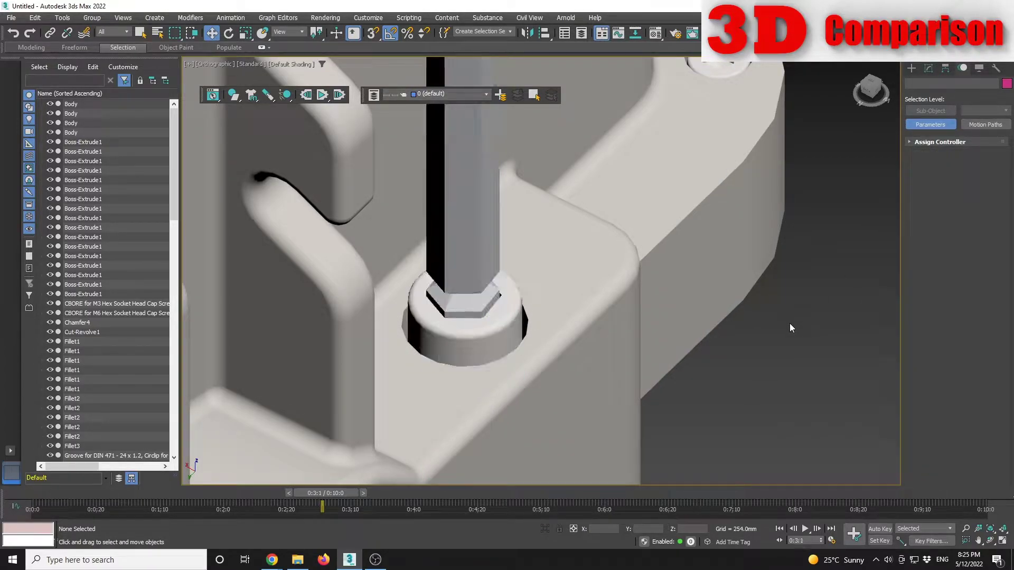
pyautogui.press('.')
pyautogui.press('.')
pyautogui.press('.')
pyautogui.press('.')
pyautogui.press('.')
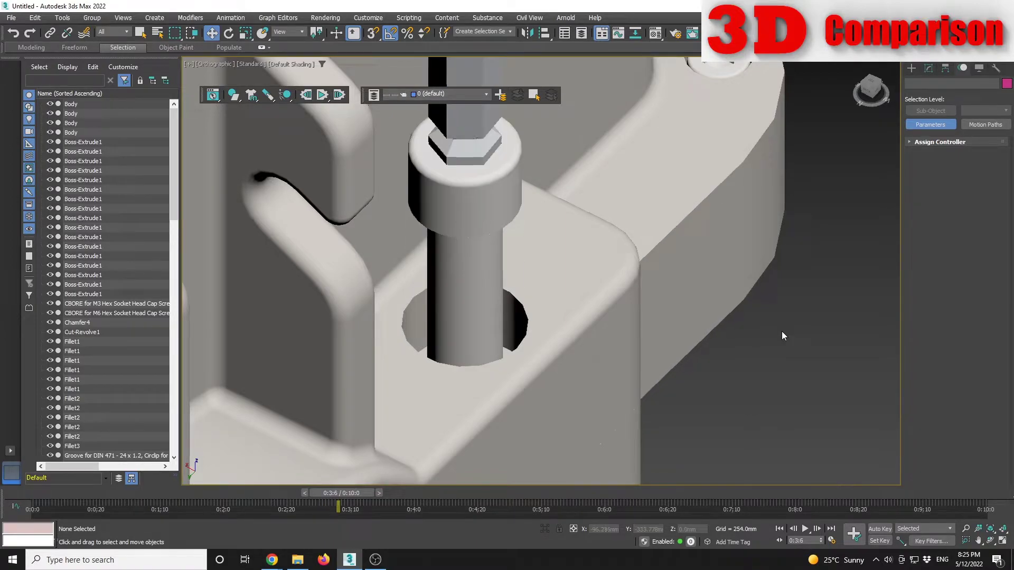
pyautogui.scroll(-3, 740, 356)
pyautogui.press('.')
pyautogui.press('.')
pyautogui.press('.')
pyautogui.press('.')
pyautogui.press('.')
pyautogui.press('.')
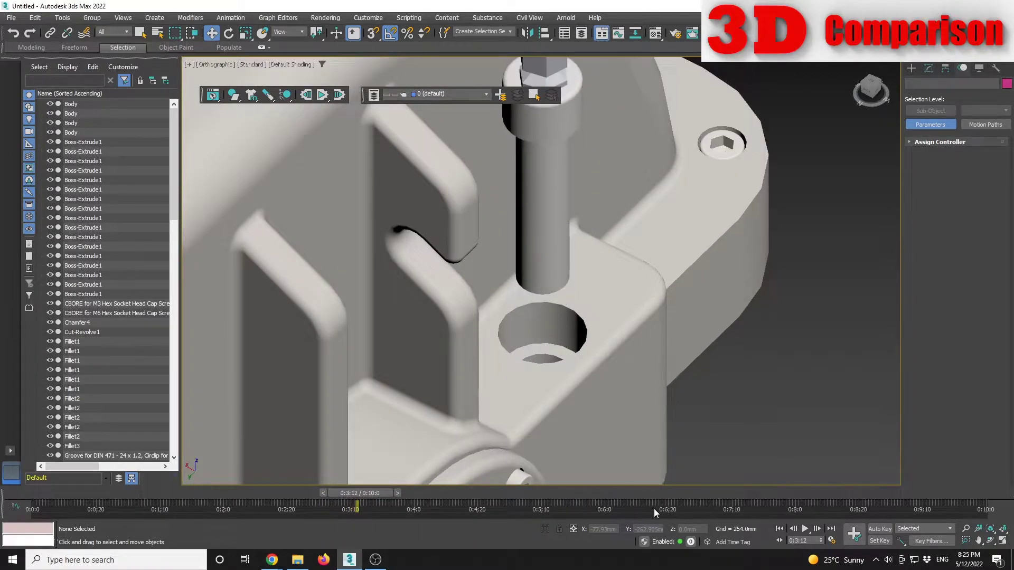
pyautogui.click(816, 529)
pyautogui.click(816, 529)
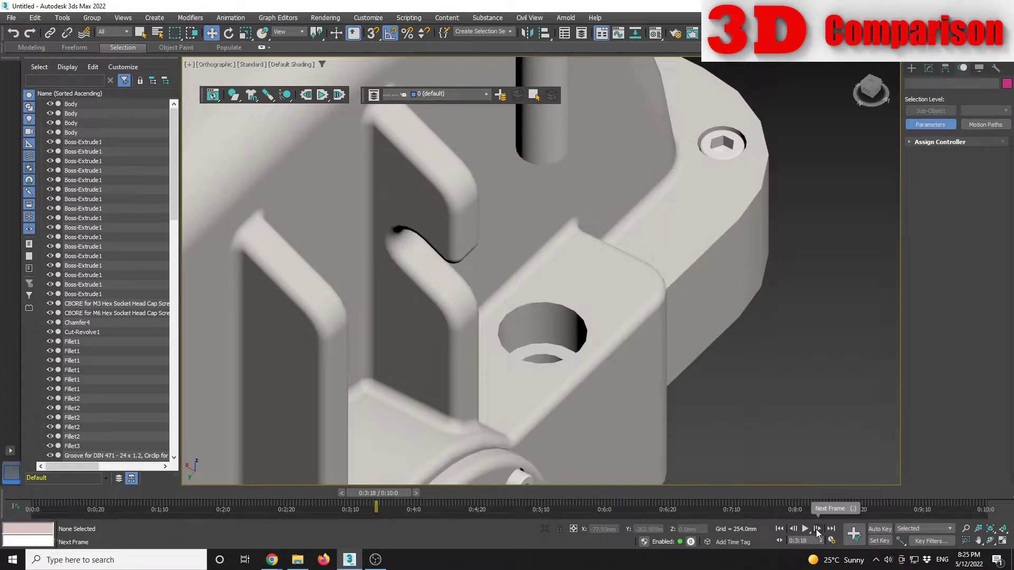
pyautogui.press('.')
pyautogui.press('.')
pyautogui.press('.')
pyautogui.press('.')
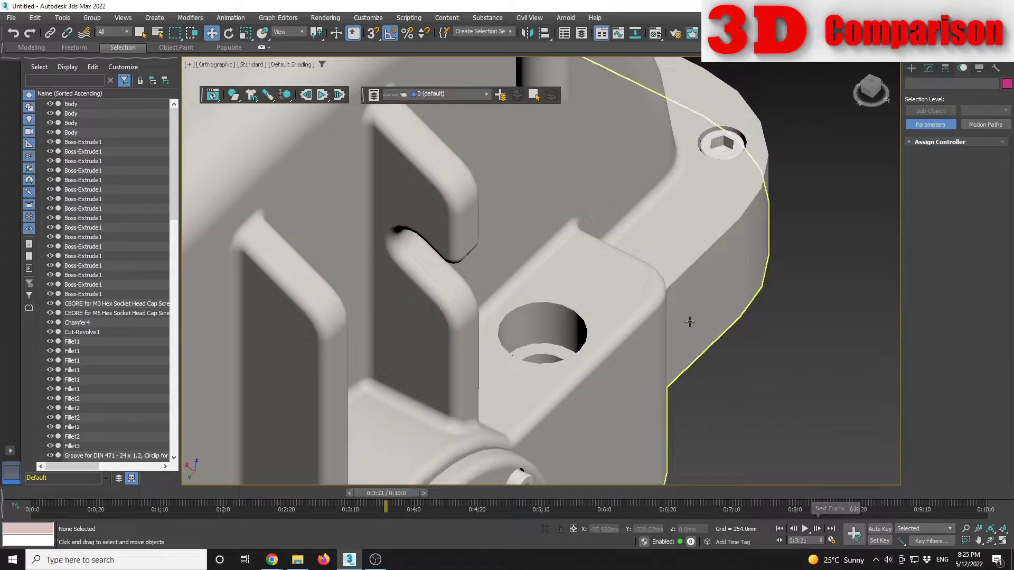
# Step the timeline to 0:4:0, the frame where the Allen key and flange bolt finish rising above the gearbox
pyautogui.scroll(-5, 647, 185)
pyautogui.moveTo(647, 186); pyautogui.dragTo(584, 390, button='middle')
pyautogui.press('.')
pyautogui.press('.')
pyautogui.press('.')
pyautogui.press('.')
pyautogui.press('.')
pyautogui.press('.')
pyautogui.press('.')
pyautogui.press('.')
pyautogui.press('.')
pyautogui.press('.')
pyautogui.press('.')
pyautogui.press('.')
pyautogui.click(544, 249)
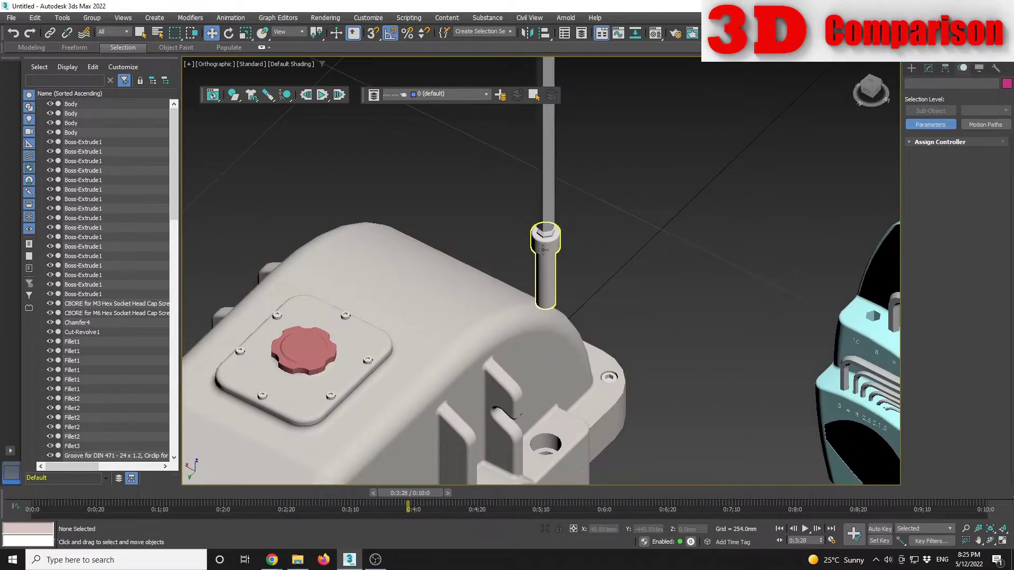
pyautogui.press(',')
pyautogui.press(',')
pyautogui.press(',')
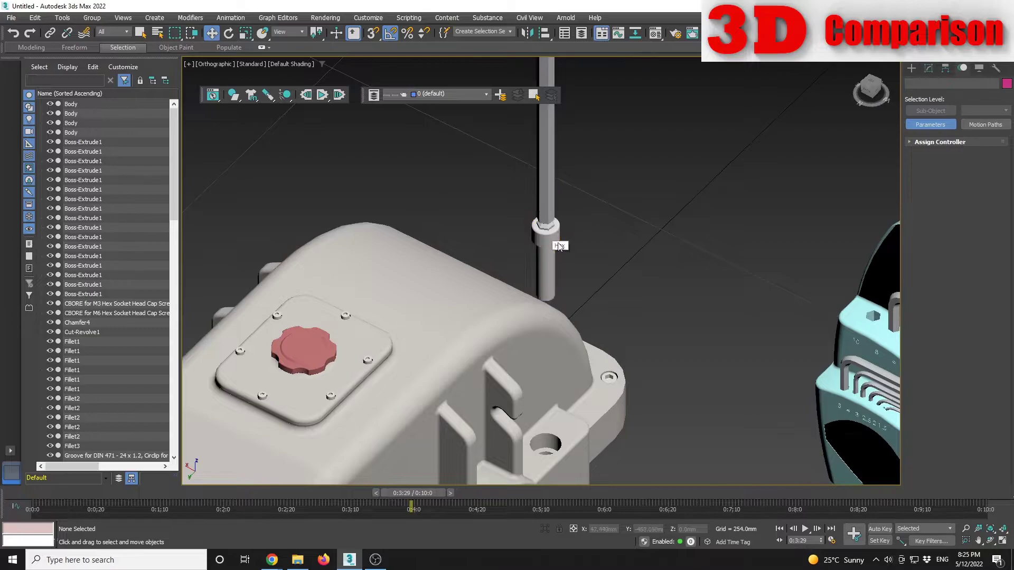
pyautogui.press(',')
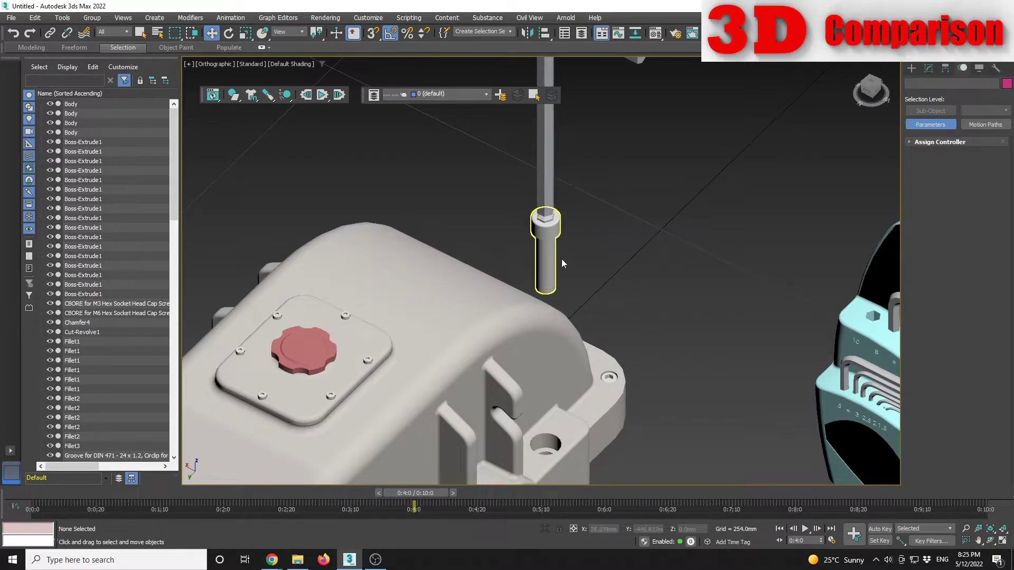
# Select the raised flange bolt and link it back to World at frame 120
pyautogui.click(543, 260)
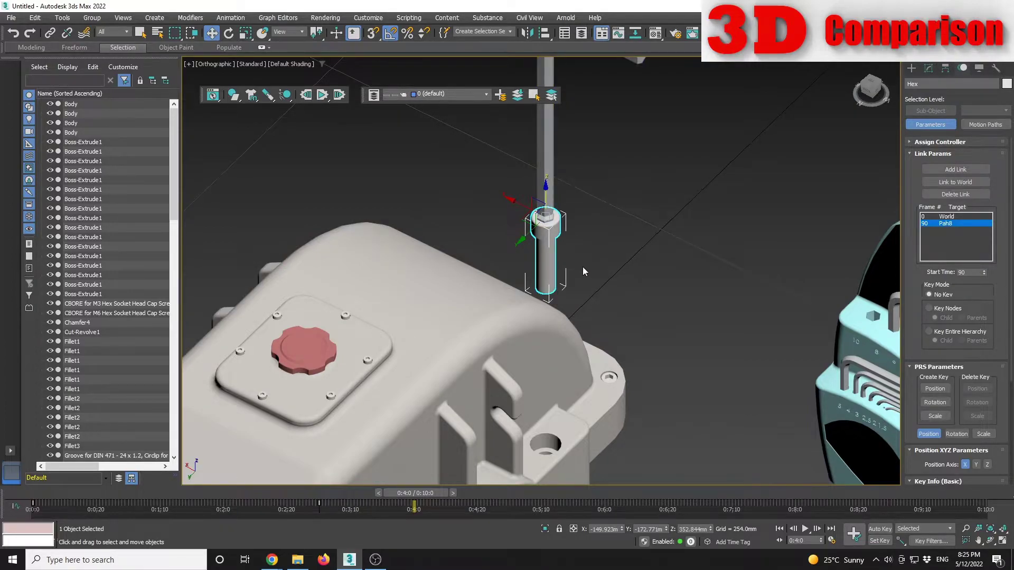
pyautogui.scroll(-6, 584, 267)
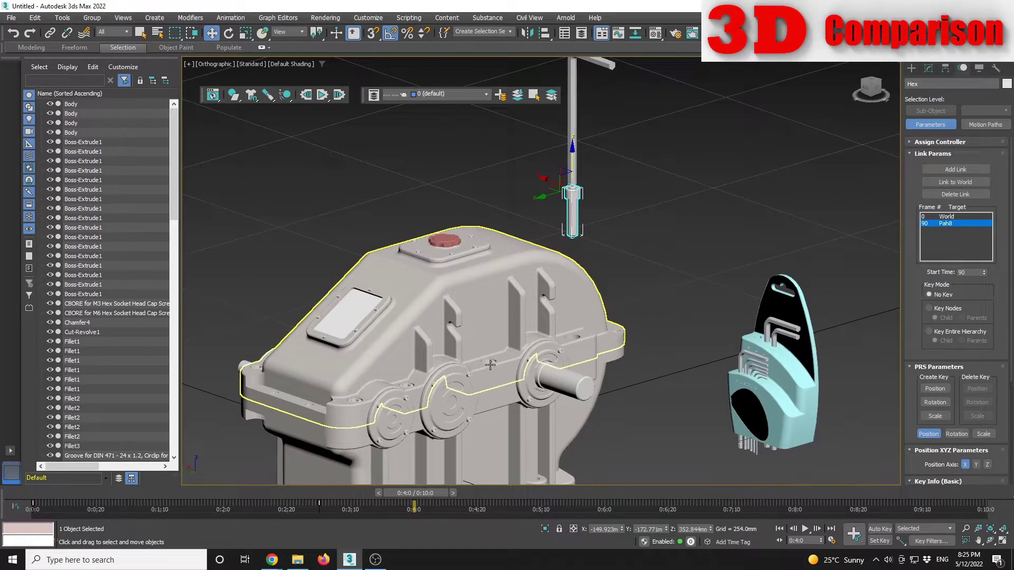
pyautogui.scroll(2, 596, 206)
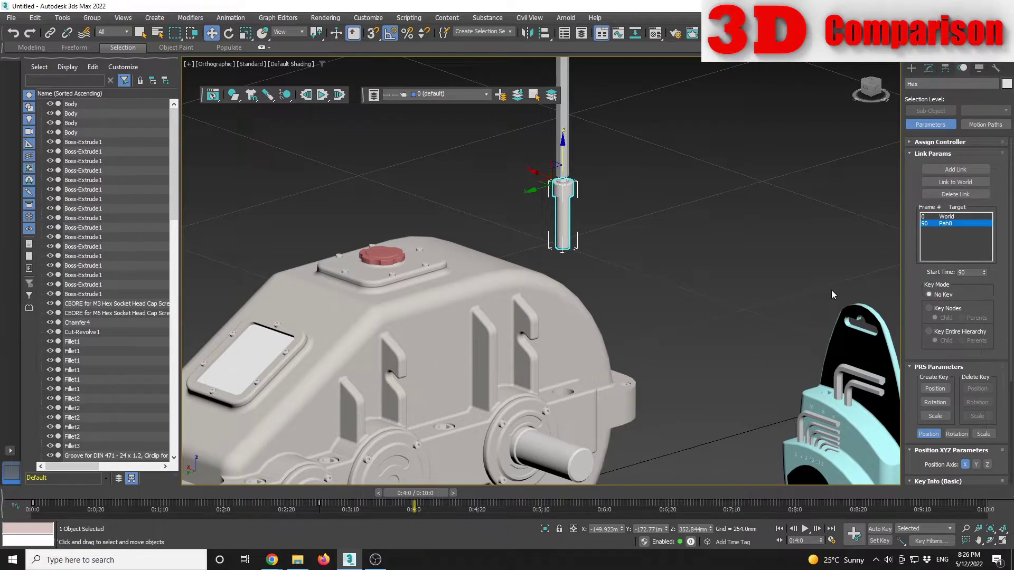
pyautogui.moveTo(421, 492)
pyautogui.mouseDown()
pyautogui.moveTo(309, 492)
pyautogui.moveTo(366, 486)
pyautogui.moveTo(421, 506)
pyautogui.mouseUp()
pyautogui.press('w')
pyautogui.click(955, 181)
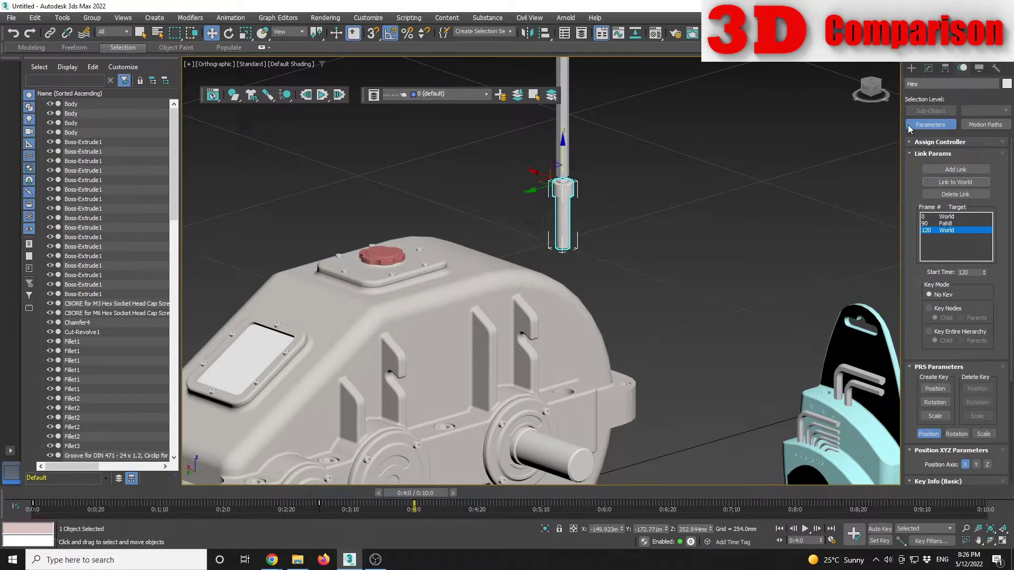
# With Auto Key on at 0:4:5, raise the Allen key clear of the flange bolt's socket, then turn Auto Key off and deselect
pyautogui.click(911, 68)
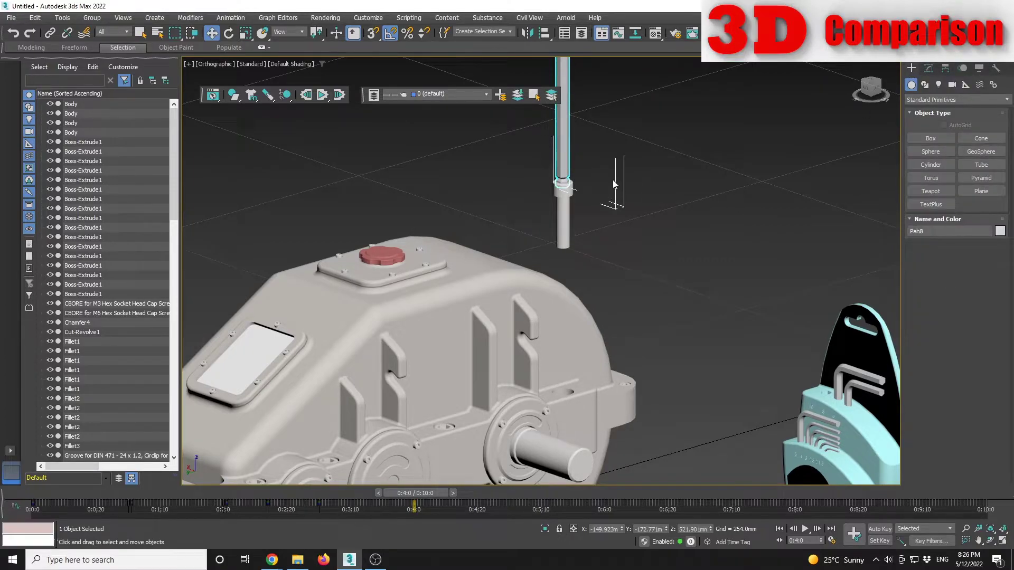
pyautogui.moveTo(615, 184); pyautogui.dragTo(580, 360, button='middle')
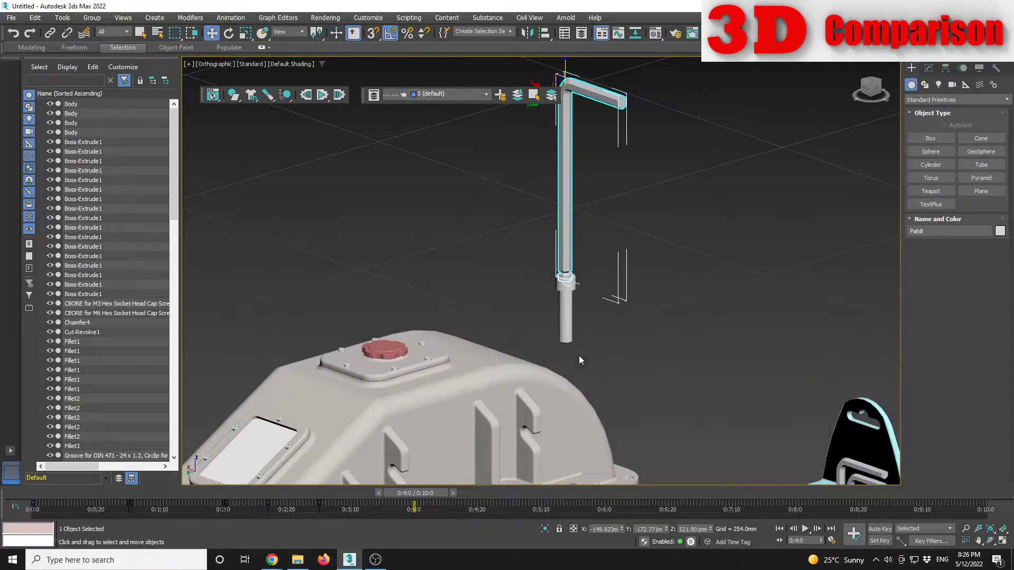
pyautogui.click(880, 530)
pyautogui.moveTo(423, 494); pyautogui.dragTo(440, 497)
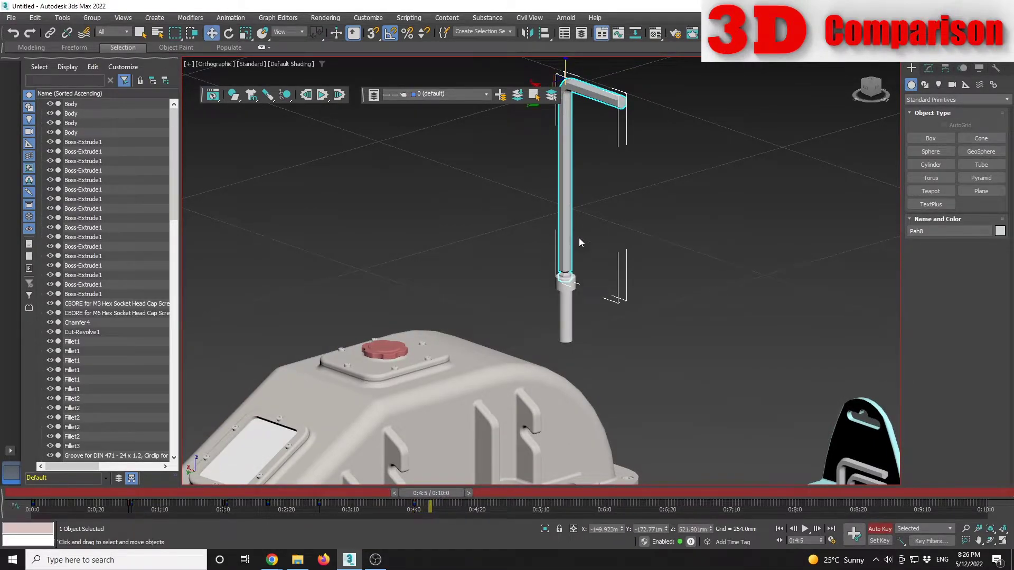
pyautogui.moveTo(573, 100); pyautogui.dragTo(581, 145, button='middle')
pyautogui.moveTo(575, 108); pyautogui.dragTo(574, 91)
pyautogui.click(878, 529)
pyautogui.click(639, 390)
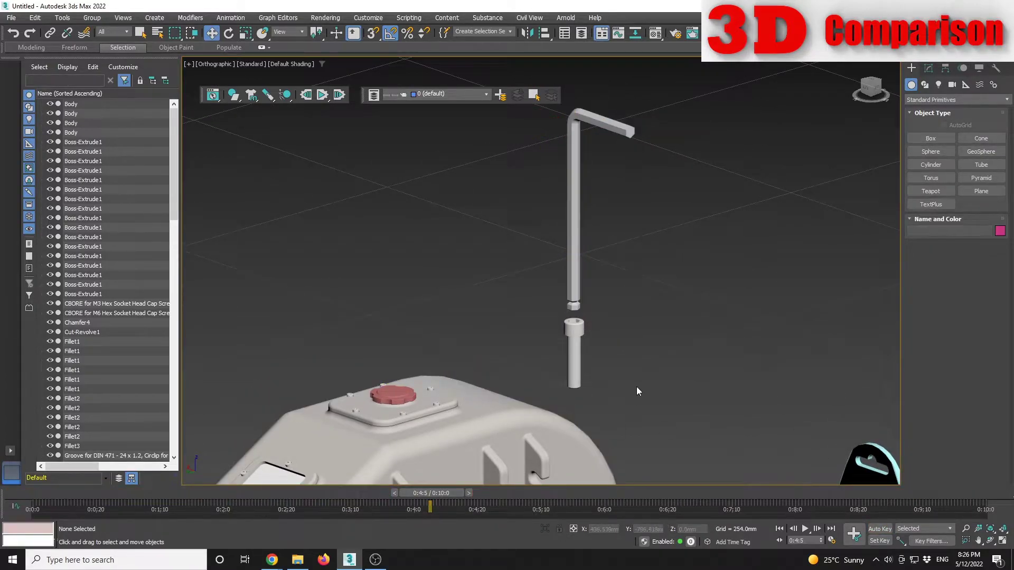
# Switch the orthographic viewport to Perspective and frame the whole gearbox with the Allen key set
pyautogui.keyDown('alt'); pyautogui.moveTo(594, 352); pyautogui.dragTo(636, 403, button='middle'); pyautogui.keyUp('alt')
pyautogui.press('z')
pyautogui.moveTo(551, 193); pyautogui.dragTo(524, 300, button='middle')
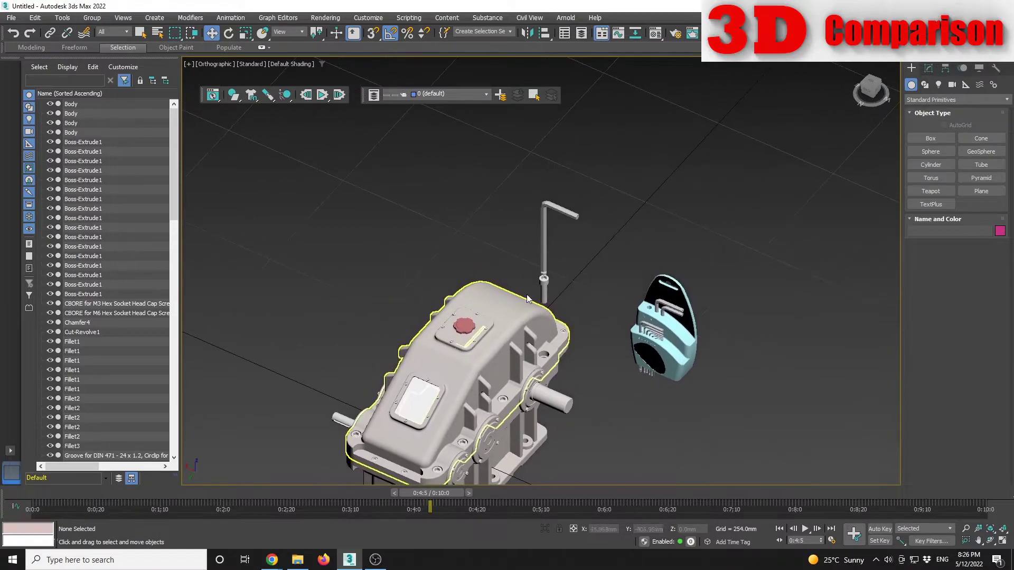
pyautogui.click(222, 66)
pyautogui.click(227, 117)
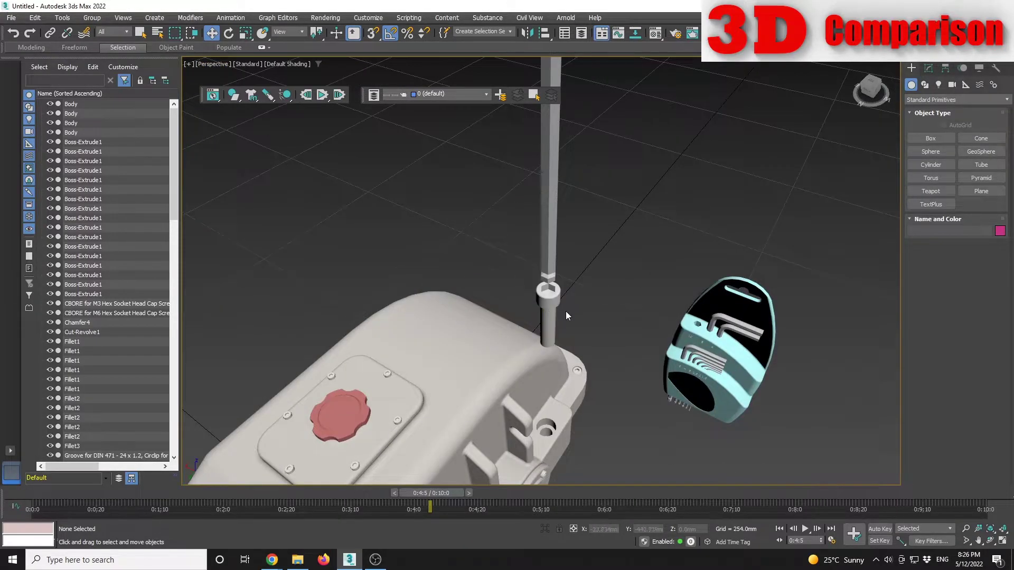
pyautogui.scroll(-4, 566, 312)
pyautogui.keyDown('alt'); pyautogui.moveTo(588, 347); pyautogui.dragTo(606, 283, button='middle'); pyautogui.keyUp('alt')
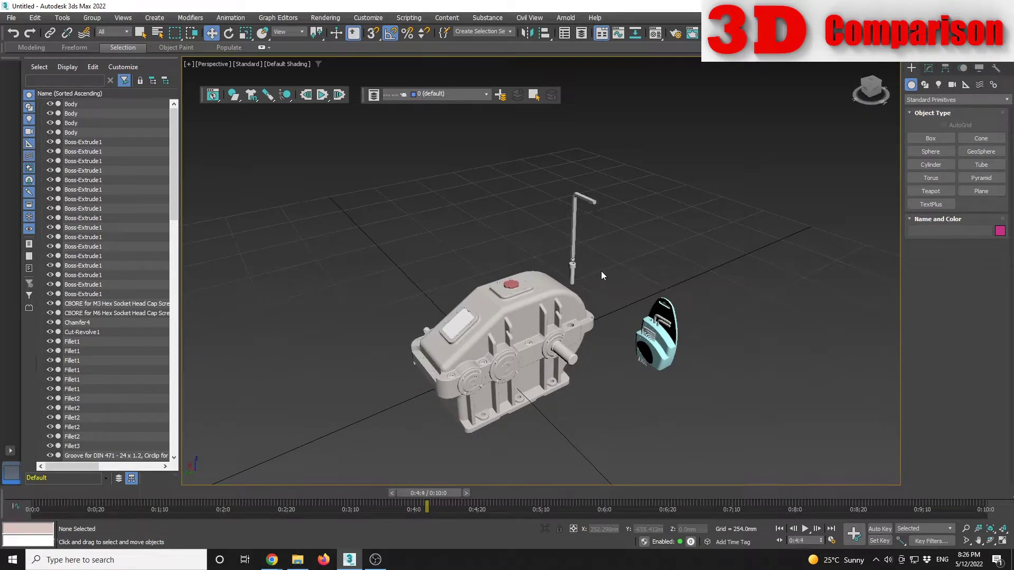
# Step the timeline backward from 0:4:5 toward the start to review the Allen key and flange bolt motion
pyautogui.press(',')
pyautogui.press(',')
pyautogui.press(',')
pyautogui.press(',')
pyautogui.press(',')
pyautogui.press(',')
pyautogui.press(',')
pyautogui.press(',')
pyautogui.scroll(8, 586, 263)
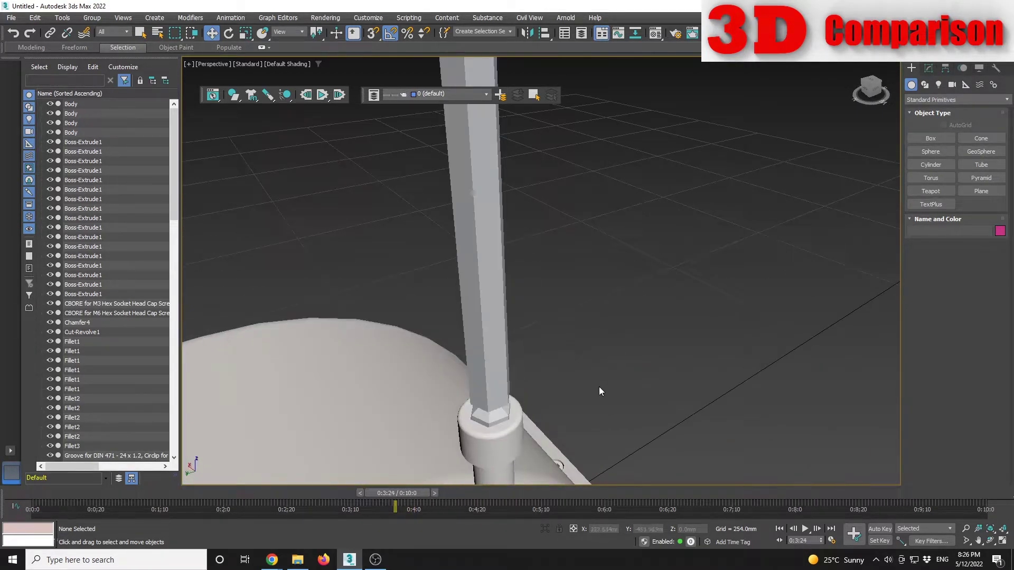
pyautogui.scroll(-5, 605, 417)
pyautogui.press(',')
pyautogui.press(',')
pyautogui.press(',')
pyautogui.press(',')
pyautogui.moveTo(625, 452); pyautogui.dragTo(618, 368, button='middle')
pyautogui.press(',')
pyautogui.press(',')
pyautogui.press(',')
pyautogui.press(',')
pyautogui.press(',')
pyautogui.press(',')
pyautogui.press(',')
pyautogui.press(',')
pyautogui.press(',')
pyautogui.press(',')
pyautogui.press(',')
pyautogui.press(',')
pyautogui.press(',')
pyautogui.press(',')
pyautogui.press(',')
pyautogui.press(',')
pyautogui.press(',')
pyautogui.press(',')
pyautogui.press(',')
pyautogui.press(',')
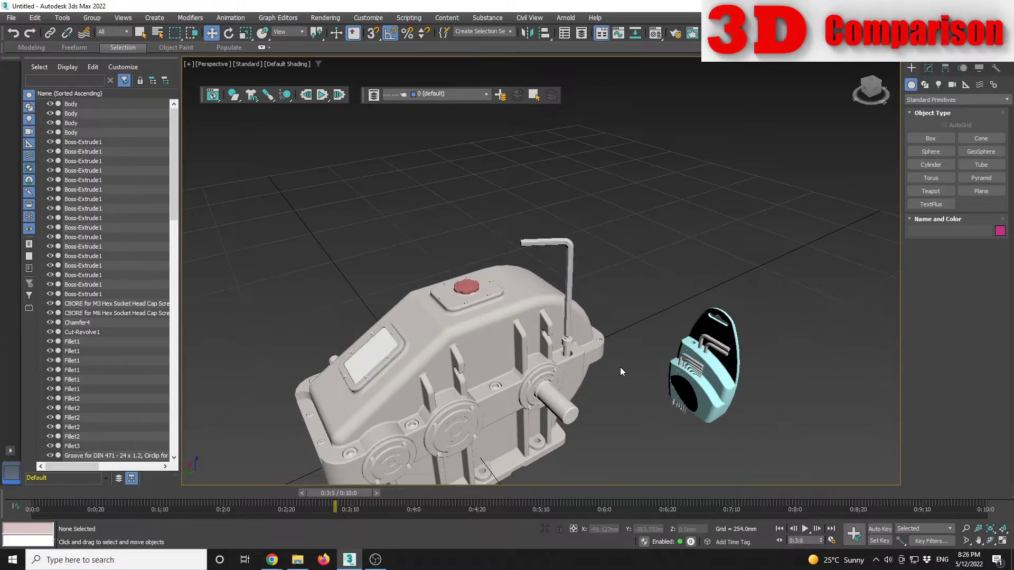
pyautogui.press(',')
pyautogui.press(',')
pyautogui.press(',')
pyautogui.press(',')
pyautogui.press(',')
pyautogui.press(',')
pyautogui.press(',')
pyautogui.press(',')
pyautogui.press(',')
pyautogui.press(',')
pyautogui.press(',')
pyautogui.press(',')
pyautogui.press(',')
pyautogui.press(',')
pyautogui.press(',')
pyautogui.press(',')
pyautogui.press(',')
pyautogui.press(',')
pyautogui.press(',')
pyautogui.press(',')
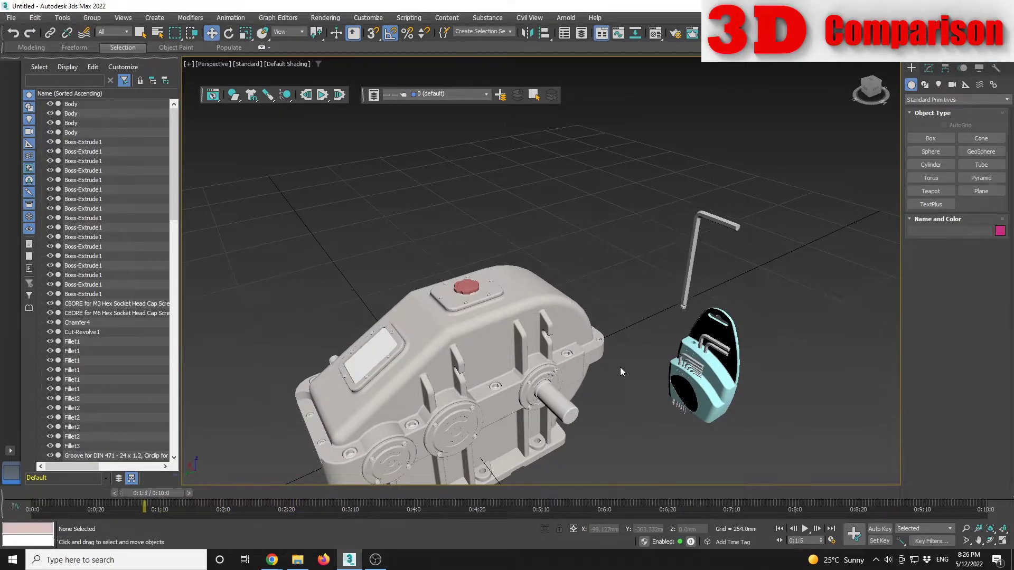
pyautogui.press(',')
pyautogui.press(',')
pyautogui.press(',')
pyautogui.press(',')
pyautogui.press(',')
pyautogui.press(',')
pyautogui.press(',')
pyautogui.press(',')
pyautogui.press(',')
pyautogui.press(',')
pyautogui.press(',')
pyautogui.press(',')
pyautogui.press(',')
pyautogui.press(',')
pyautogui.press(',')
pyautogui.press(',')
pyautogui.press(',')
pyautogui.press(',')
pyautogui.press(',')
pyautogui.press(',')
# Step forward through the frames, play the animation from 0:1:19 and stop it once the bolt removal has been reviewed
pyautogui.press('.')
pyautogui.press('.')
pyautogui.press('.')
pyautogui.press('.')
pyautogui.press('.')
pyautogui.press('.')
pyautogui.press('.')
pyautogui.press('.')
pyautogui.press('.')
pyautogui.press('.')
pyautogui.press('.')
pyautogui.press('.')
pyautogui.press('.')
pyautogui.press('.')
pyautogui.press('.')
pyautogui.press('.')
pyautogui.press('.')
pyautogui.press('.')
pyautogui.press('.')
pyautogui.press('.')
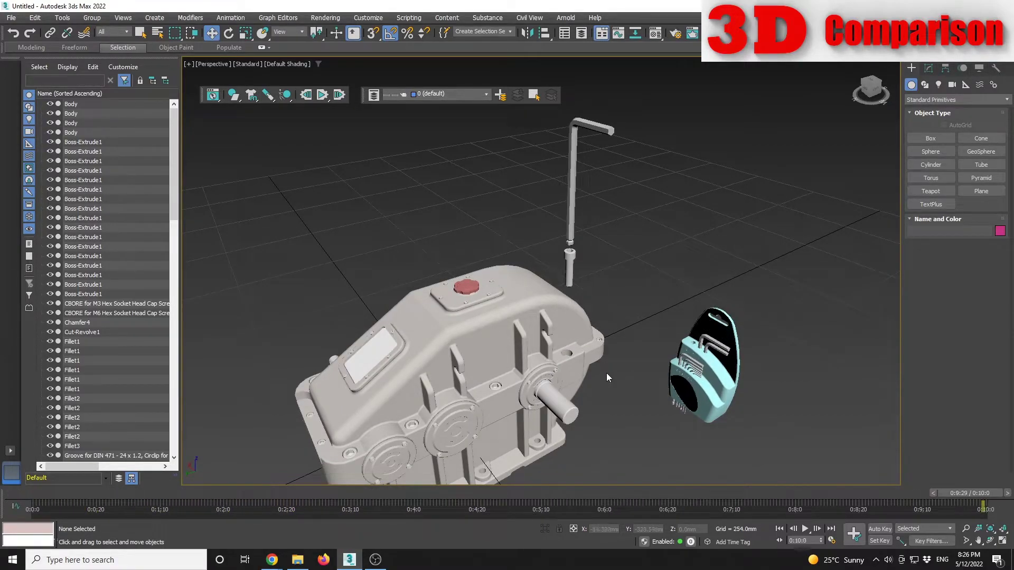
pyautogui.press('.')
pyautogui.press('.')
pyautogui.press('.')
pyautogui.press('.')
pyautogui.press('.')
pyautogui.press('.')
pyautogui.press('.')
pyautogui.press('.')
pyautogui.press('.')
pyautogui.press('.')
pyautogui.press('.')
pyautogui.press('.')
pyautogui.press('.')
pyautogui.press('.')
pyautogui.press('.')
pyautogui.press('.')
pyautogui.press('.')
pyautogui.press('.')
pyautogui.press('.')
pyautogui.press('.')
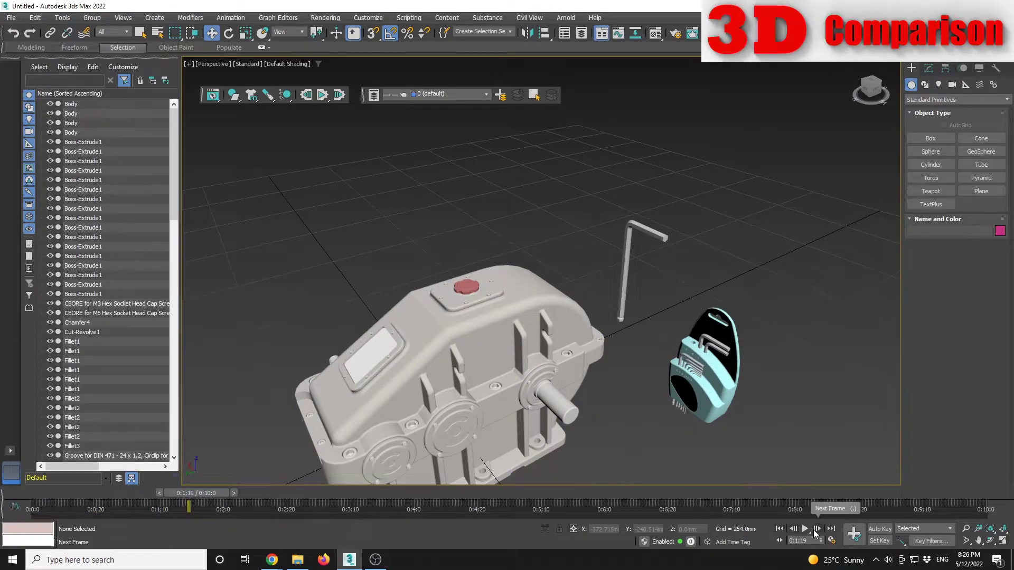
pyautogui.click(804, 530)
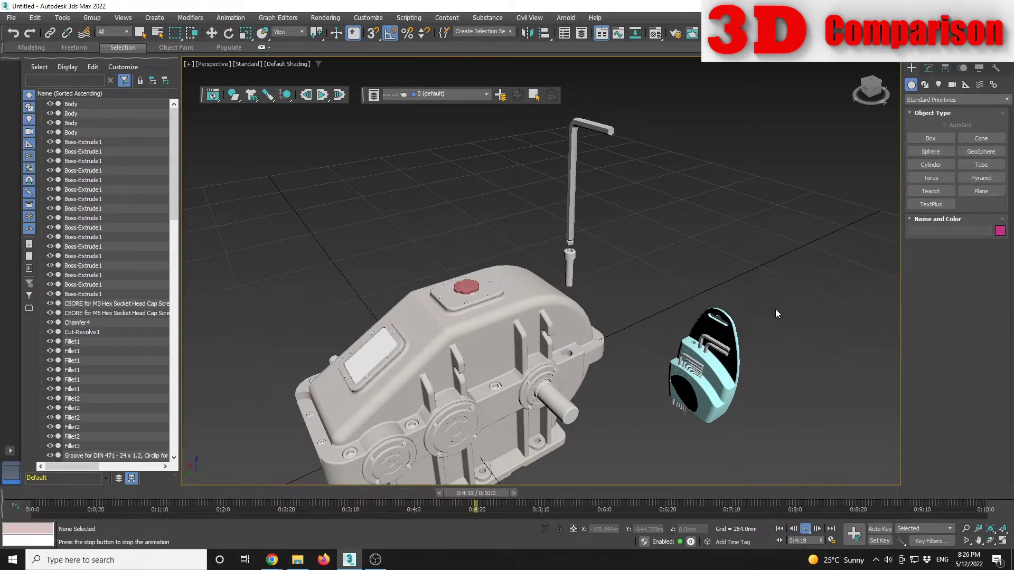
pyautogui.click(212, 33)
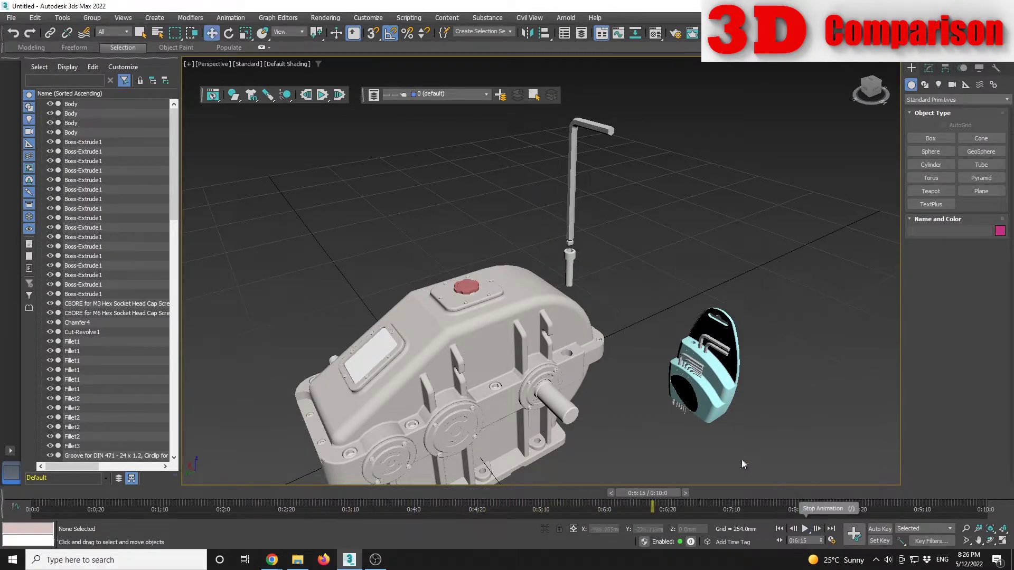
# Select the Allen key above the removed bolt, turn Auto Key on and set a holding key at 0:4:6
pyautogui.moveTo(638, 497); pyautogui.dragTo(435, 498)
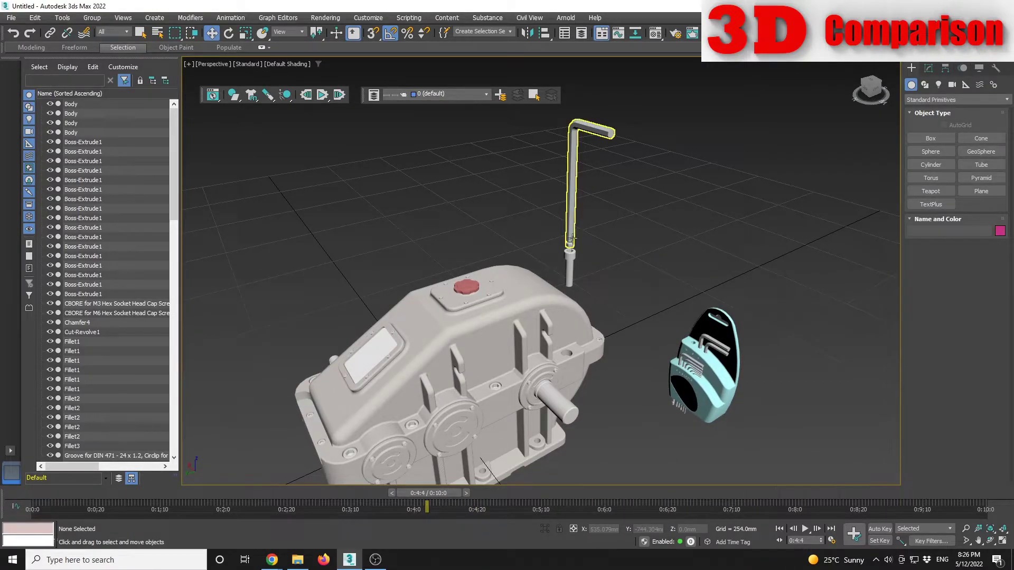
pyautogui.click(571, 217)
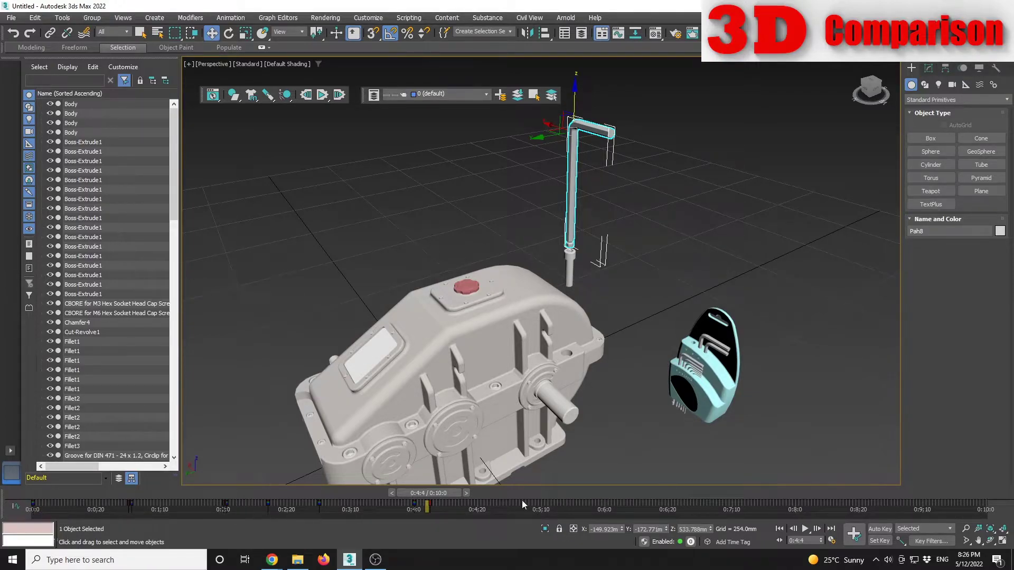
pyautogui.moveTo(435, 496); pyautogui.dragTo(446, 497)
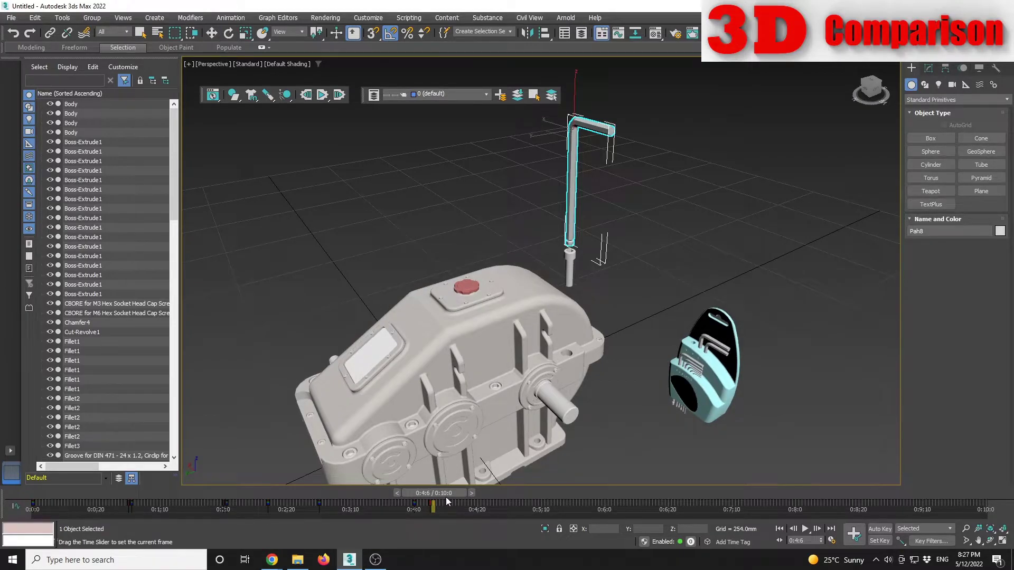
pyautogui.scroll(3, 572, 248)
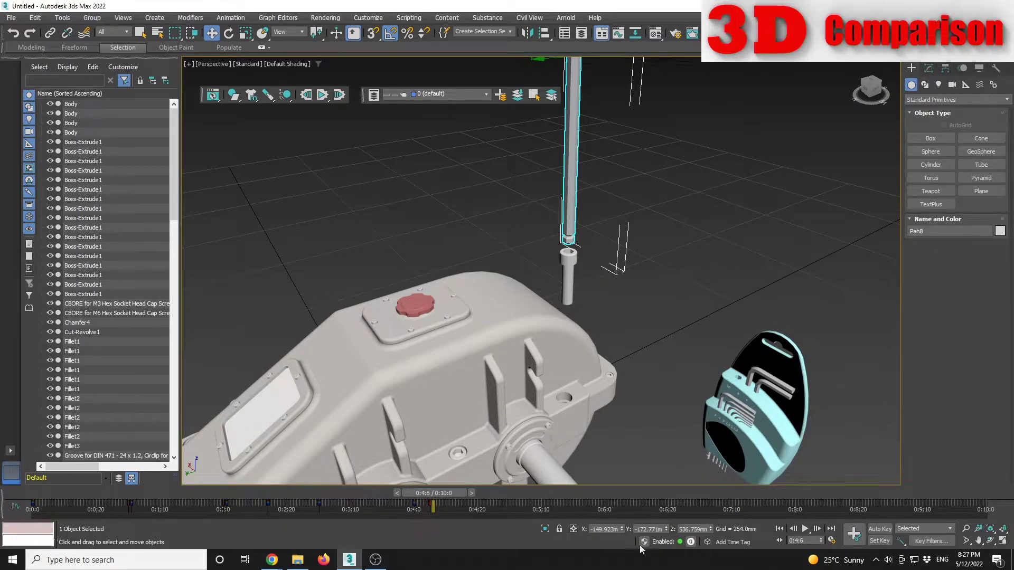
pyautogui.click(880, 528)
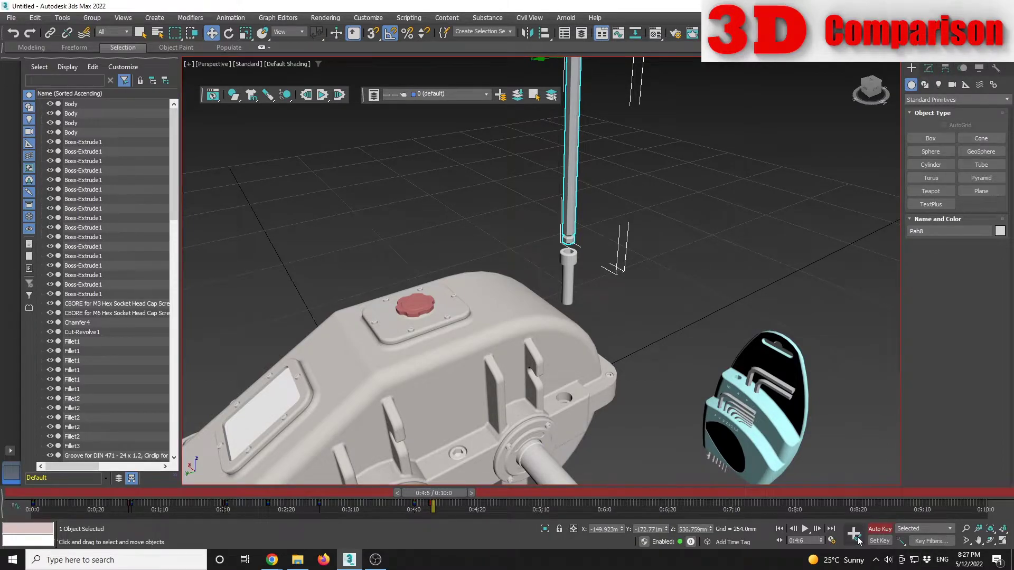
pyautogui.click(854, 534)
# At 0:5:6, align the Allen key with the neighbouring flange bolt in X and Y only, pivot point to pivot point
pyautogui.moveTo(443, 493); pyautogui.dragTo(537, 508)
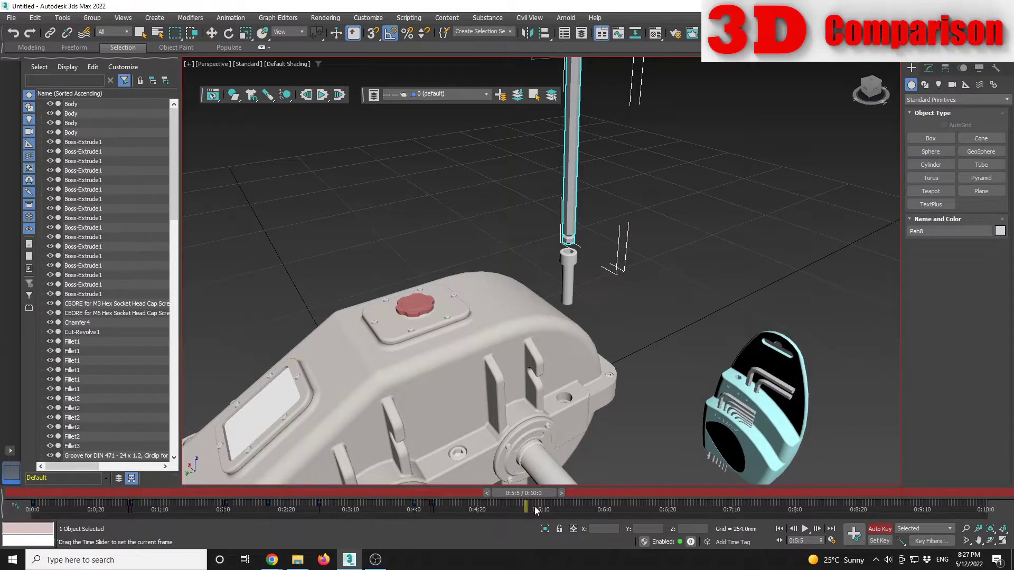
pyautogui.press('w')
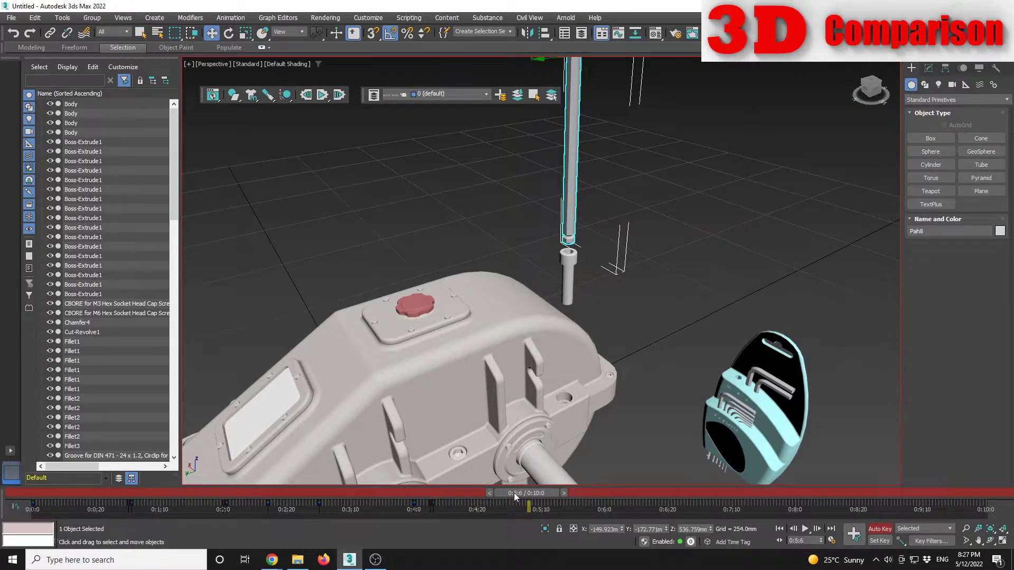
pyautogui.scroll(-3, 563, 343)
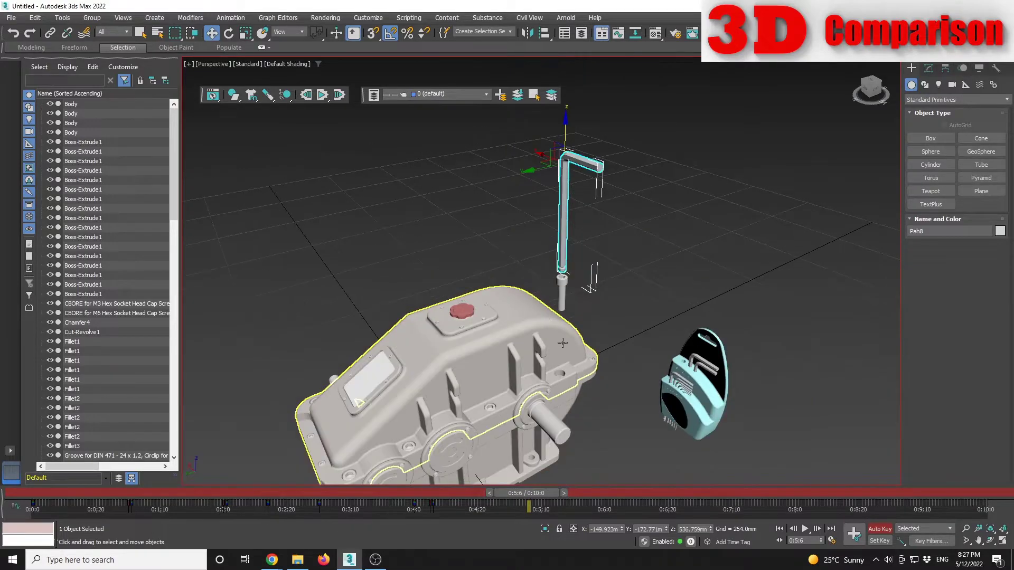
pyautogui.moveTo(581, 353); pyautogui.dragTo(601, 312, button='middle')
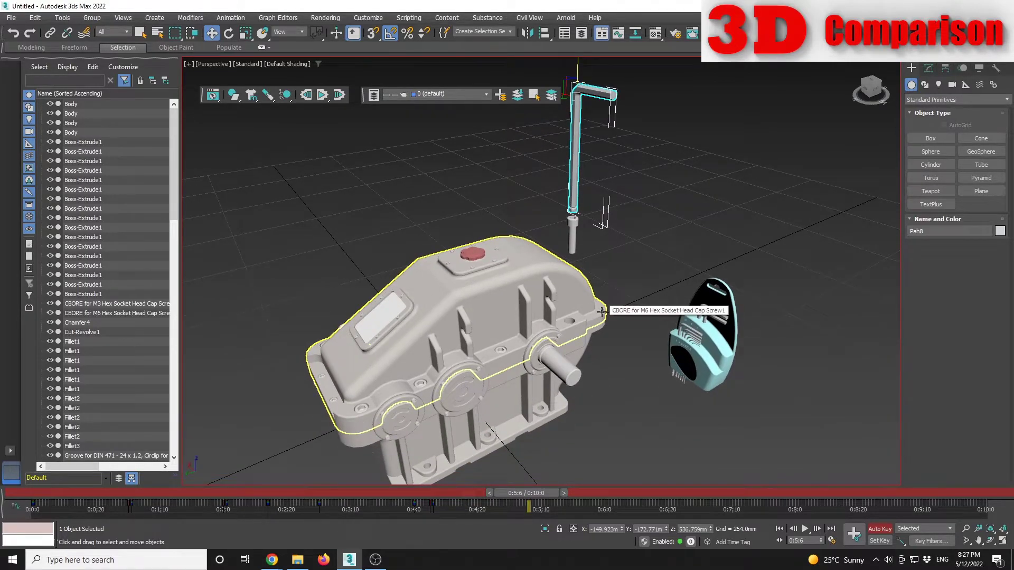
pyautogui.hotkey('alt', 'a')
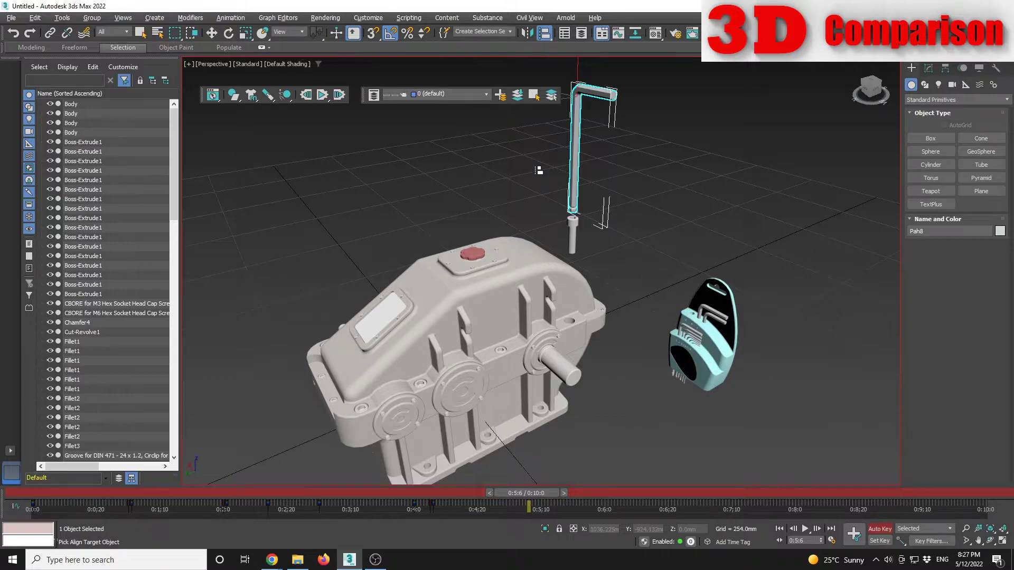
pyautogui.click(499, 349)
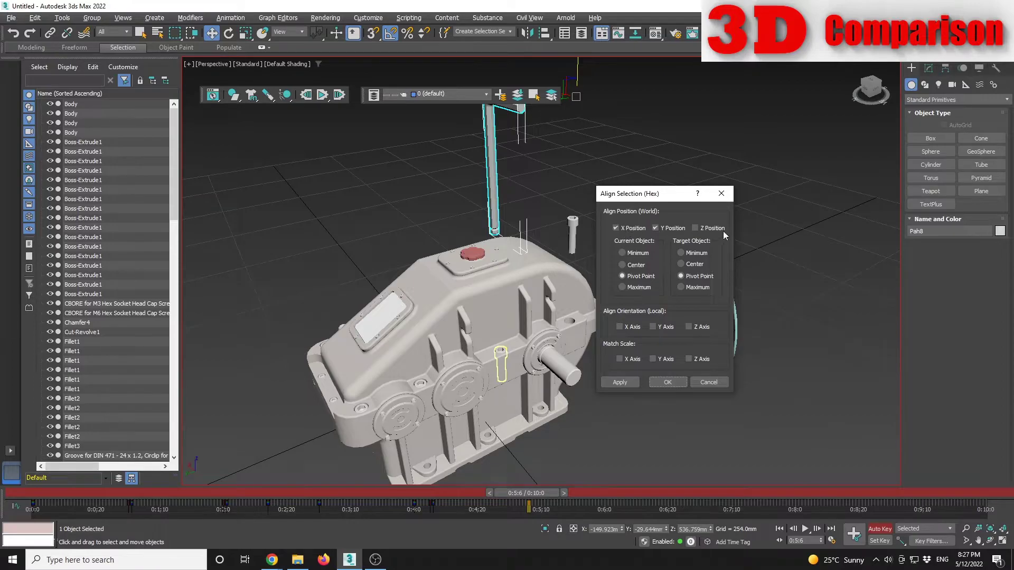
pyautogui.click(668, 382)
pyautogui.moveTo(525, 499)
pyautogui.mouseDown()
pyautogui.moveTo(408, 493)
pyautogui.moveTo(549, 483)
pyautogui.moveTo(528, 493)
pyautogui.mouseUp()
pyautogui.press('w')
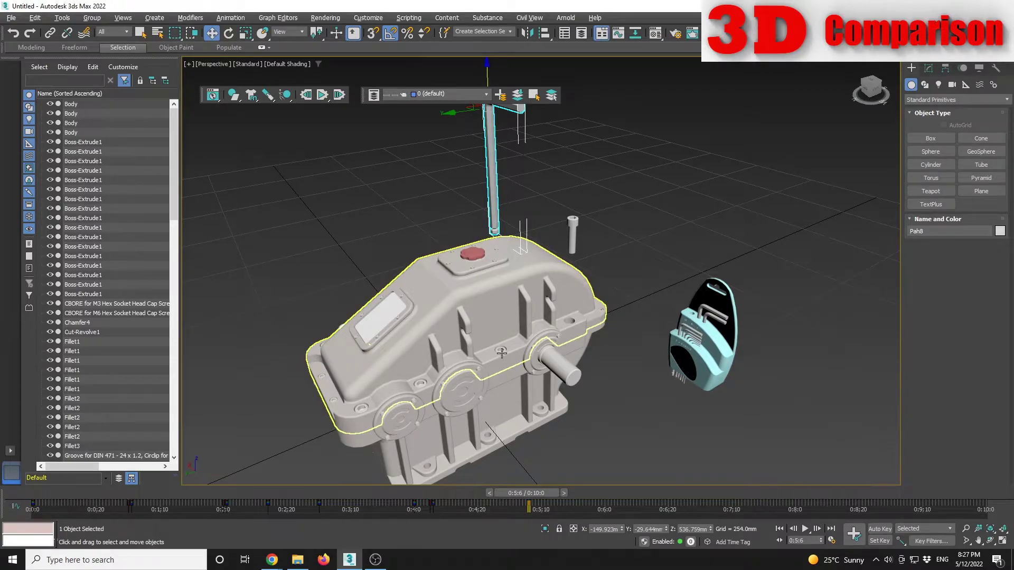
pyautogui.scroll(2, 502, 352)
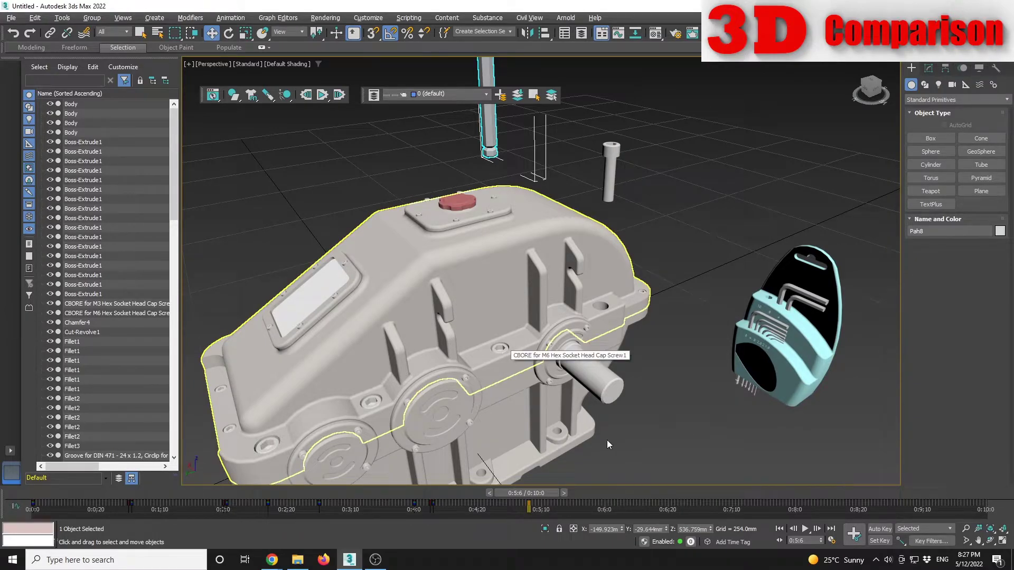
# With Auto Key on at 0:6:4, lower the Allen key into the second bolt's socket to Z 323.982 mm, then turn Auto Key off
pyautogui.click(879, 529)
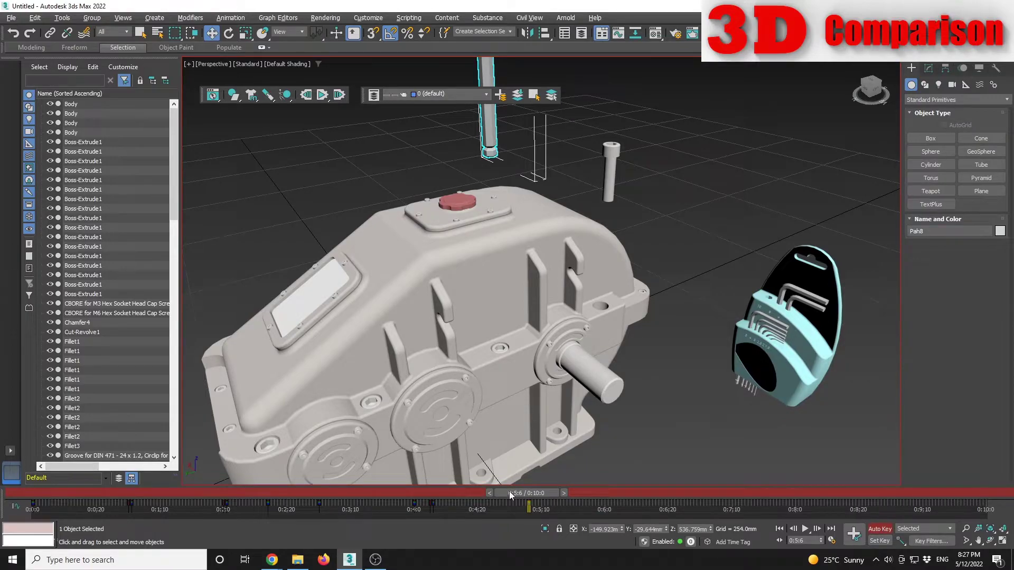
pyautogui.moveTo(521, 494); pyautogui.dragTo(604, 508)
pyautogui.press('w')
pyautogui.click(650, 494)
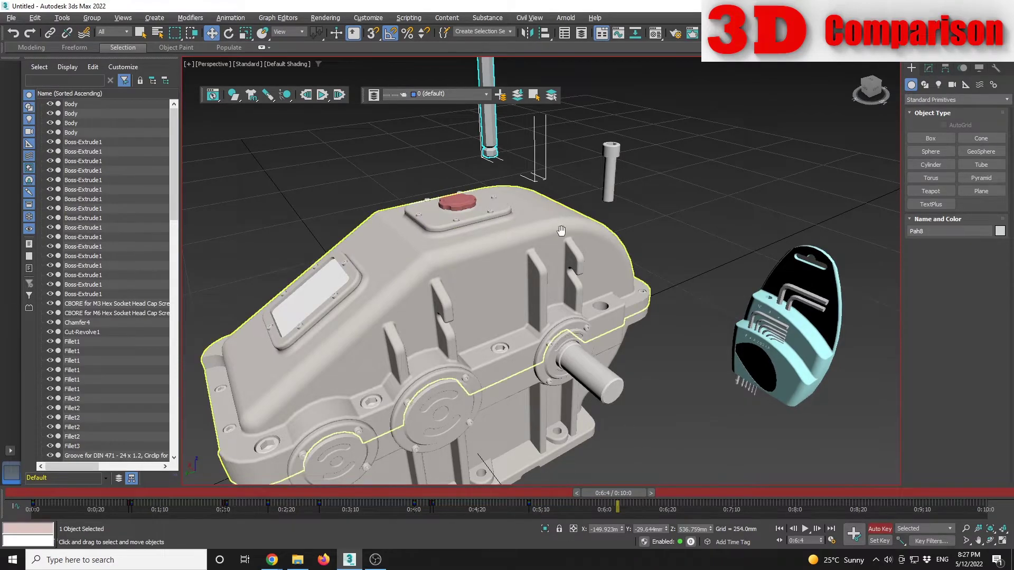
pyautogui.moveTo(542, 184); pyautogui.dragTo(572, 251, button='middle')
pyautogui.scroll(-3, 572, 252)
pyautogui.moveTo(579, 179); pyautogui.dragTo(591, 216, button='middle')
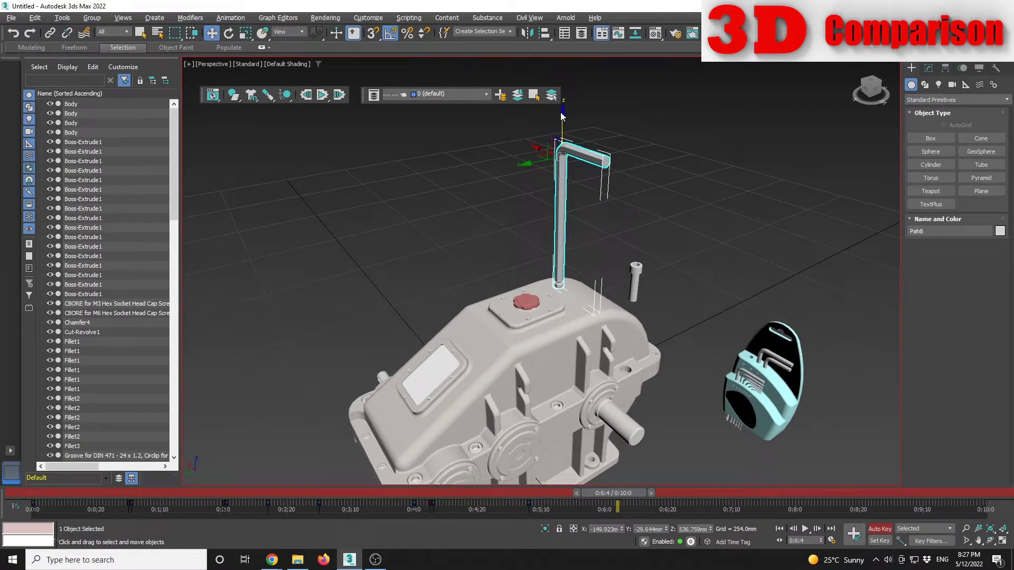
pyautogui.moveTo(561, 117); pyautogui.dragTo(582, 269)
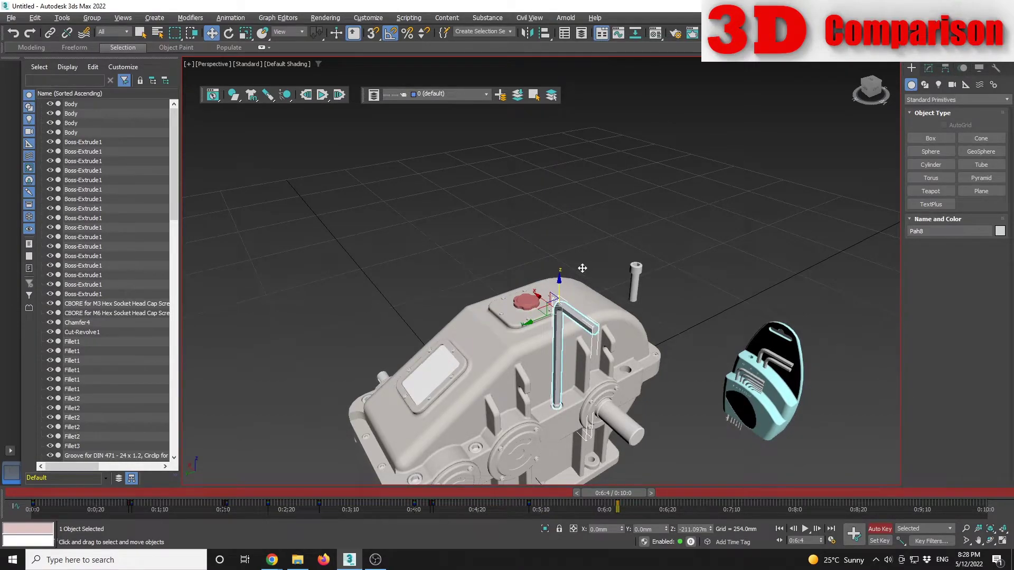
pyautogui.scroll(5, 586, 222)
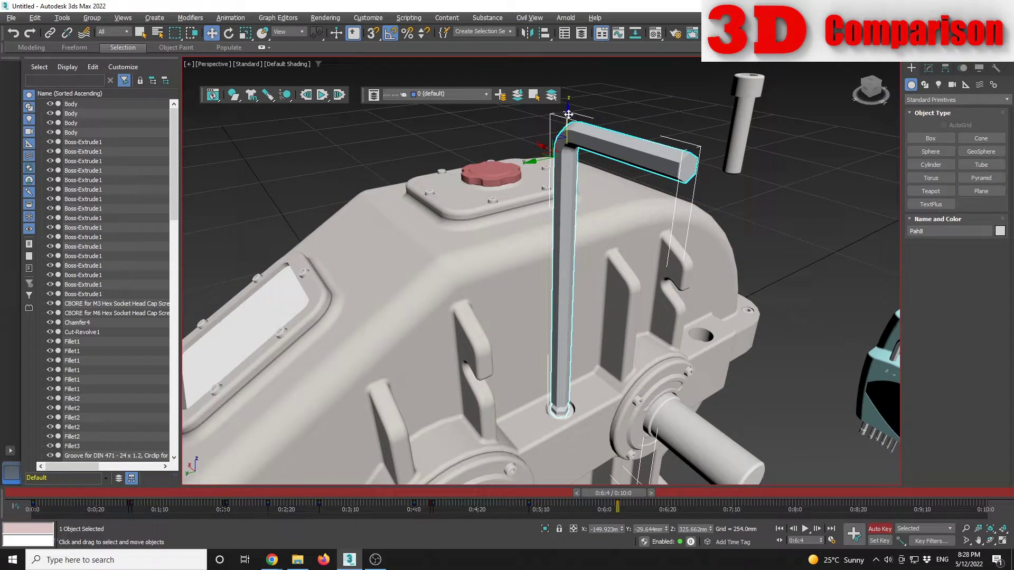
pyautogui.moveTo(568, 115); pyautogui.dragTo(569, 120)
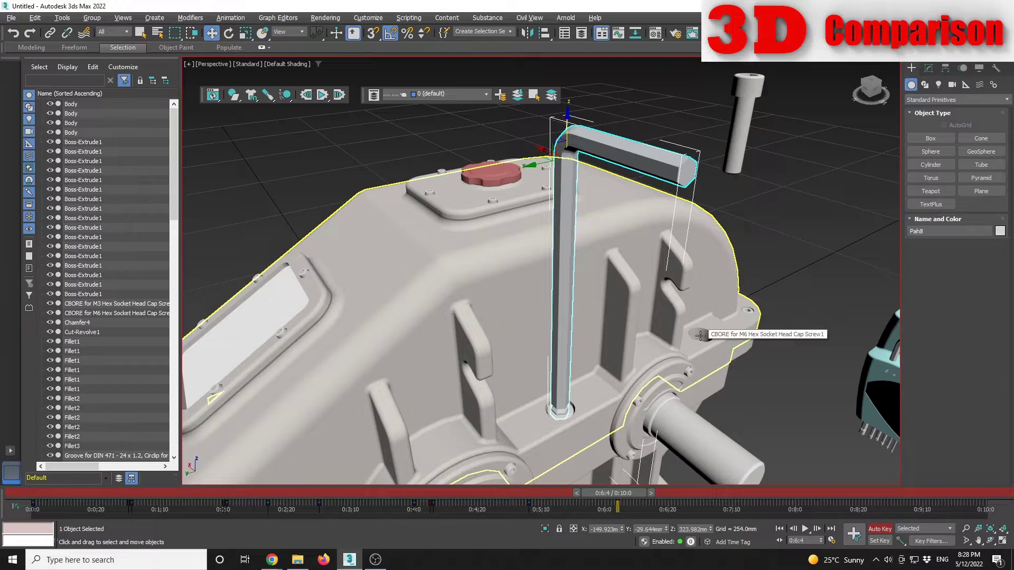
pyautogui.click(687, 529)
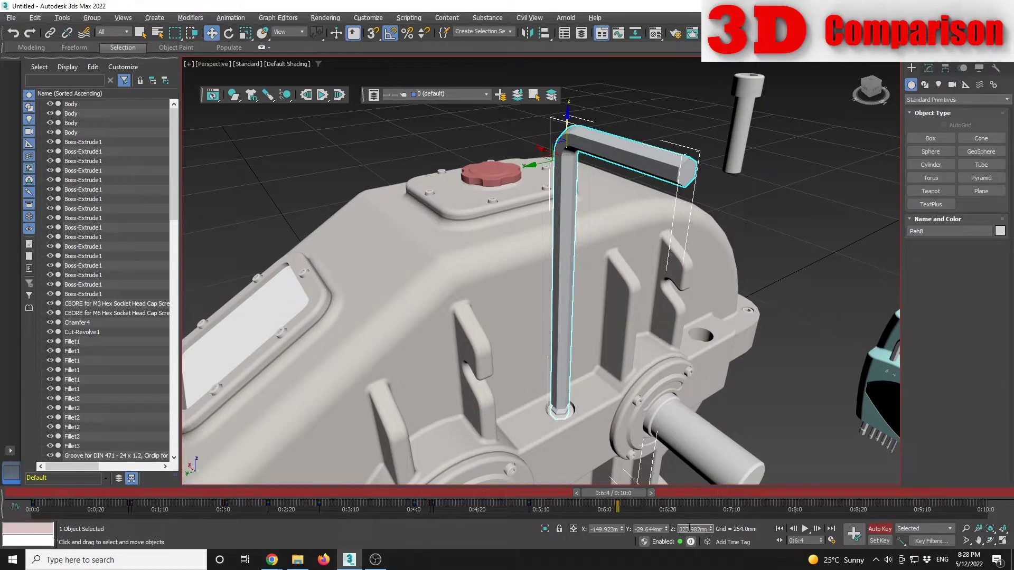
pyautogui.click(879, 529)
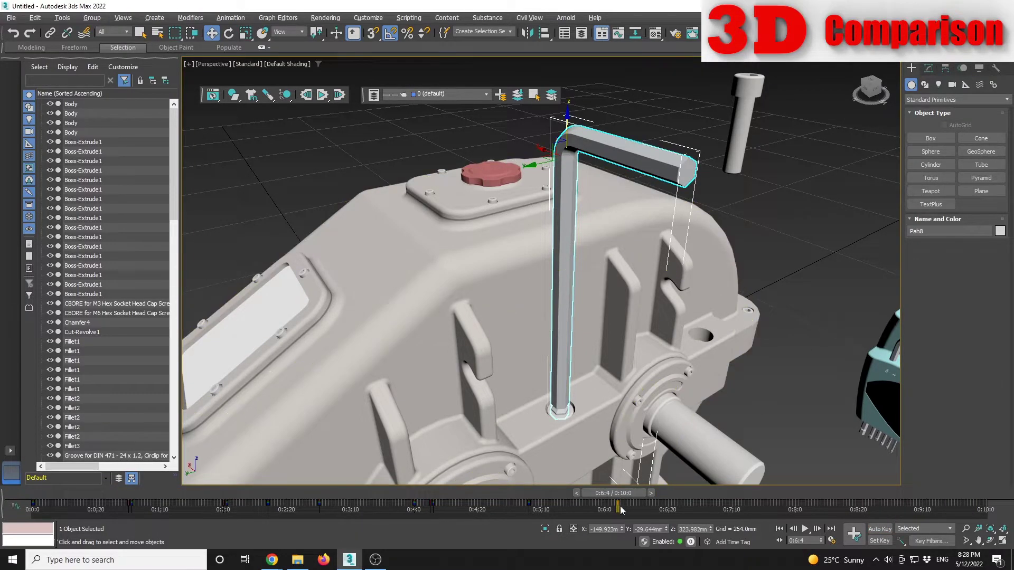
# Compare the Allen key's depth in the first bolt at 0:2:26 with its depth in the second bolt at 0:6:4
pyautogui.moveTo(623, 494); pyautogui.dragTo(319, 496)
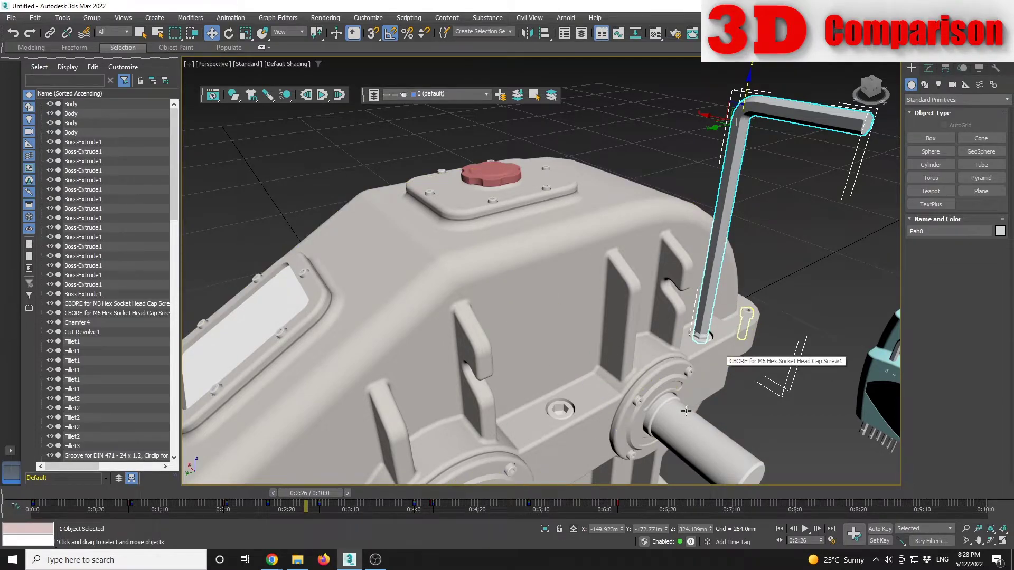
pyautogui.moveTo(312, 499); pyautogui.dragTo(617, 500)
pyautogui.press('w')
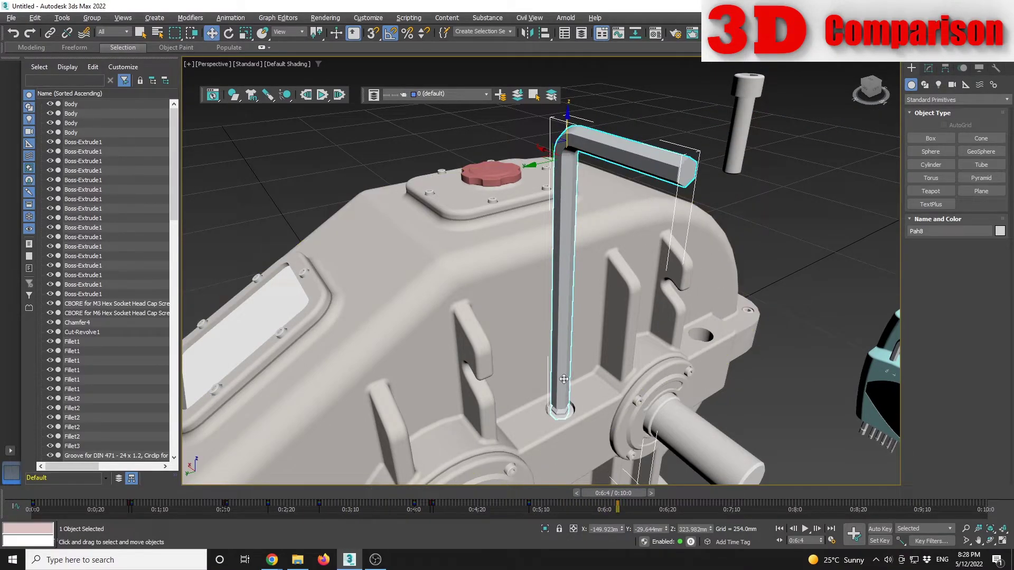
pyautogui.click(653, 493)
pyautogui.moveTo(636, 493)
pyautogui.mouseDown()
pyautogui.moveTo(659, 493)
pyautogui.moveTo(655, 483)
pyautogui.moveTo(611, 490)
pyautogui.moveTo(640, 489)
pyautogui.moveTo(631, 500)
pyautogui.mouseUp()
pyautogui.press('w')
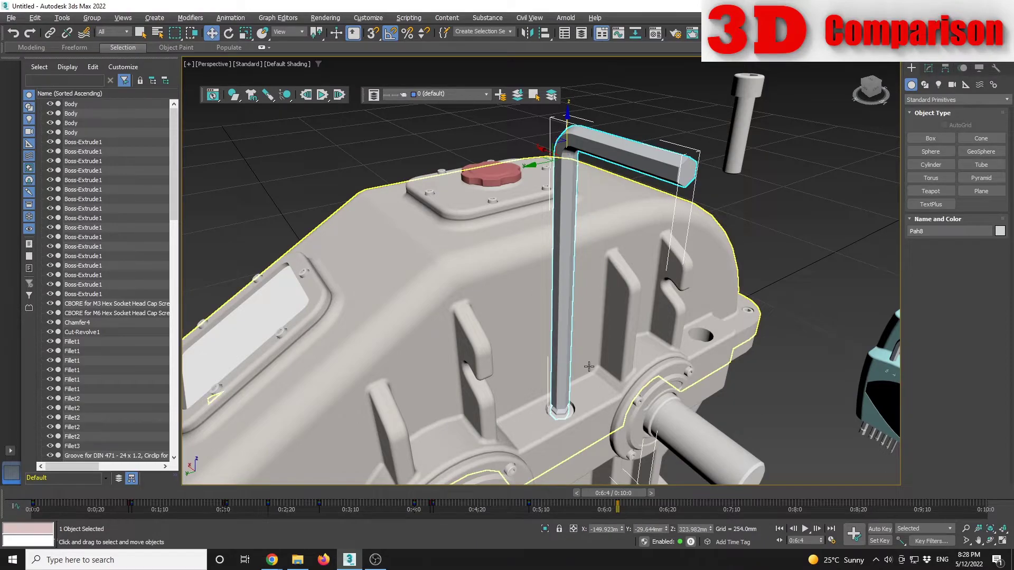
pyautogui.scroll(-2, 609, 407)
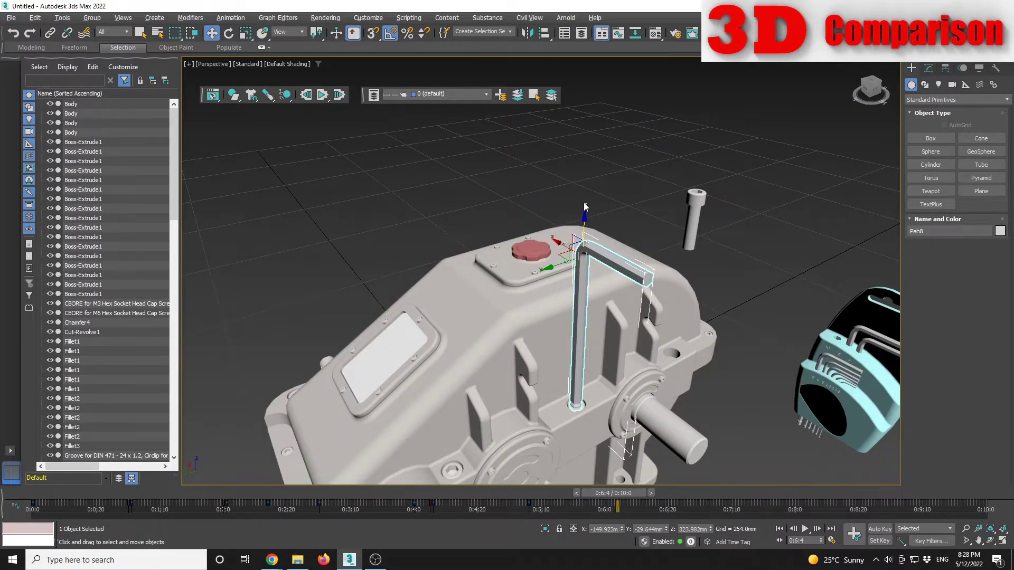
# With Auto Key on at 0:7:3, raise the Allen key above the gearbox to Z 526.287 mm, and turn Auto Key off
pyautogui.click(880, 529)
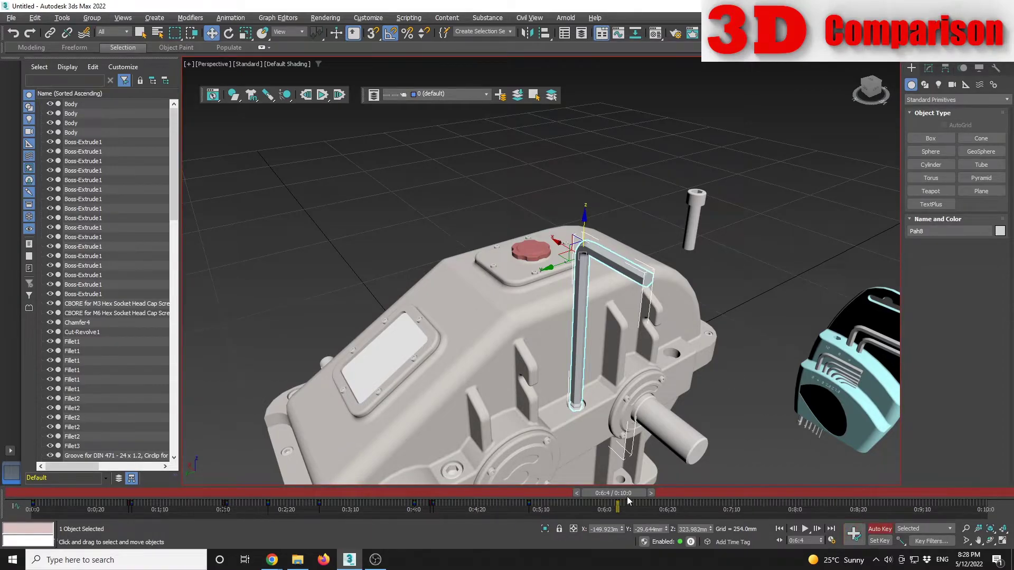
pyautogui.moveTo(623, 494); pyautogui.dragTo(711, 506)
pyautogui.press('w')
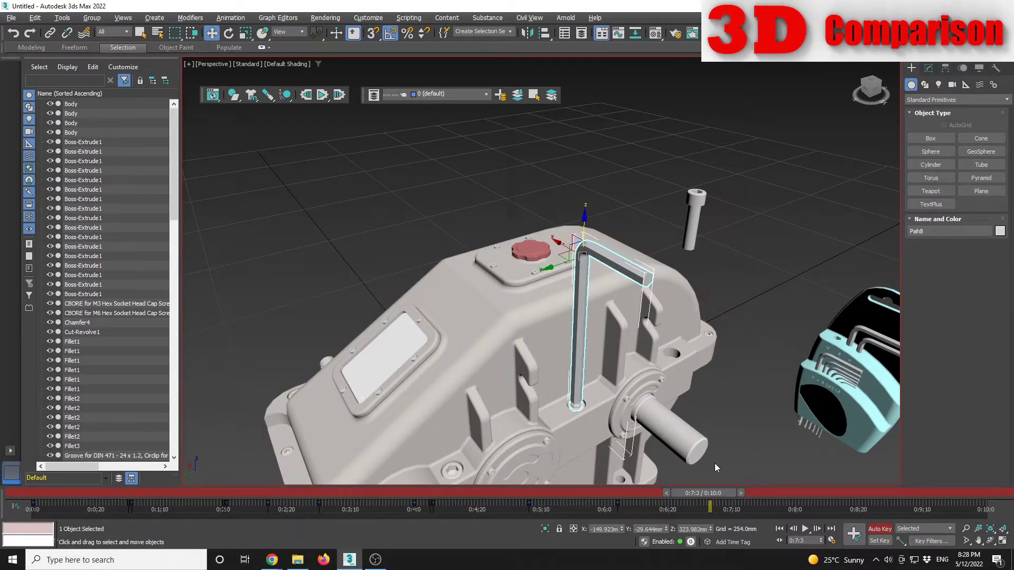
pyautogui.moveTo(585, 219); pyautogui.dragTo(649, 2)
pyautogui.scroll(-3, 718, 167)
pyautogui.keyDown('alt'); pyautogui.moveTo(715, 229); pyautogui.dragTo(659, 142, button='middle'); pyautogui.keyUp('alt')
pyautogui.moveTo(635, 130); pyautogui.dragTo(635, 103)
pyautogui.click(880, 529)
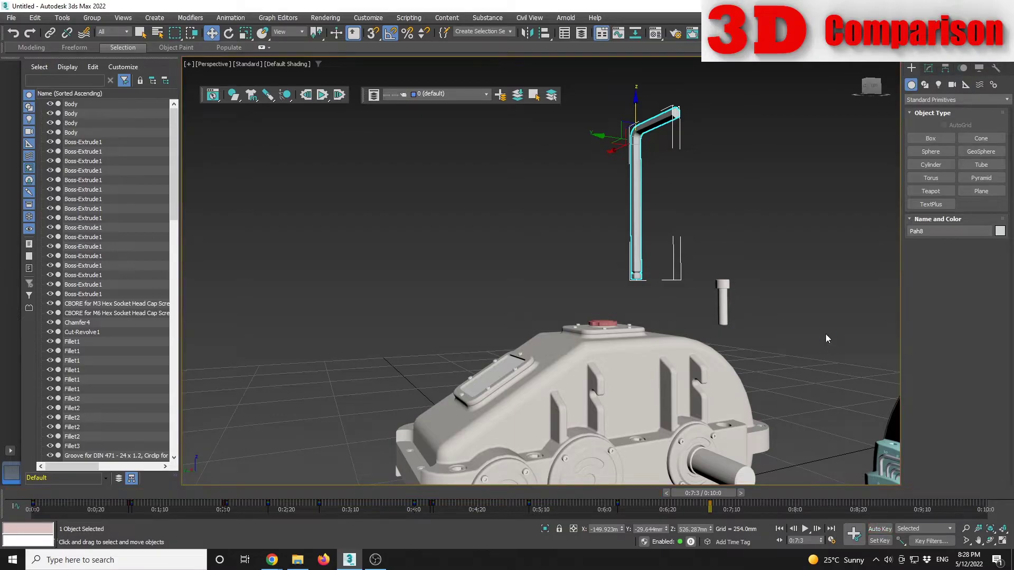
# Assign a Link Constraint to the second flange bolt without picking a target object
pyautogui.click(749, 359)
pyautogui.keyDown('alt'); pyautogui.moveTo(749, 360); pyautogui.dragTo(626, 413, button='middle'); pyautogui.keyUp('alt')
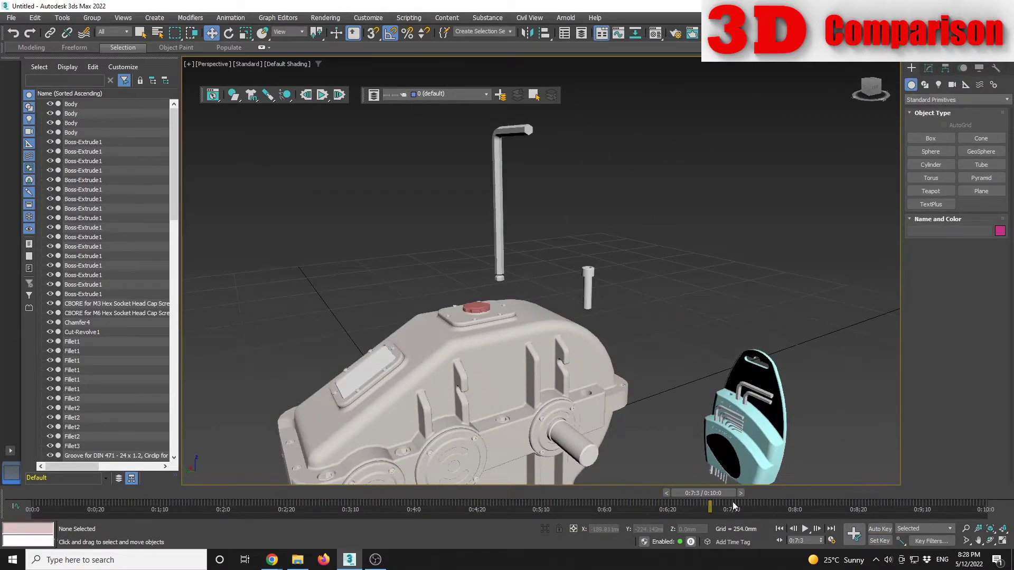
pyautogui.moveTo(723, 494); pyautogui.dragTo(555, 454)
pyautogui.press('w')
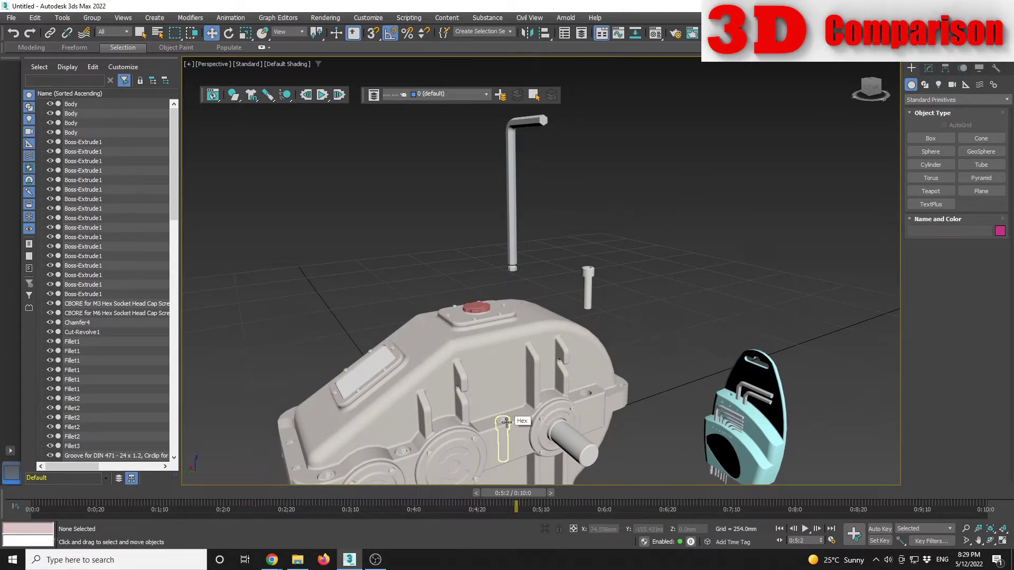
pyautogui.moveTo(563, 433); pyautogui.dragTo(575, 328, button='middle')
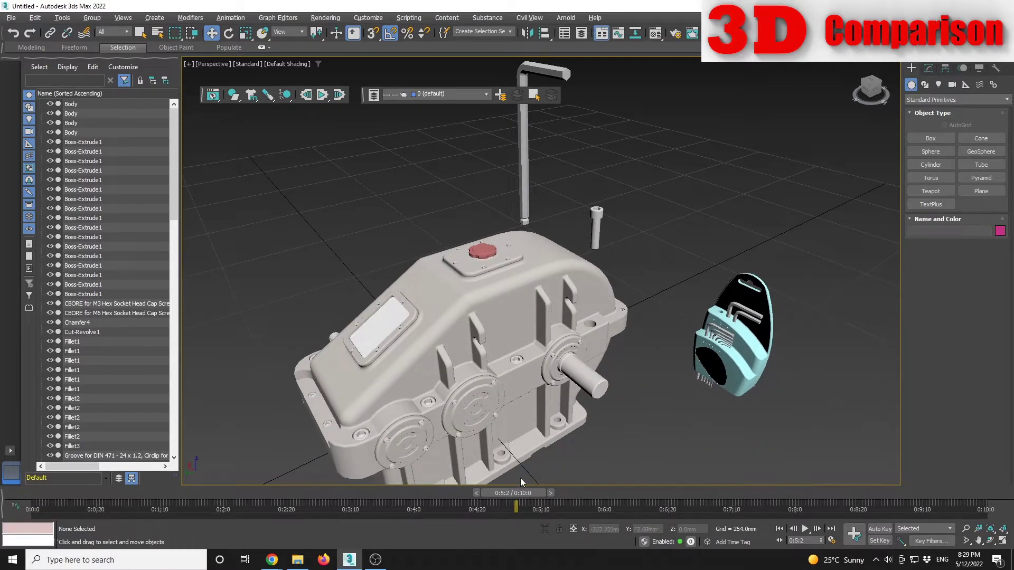
pyautogui.click(516, 361)
pyautogui.click(239, 19)
pyautogui.moveTo(253, 75)
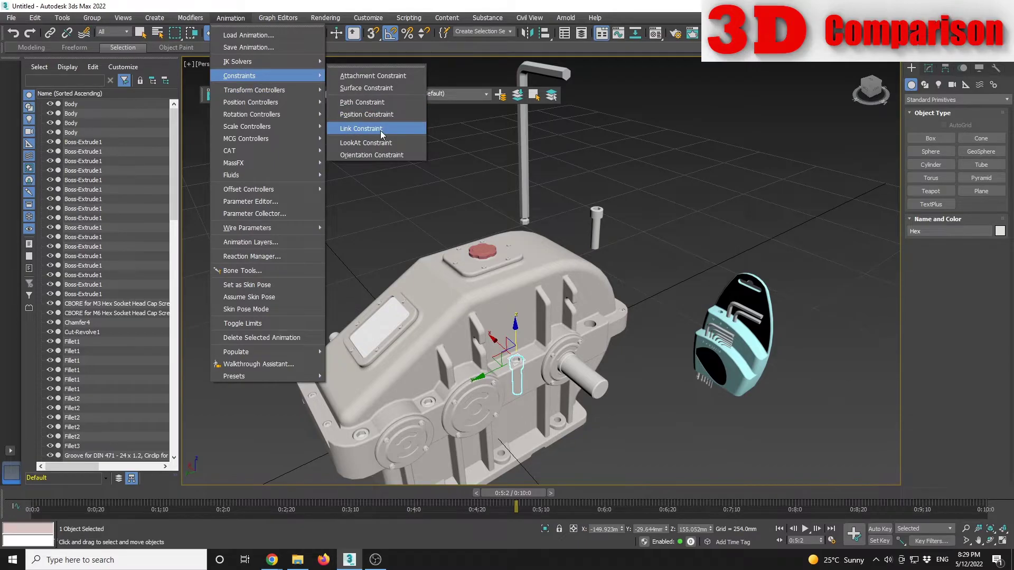
pyautogui.click(362, 129)
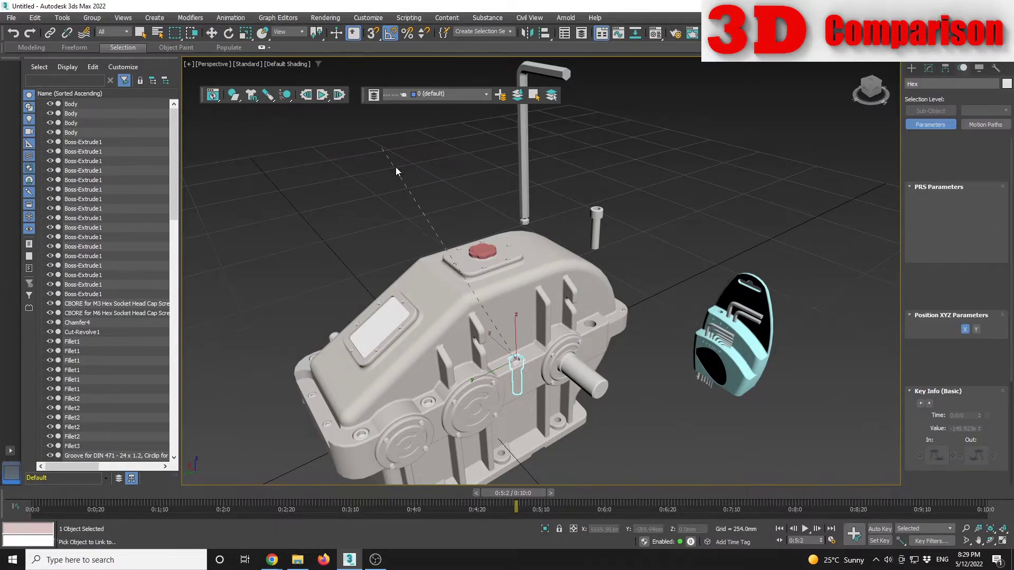
pyautogui.rightClick(829, 232)
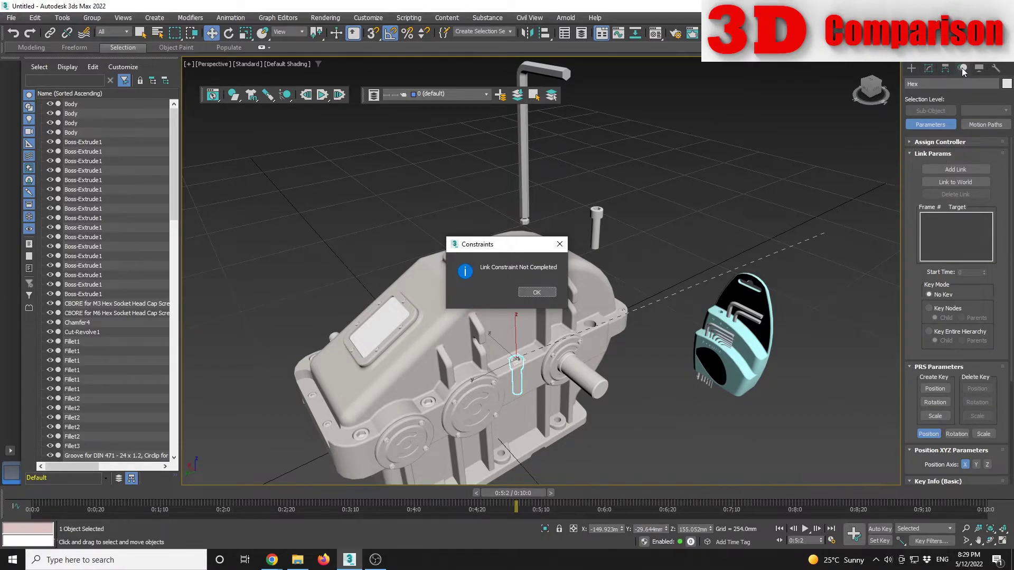
pyautogui.click(539, 296)
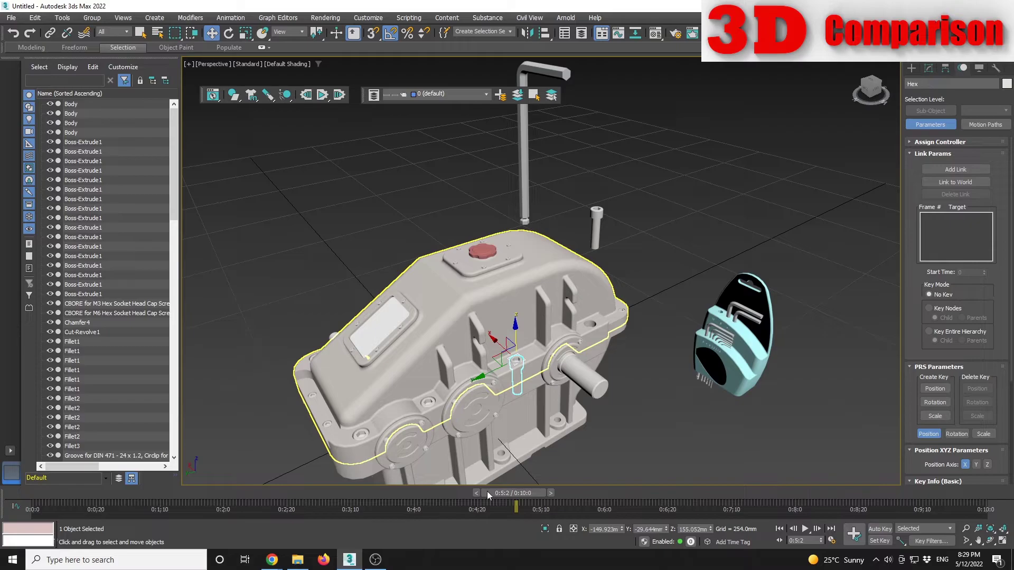
# Link the second bolt to World at frame 0 and scrub to about 0:6:5 to check it against the Allen key
pyautogui.moveTo(495, 494); pyautogui.dragTo(12, 527)
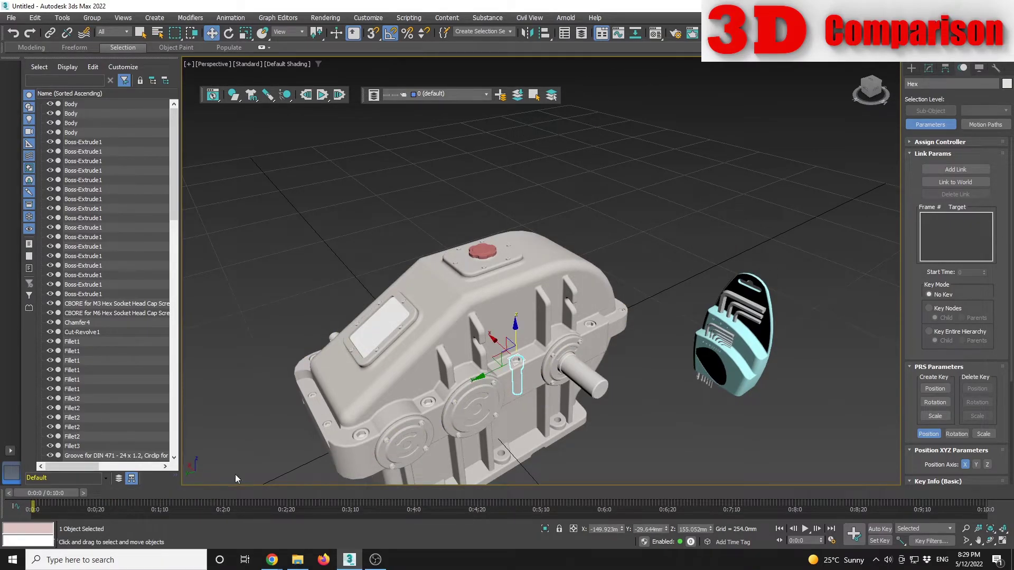
pyautogui.click(954, 182)
pyautogui.moveTo(59, 496); pyautogui.dragTo(630, 481)
pyautogui.scroll(5, 490, 340)
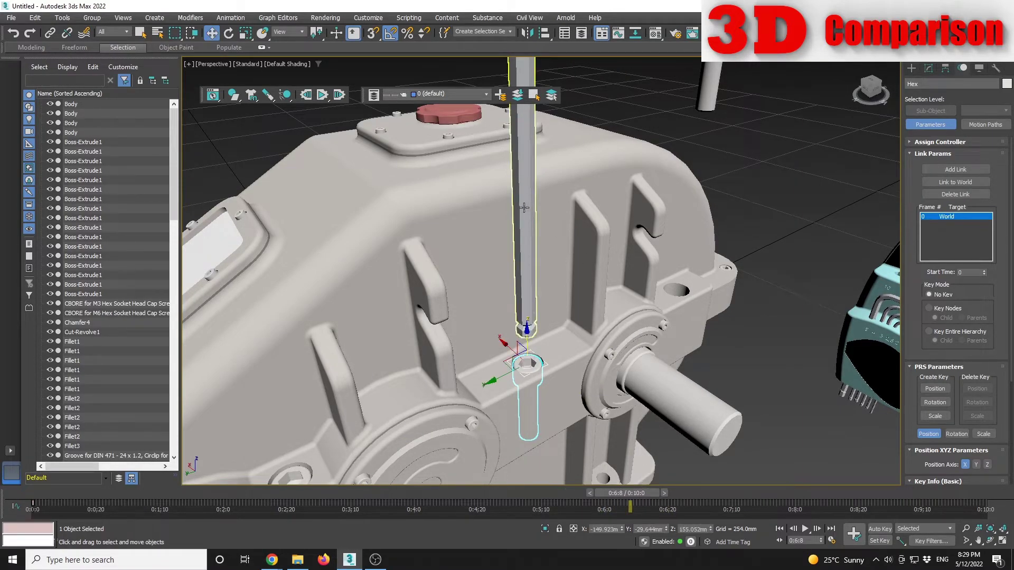
pyautogui.scroll(-5, 513, 190)
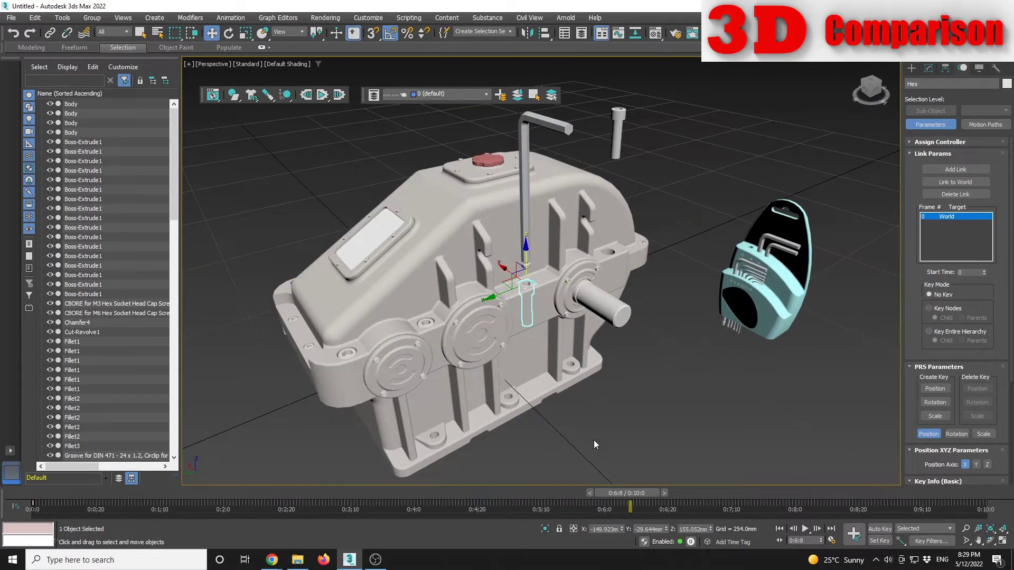
pyautogui.moveTo(648, 495); pyautogui.dragTo(635, 497)
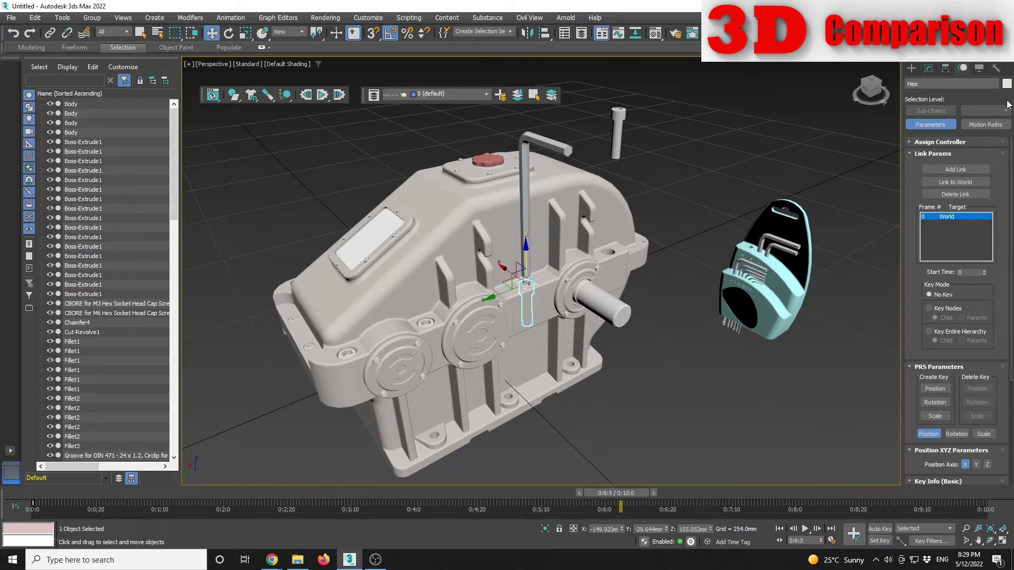
# Select the Allen key seated in the second bolt, turn Auto Key on and set a holding key at 0:6:4
pyautogui.click(911, 69)
pyautogui.click(756, 291)
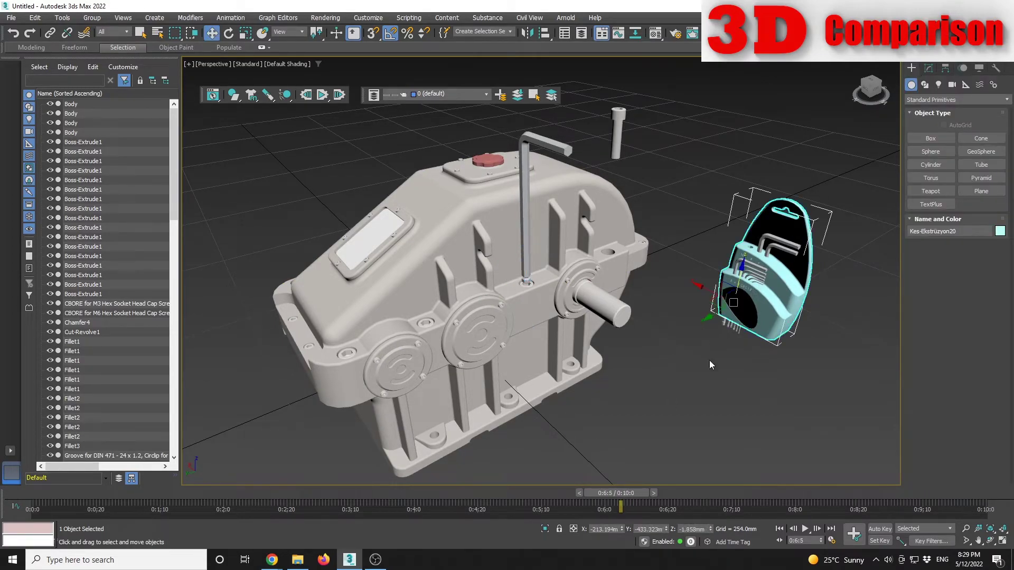
pyautogui.click(645, 453)
pyautogui.scroll(3, 555, 281)
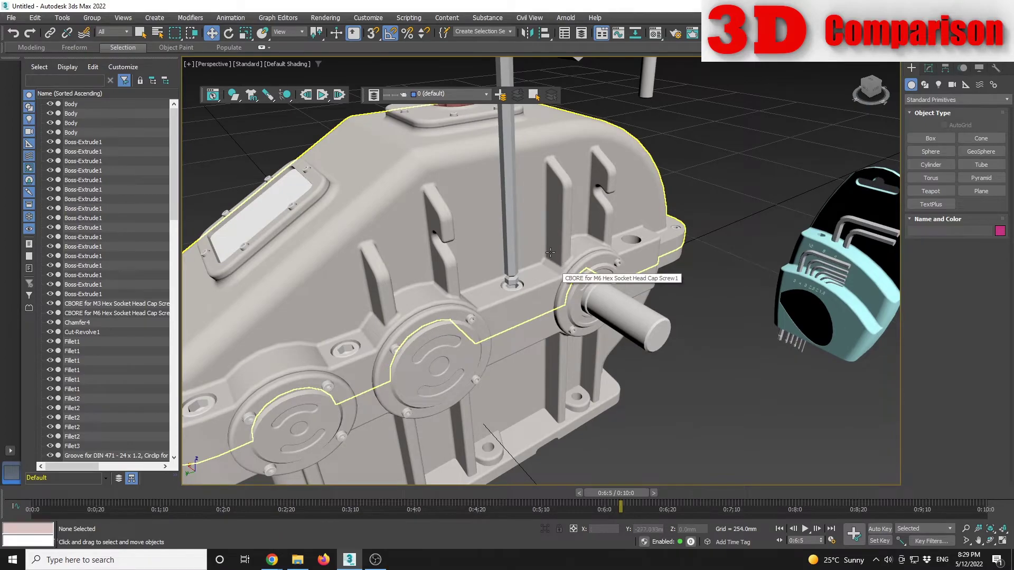
pyautogui.moveTo(628, 494); pyautogui.dragTo(625, 494)
pyautogui.click(509, 249)
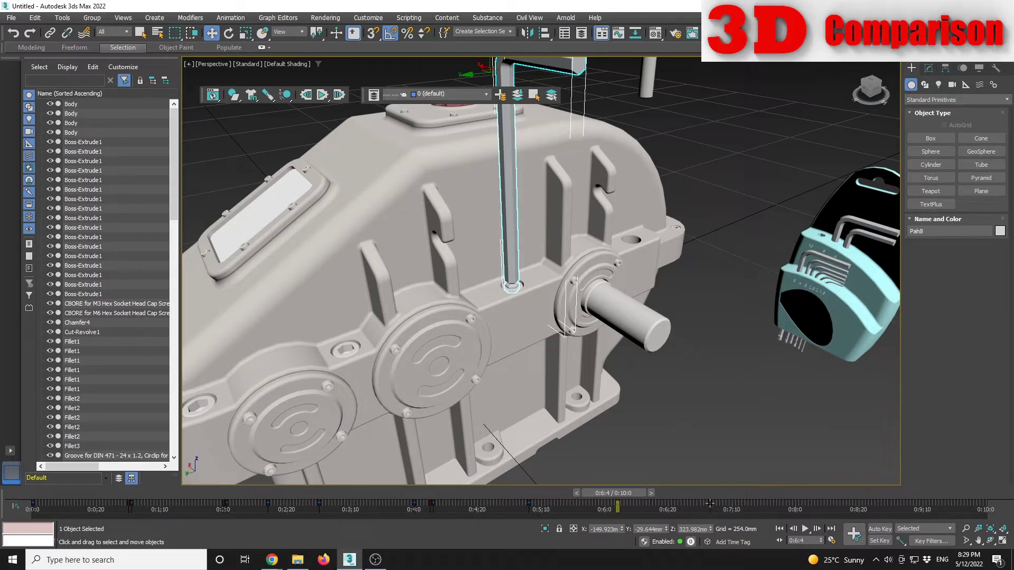
pyautogui.moveTo(717, 268); pyautogui.dragTo(734, 383, button='middle')
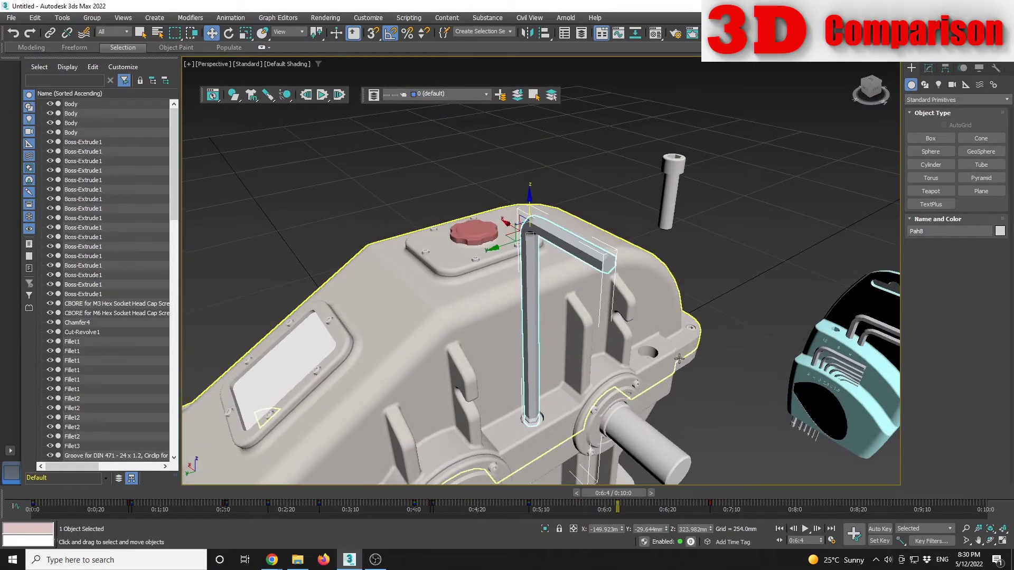
pyautogui.click(878, 529)
pyautogui.click(854, 534)
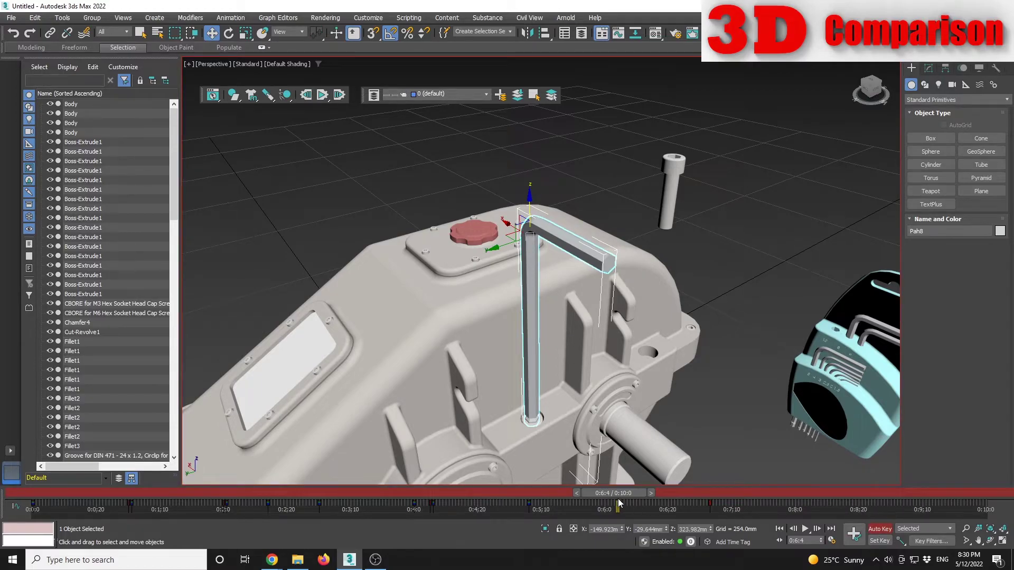
# Go to 0:7:3 with the Allen key selected and check the angle snap increment in the grid and snap settings
pyautogui.moveTo(610, 494); pyautogui.dragTo(702, 516)
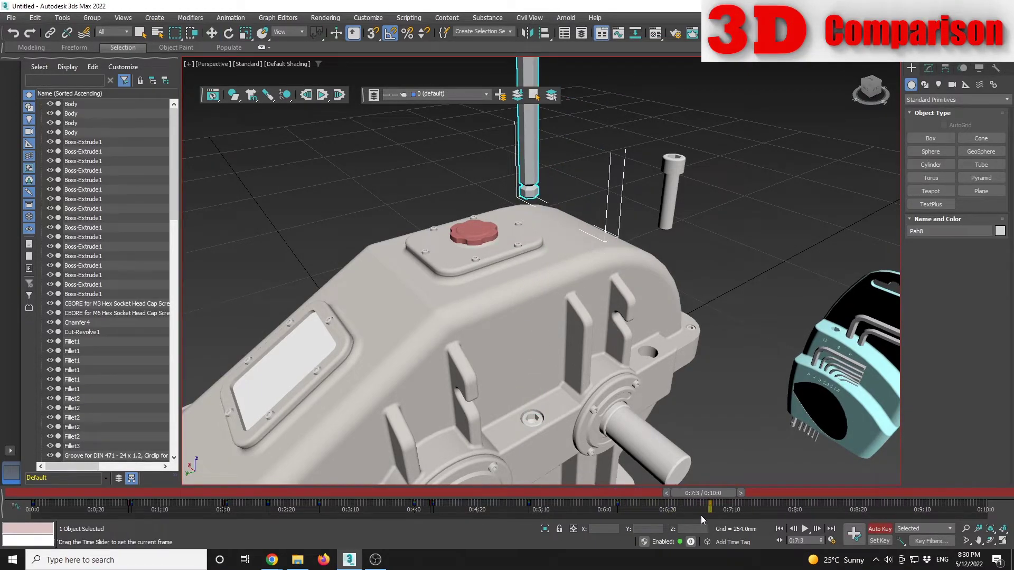
pyautogui.press('w')
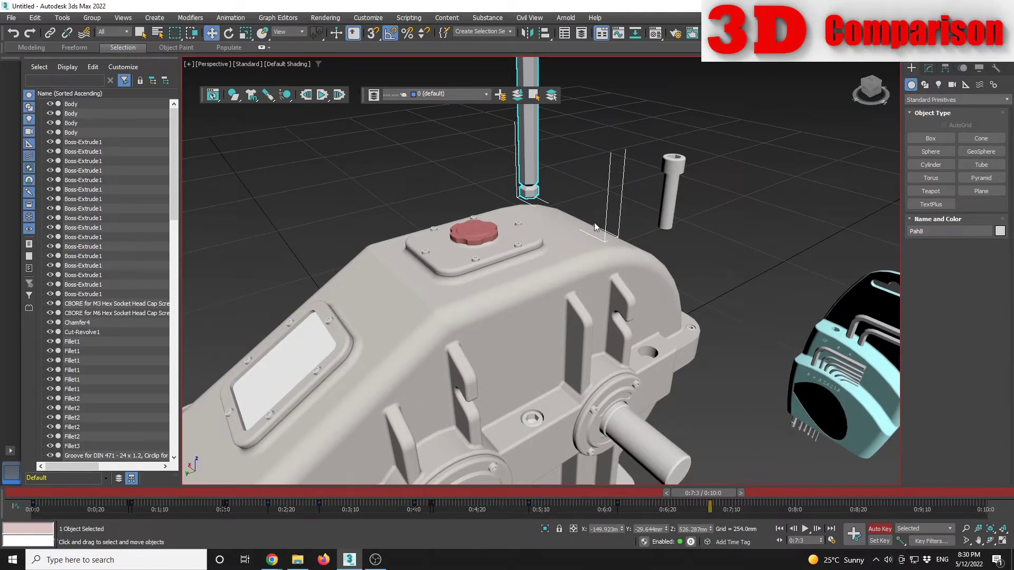
pyautogui.scroll(-2, 587, 183)
pyautogui.keyDown('alt'); pyautogui.moveTo(588, 182); pyautogui.dragTo(445, 160, button='middle'); pyautogui.keyUp('alt')
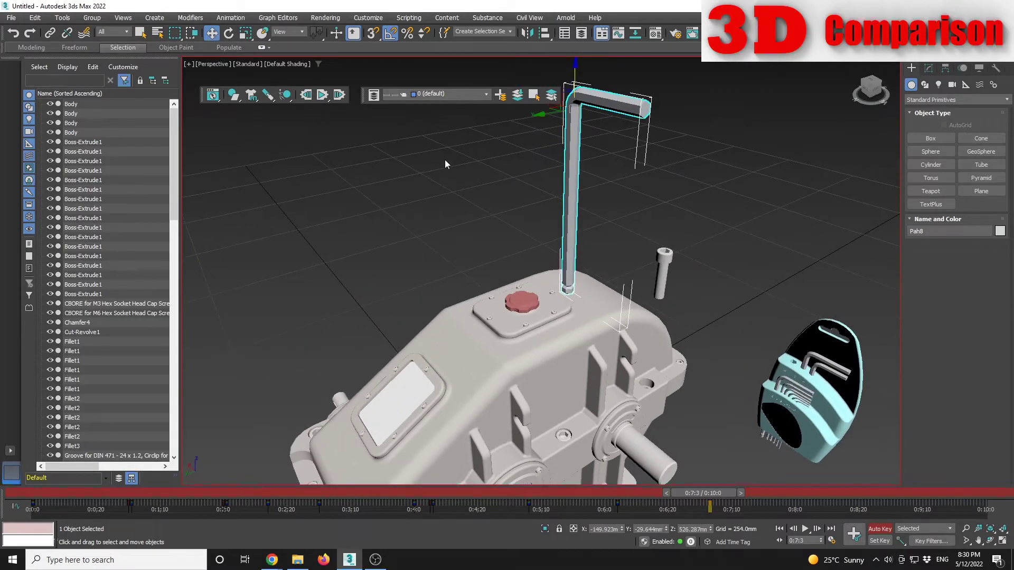
pyautogui.rightClick(389, 35)
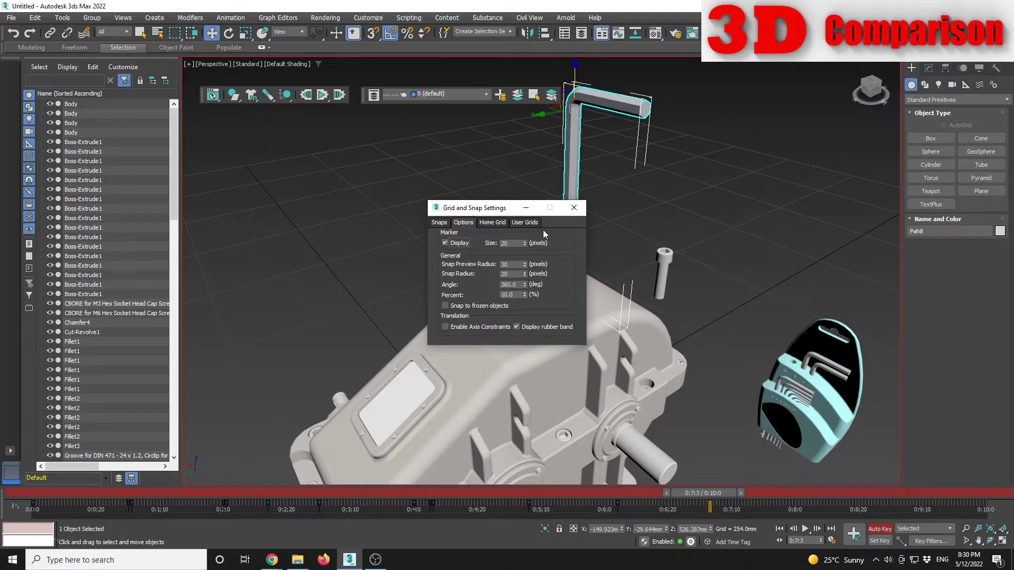
pyautogui.click(574, 208)
# Try to rotate the raised Allen key using the View reference coordinate system, and undo the rotation
pyautogui.press('e')
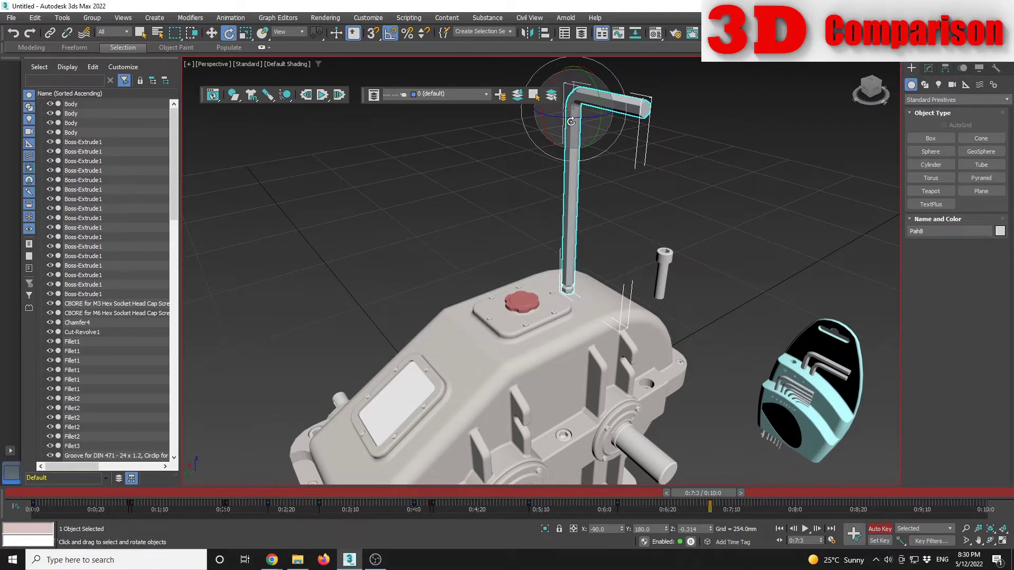
pyautogui.moveTo(568, 126); pyautogui.dragTo(564, 121)
pyautogui.hotkey('ctrl', 'z')
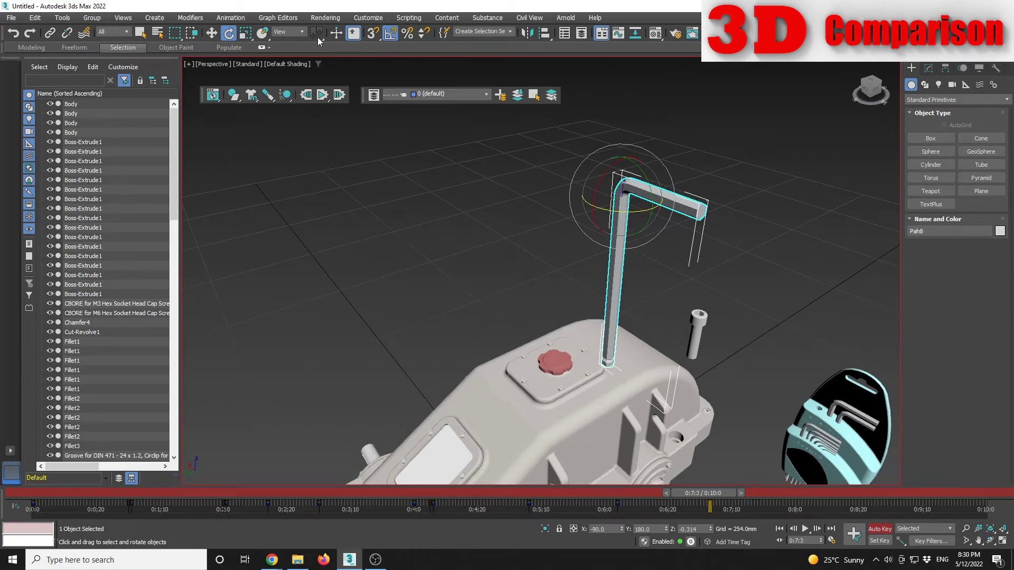
# Switch the reference coordinate system to Local and rotate the Allen key -360° about its Y axis at 0:7:3
pyautogui.click(294, 32)
pyautogui.click(278, 64)
pyautogui.moveTo(637, 211); pyautogui.dragTo(629, 212)
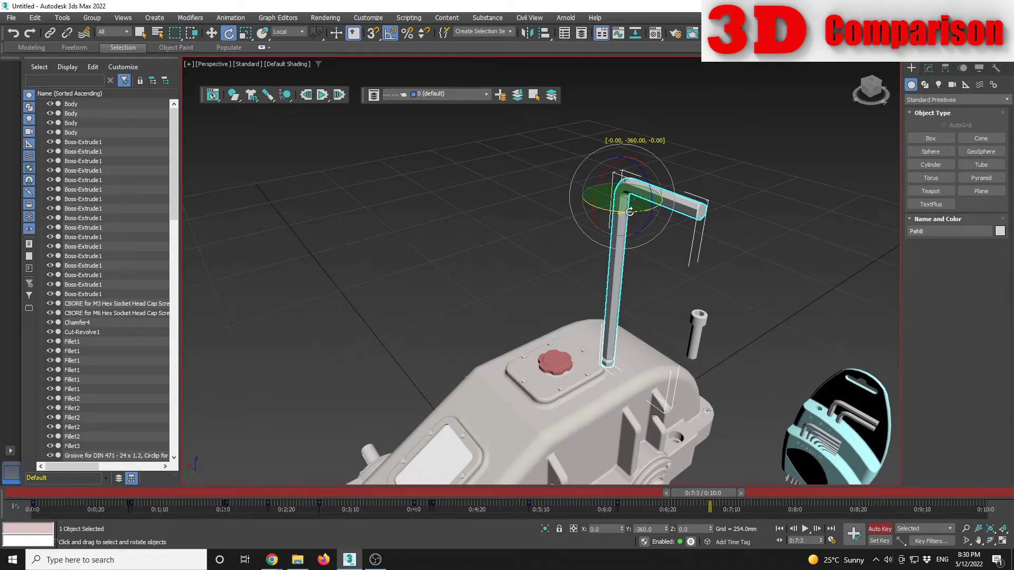
pyautogui.moveTo(625, 212); pyautogui.dragTo(625, 212)
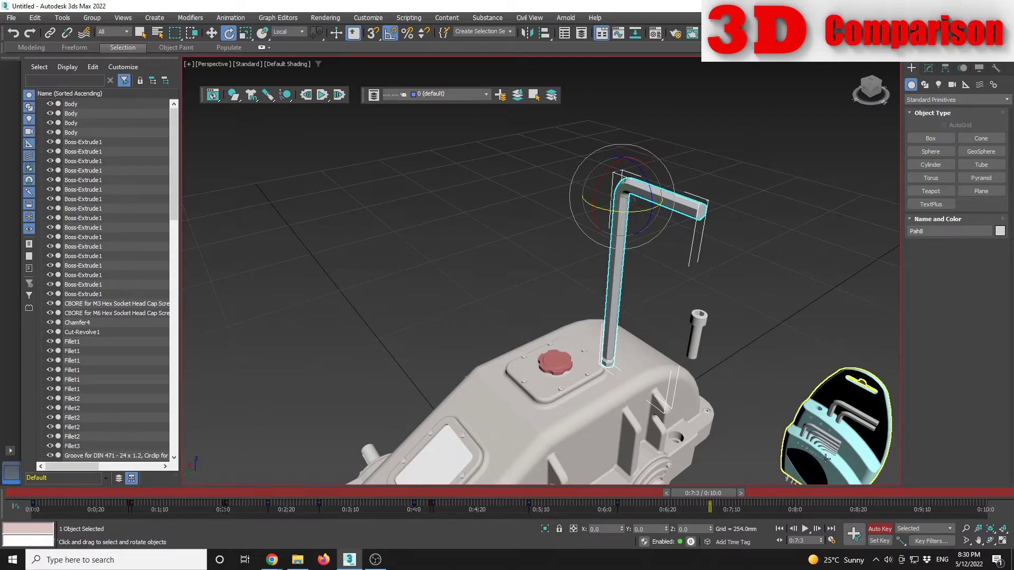
# Select the second flange bolt at 0:6:4 and add a link from it to the Allen key, Pah8, starting at frame 184
pyautogui.moveTo(725, 486); pyautogui.dragTo(626, 494)
pyautogui.press('e')
pyautogui.click(506, 422)
pyautogui.press('q')
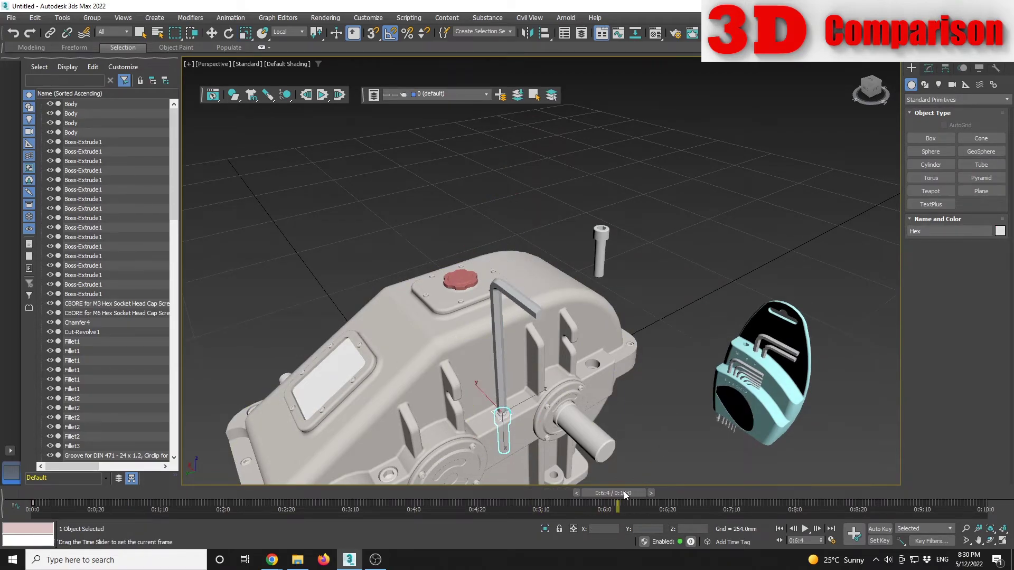
pyautogui.press('e')
pyautogui.press('z')
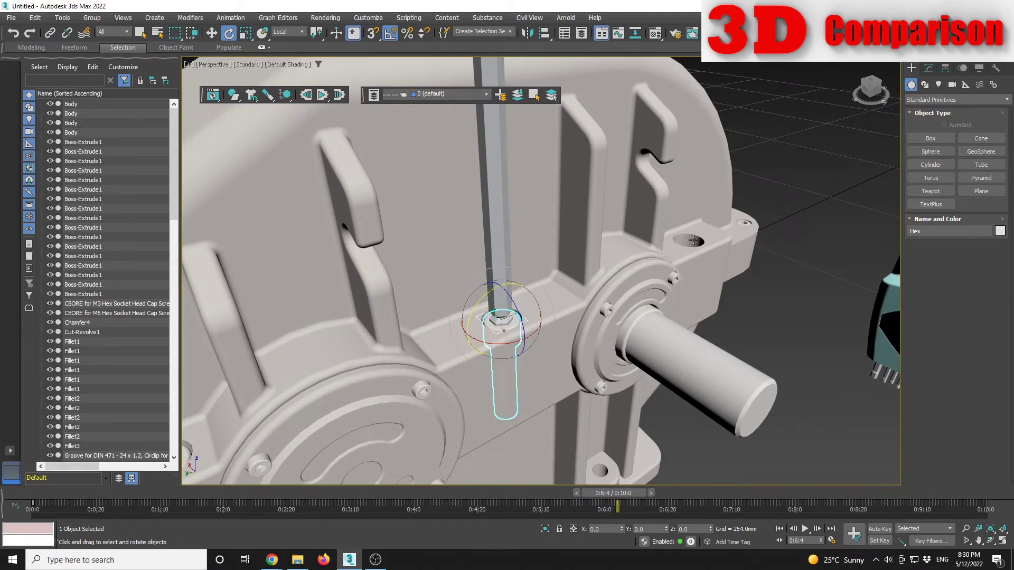
pyautogui.scroll(-5, 686, 248)
pyautogui.keyDown('alt'); pyautogui.moveTo(687, 248); pyautogui.dragTo(782, 207, button='middle'); pyautogui.keyUp('alt')
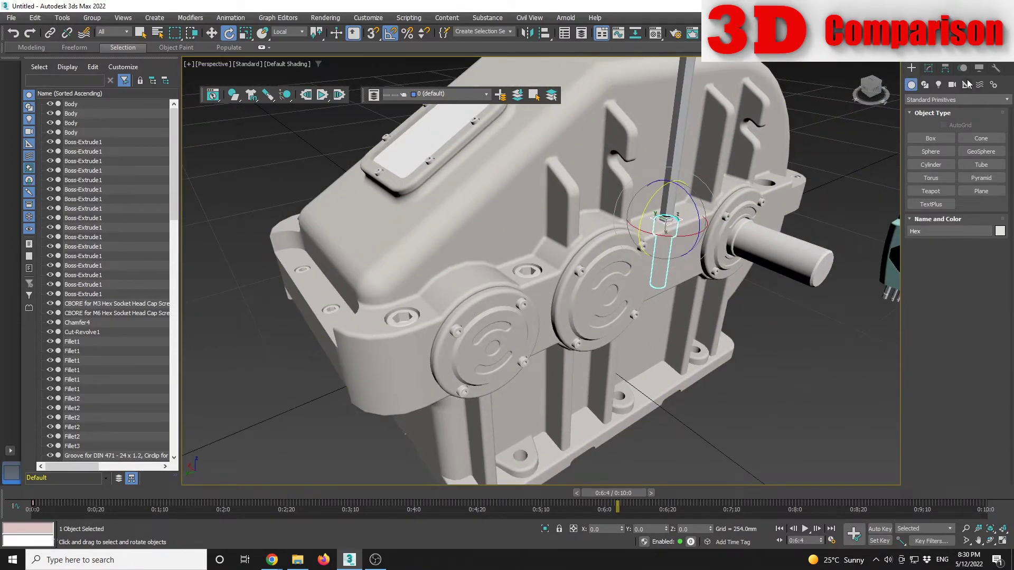
pyautogui.click(943, 70)
pyautogui.keyDown('alt'); pyautogui.moveTo(845, 172); pyautogui.dragTo(935, 90, button='middle'); pyautogui.keyUp('alt')
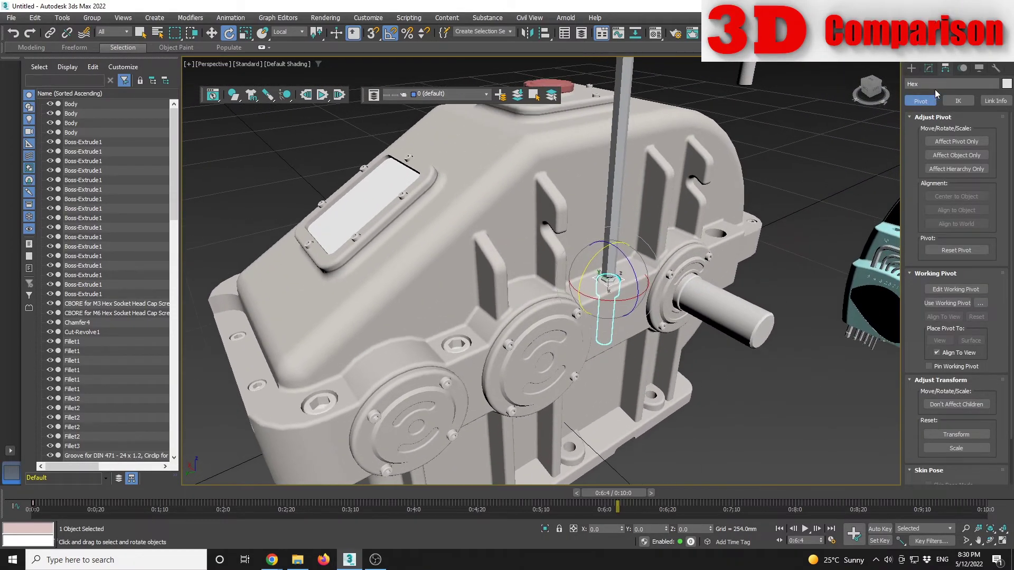
pyautogui.click(961, 69)
pyautogui.click(947, 169)
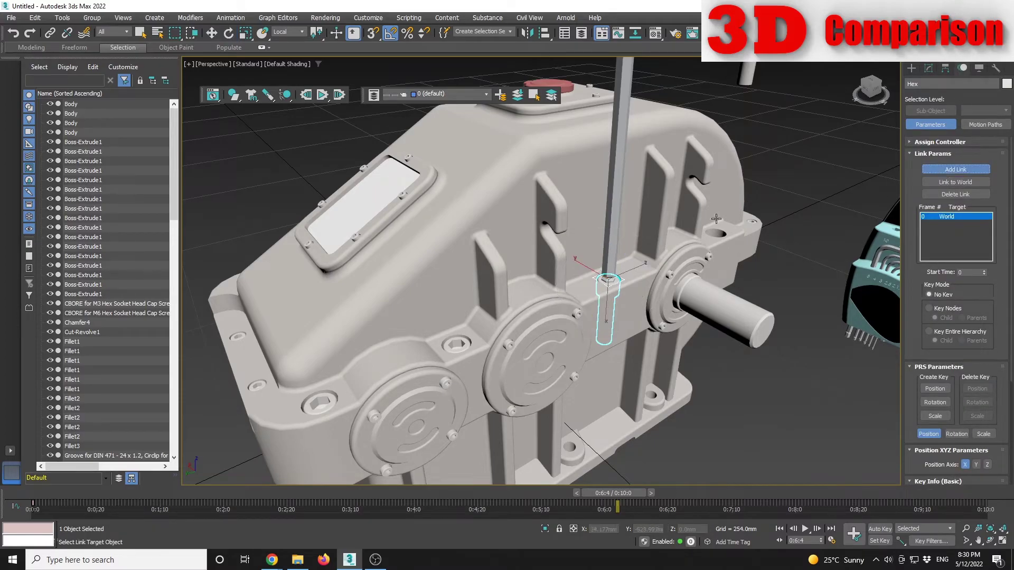
pyautogui.click(610, 238)
# At 0:7:5, release the raised second bolt from the Allen key by linking it to World at frame 215
pyautogui.keyDown('alt'); pyautogui.moveTo(610, 243); pyautogui.dragTo(620, 501, button='middle'); pyautogui.keyUp('alt')
pyautogui.moveTo(619, 502); pyautogui.dragTo(719, 470)
pyautogui.keyDown('alt'); pyautogui.moveTo(733, 462); pyautogui.dragTo(690, 438, button='middle'); pyautogui.keyUp('alt')
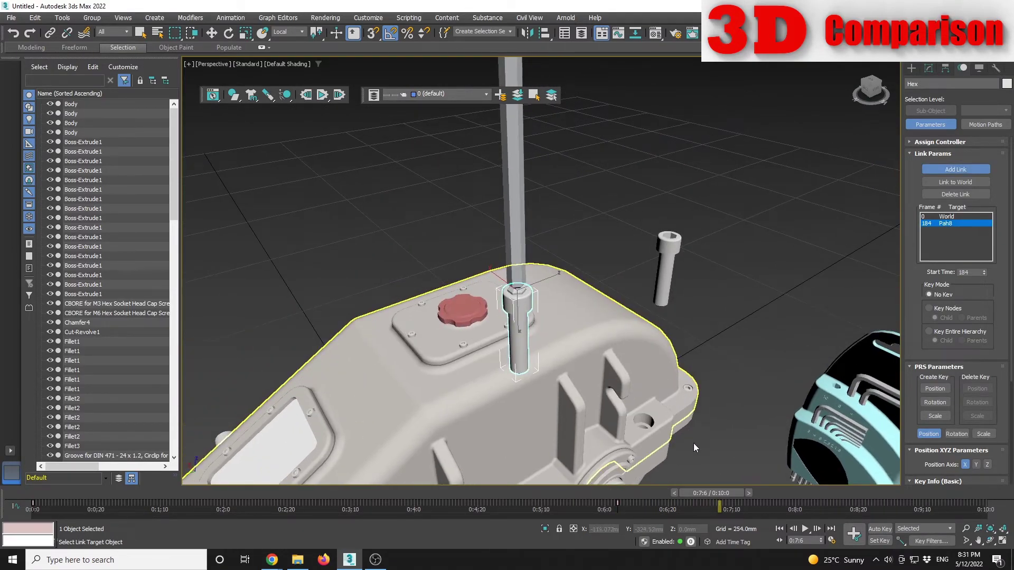
pyautogui.moveTo(715, 494)
pyautogui.mouseDown()
pyautogui.moveTo(737, 492)
pyautogui.moveTo(714, 495)
pyautogui.mouseUp()
pyautogui.click(956, 169)
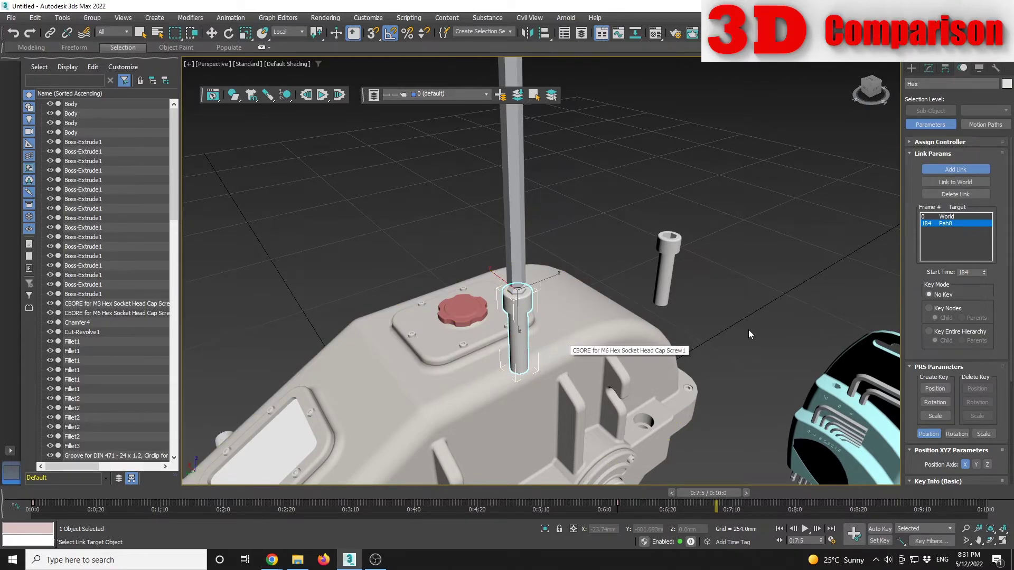
pyautogui.click(955, 181)
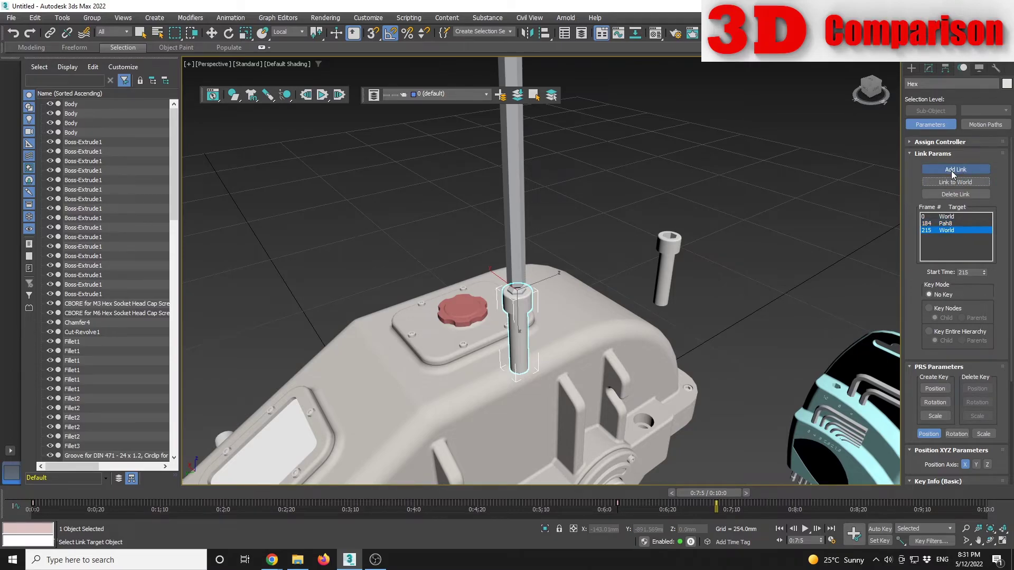
# Finish adding links to the second bolt and select the Allen key
pyautogui.click(948, 173)
pyautogui.click(791, 297)
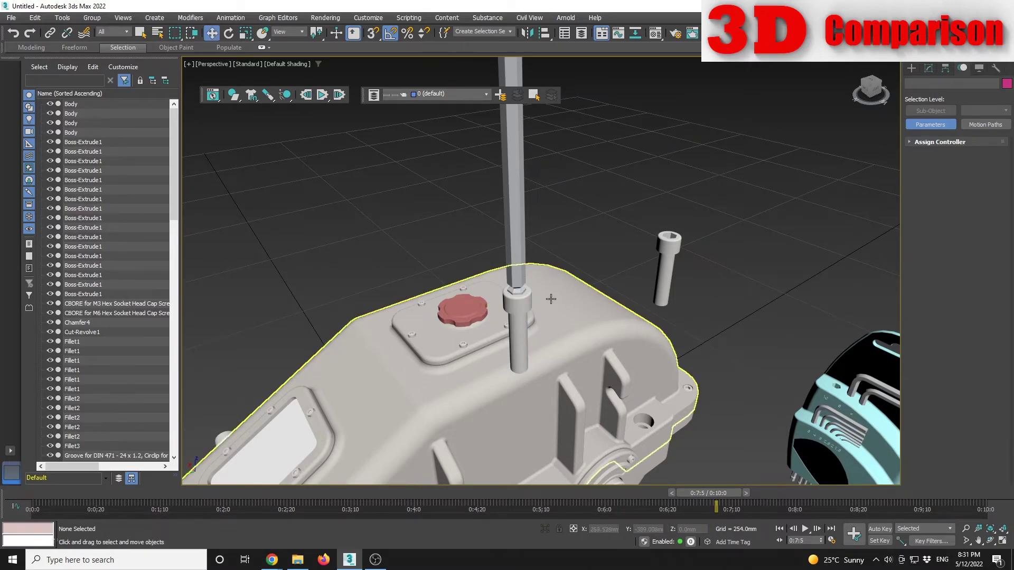
pyautogui.click(523, 266)
pyautogui.scroll(-3, 536, 272)
pyautogui.moveTo(548, 380)
pyautogui.mouseDown(button='middle')
pyautogui.moveTo(553, 397)
pyautogui.moveTo(565, 370)
pyautogui.mouseUp(button='middle')
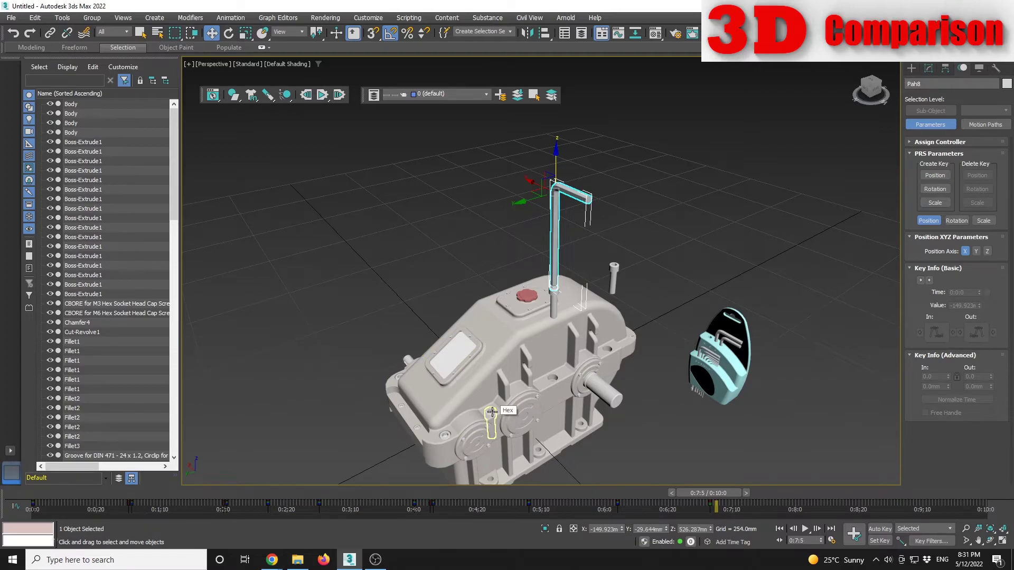
# Select the three flange bolts along the opposite side of the gearbox, and clear the selection
pyautogui.keyDown('alt'); pyautogui.moveTo(532, 330); pyautogui.dragTo(529, 405, button='middle'); pyautogui.keyUp('alt')
pyautogui.click(540, 405)
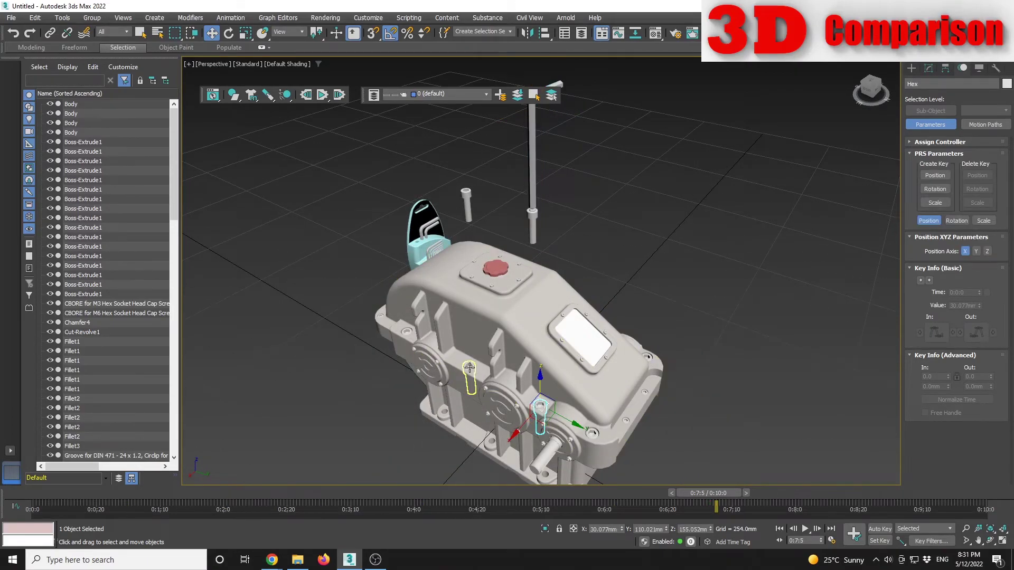
pyautogui.keyDown('ctrl'); pyautogui.click(469, 366); pyautogui.keyUp('ctrl')
pyautogui.keyDown('ctrl'); pyautogui.click(409, 334); pyautogui.keyUp('ctrl')
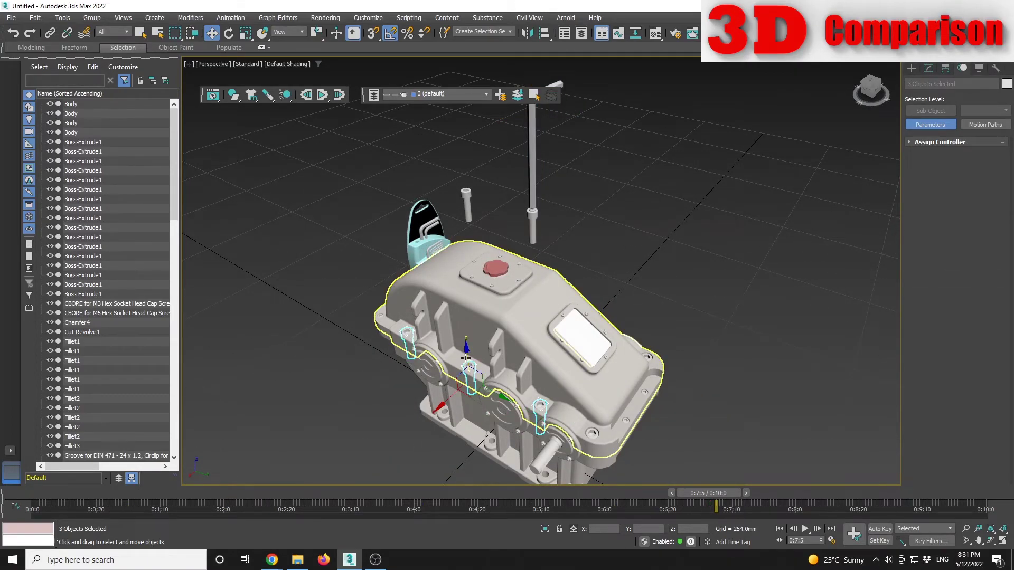
pyautogui.keyDown('ctrl'); pyautogui.click(496, 267); pyautogui.keyUp('ctrl')
pyautogui.keyDown('alt'); pyautogui.moveTo(577, 291); pyautogui.dragTo(729, 367, button='middle'); pyautogui.keyUp('alt')
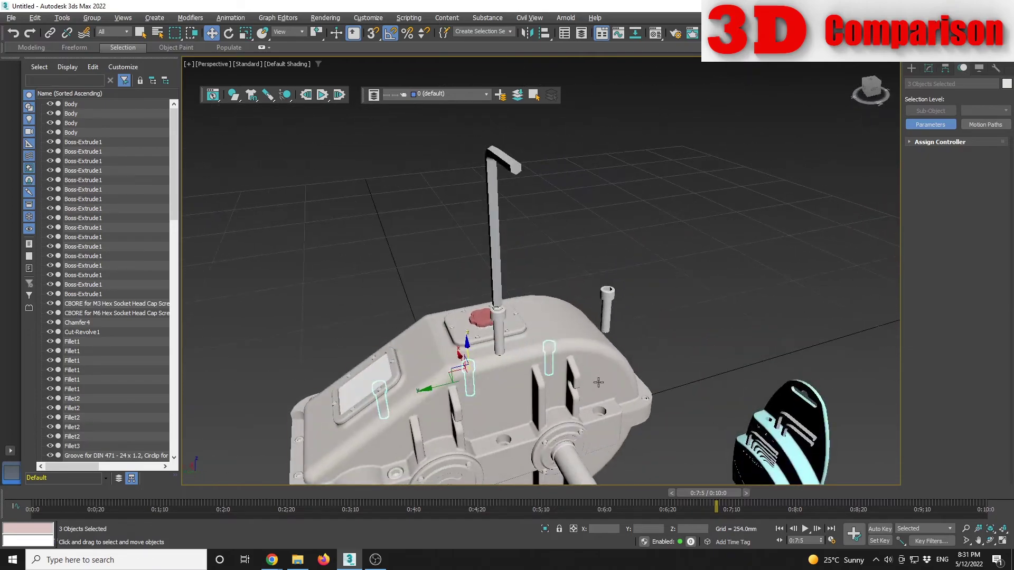
pyautogui.click(647, 359)
pyautogui.keyDown('alt'); pyautogui.moveTo(623, 338); pyautogui.dragTo(599, 256, button='middle'); pyautogui.keyUp('alt')
# Key the Allen key's pose at 0:7:5, and with Auto Key raise it out of the bolt head to about Z 537 mm at 0:7:9
pyautogui.click(600, 256)
pyautogui.keyDown('alt'); pyautogui.moveTo(624, 317); pyautogui.dragTo(649, 472, button='middle'); pyautogui.keyUp('alt')
pyautogui.click(882, 529)
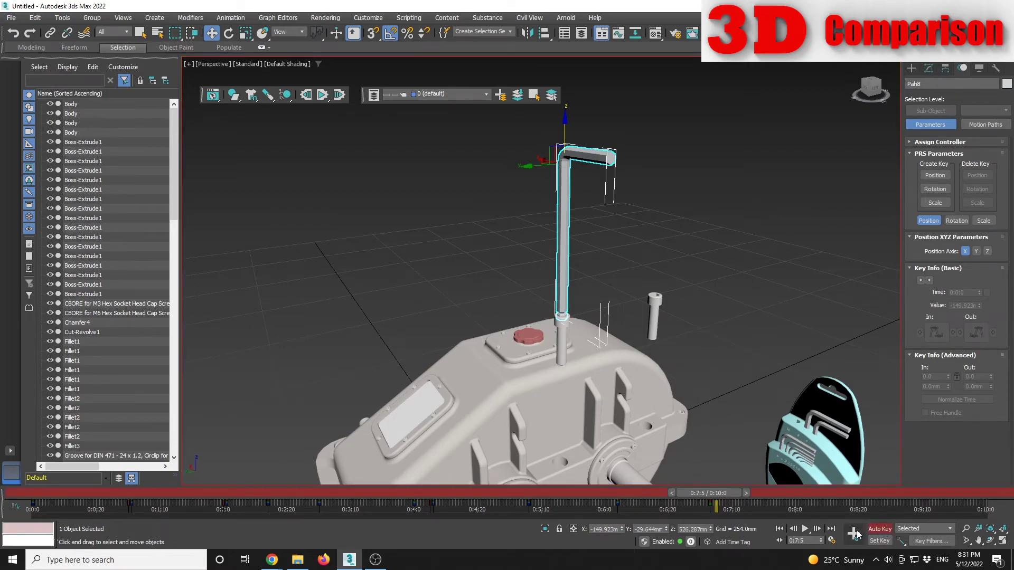
pyautogui.click(855, 533)
pyautogui.moveTo(719, 494); pyautogui.dragTo(730, 497)
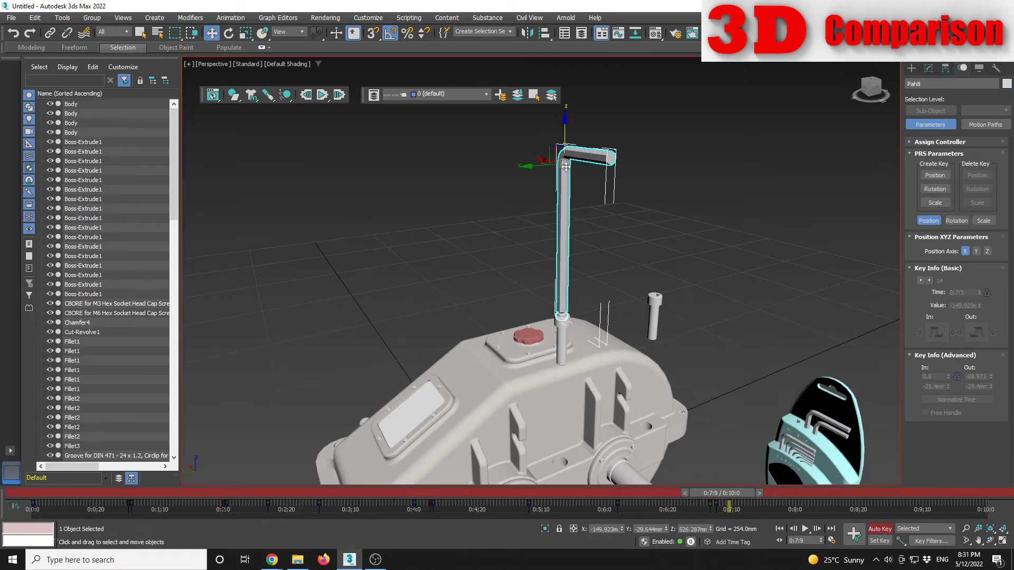
pyautogui.moveTo(566, 141); pyautogui.dragTo(566, 133)
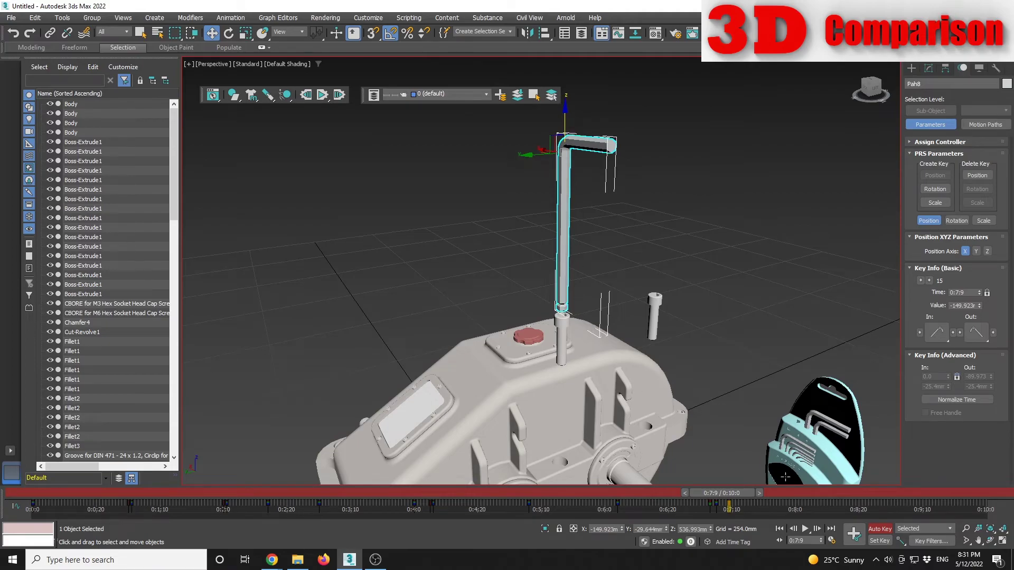
pyautogui.click(880, 528)
pyautogui.click(732, 327)
# Examine the clearance between the Allen key's tip and the raised second bolt's head around 0:7:9
pyautogui.scroll(10, 553, 316)
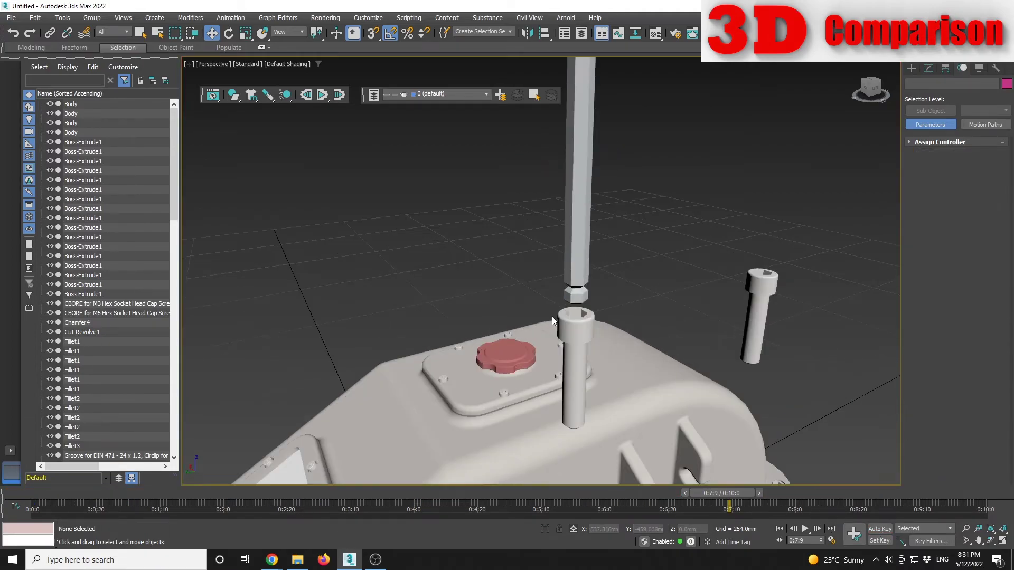
pyautogui.click(676, 211)
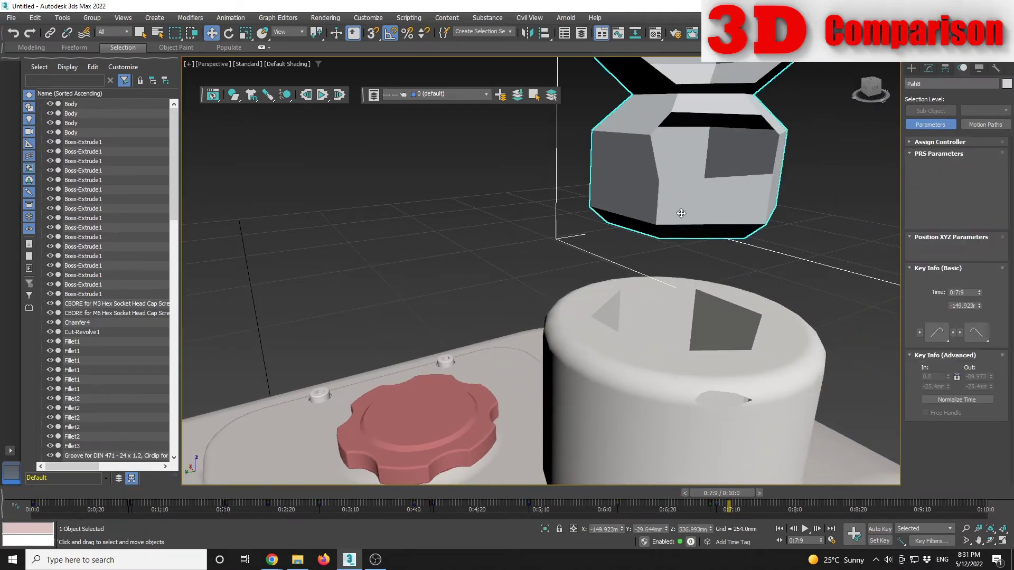
pyautogui.scroll(-10, 683, 320)
pyautogui.keyDown('alt'); pyautogui.moveTo(683, 315); pyautogui.dragTo(555, 471, button='middle'); pyautogui.keyUp('alt')
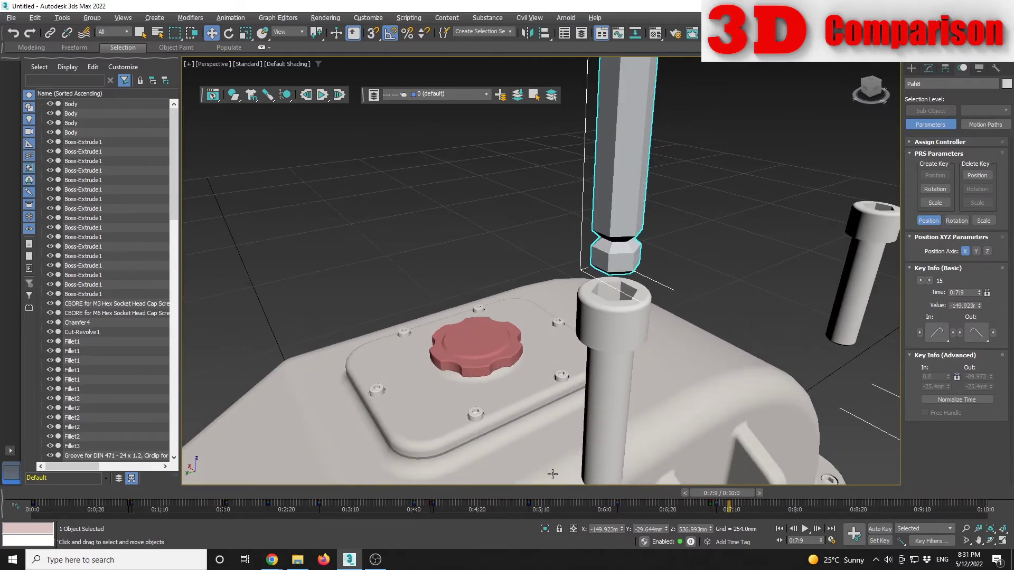
pyautogui.moveTo(735, 494)
pyautogui.mouseDown()
pyautogui.moveTo(682, 490)
pyautogui.moveTo(758, 483)
pyautogui.moveTo(738, 491)
pyautogui.mouseUp()
pyautogui.press('w')
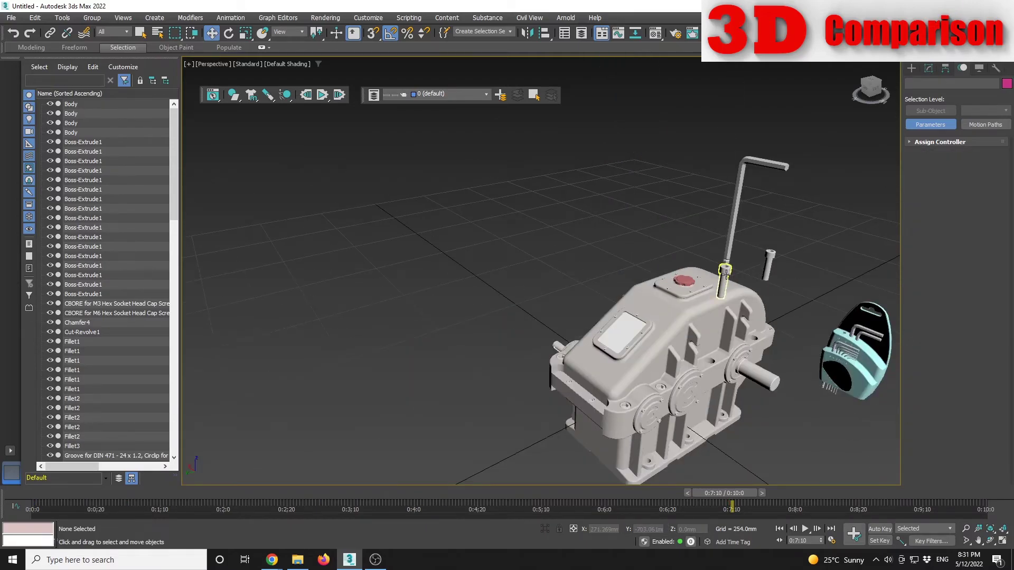
# Play the animation from frame 0 with the whole gearbox and Allen key set in view
pyautogui.keyDown('alt'); pyautogui.moveTo(781, 328); pyautogui.dragTo(815, 315, button='middle'); pyautogui.keyUp('alt')
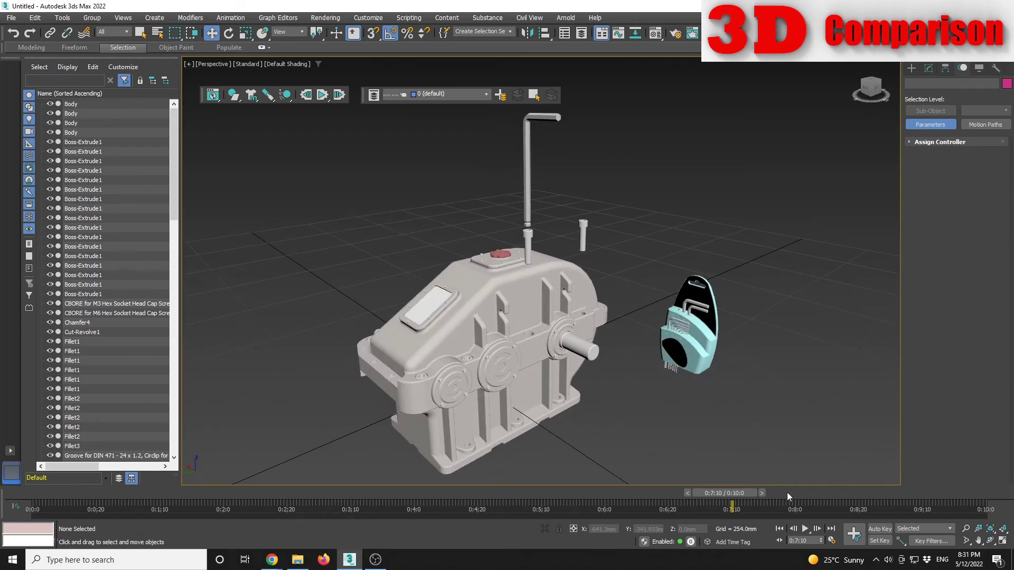
pyautogui.moveTo(733, 499); pyautogui.dragTo(33, 512)
pyautogui.click(803, 529)
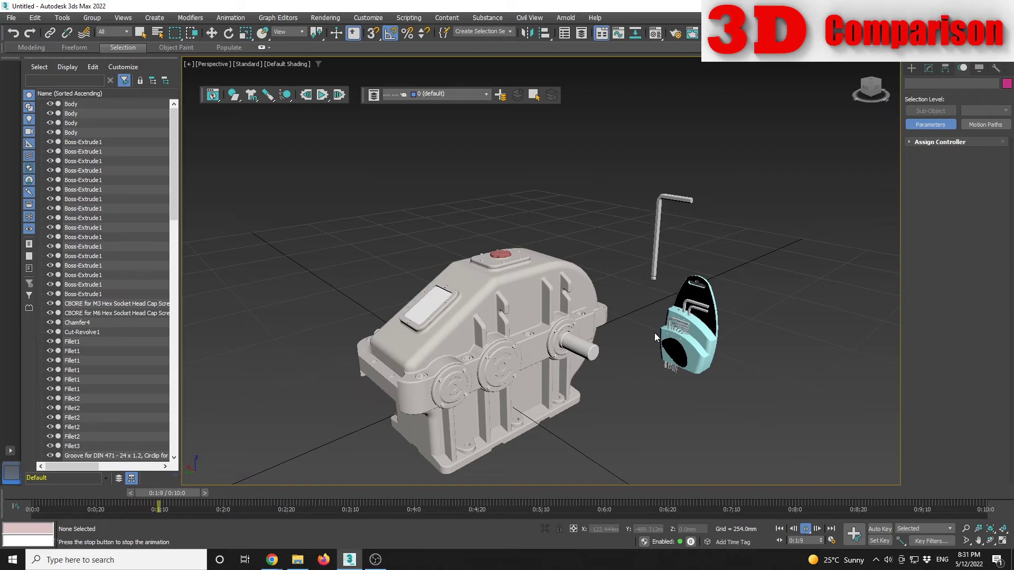